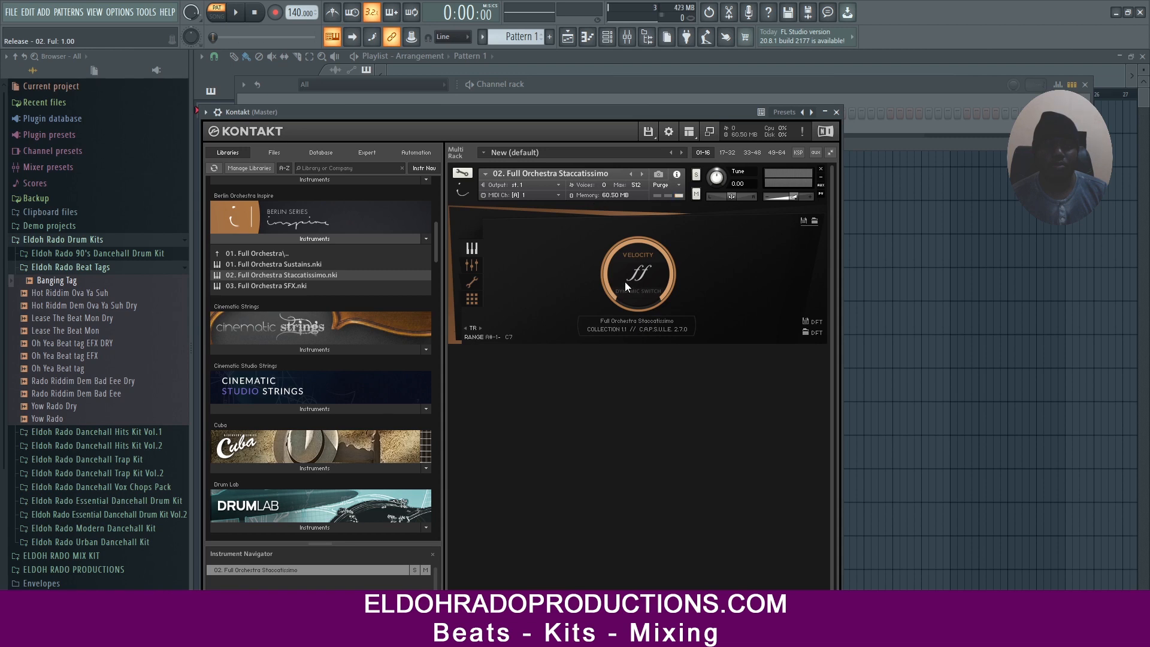
# Step: Look through the mixer, settings and controller pages of the Full Orchestra Staccatissimo instrument
pyautogui.click(471, 266)
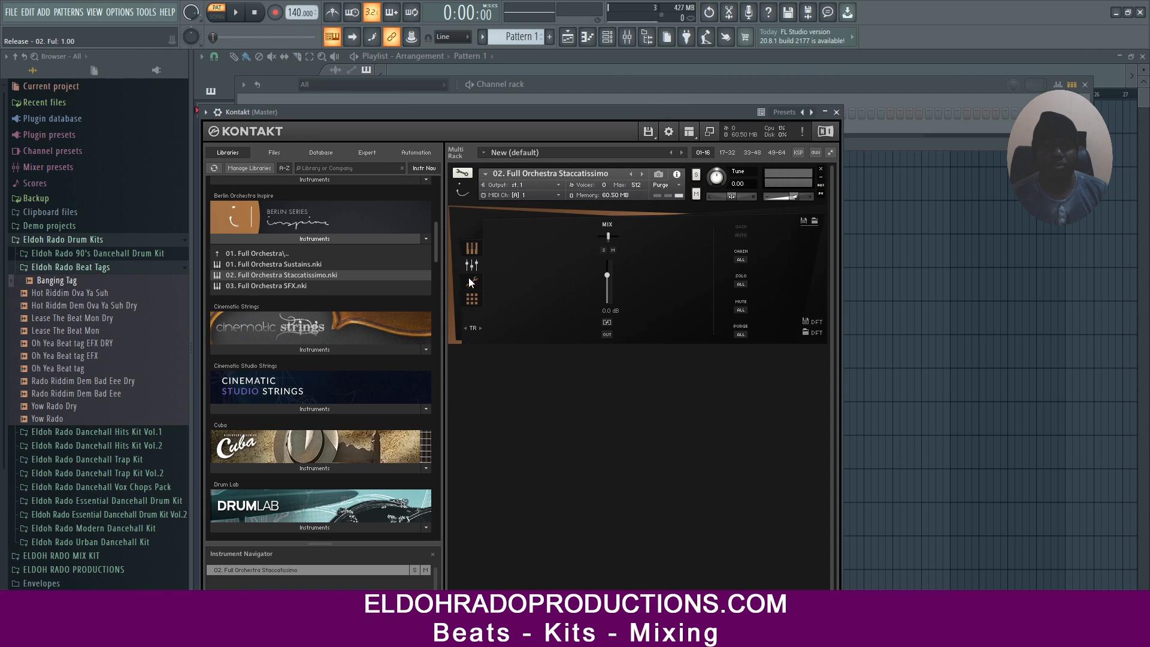
pyautogui.click(471, 281)
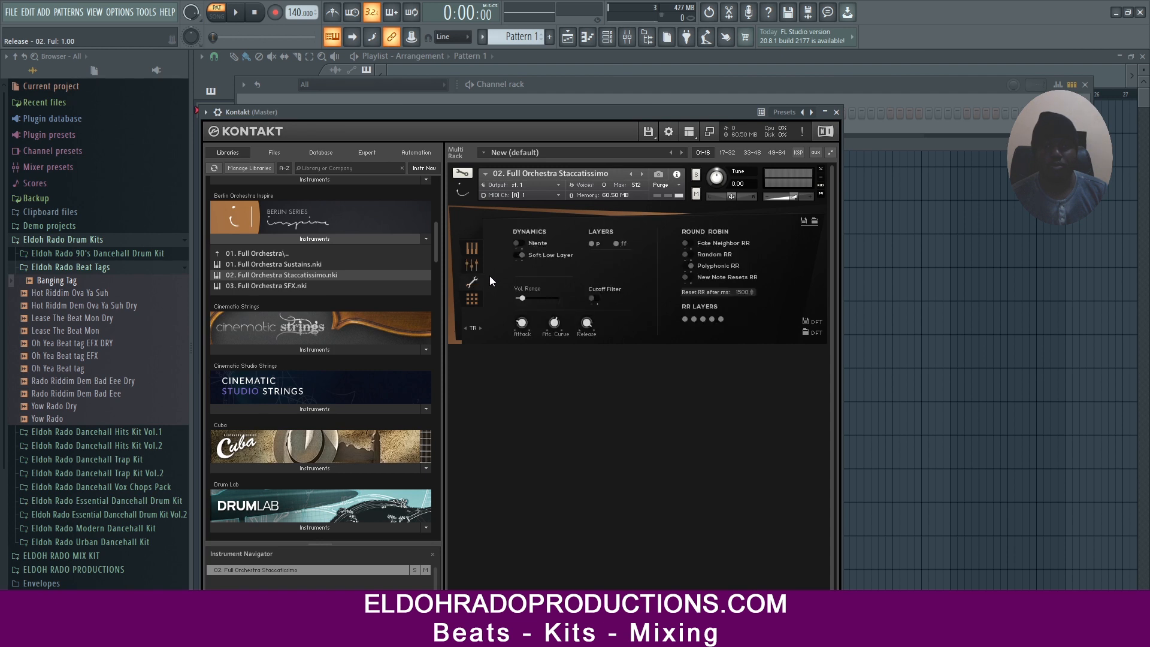
pyautogui.click(472, 298)
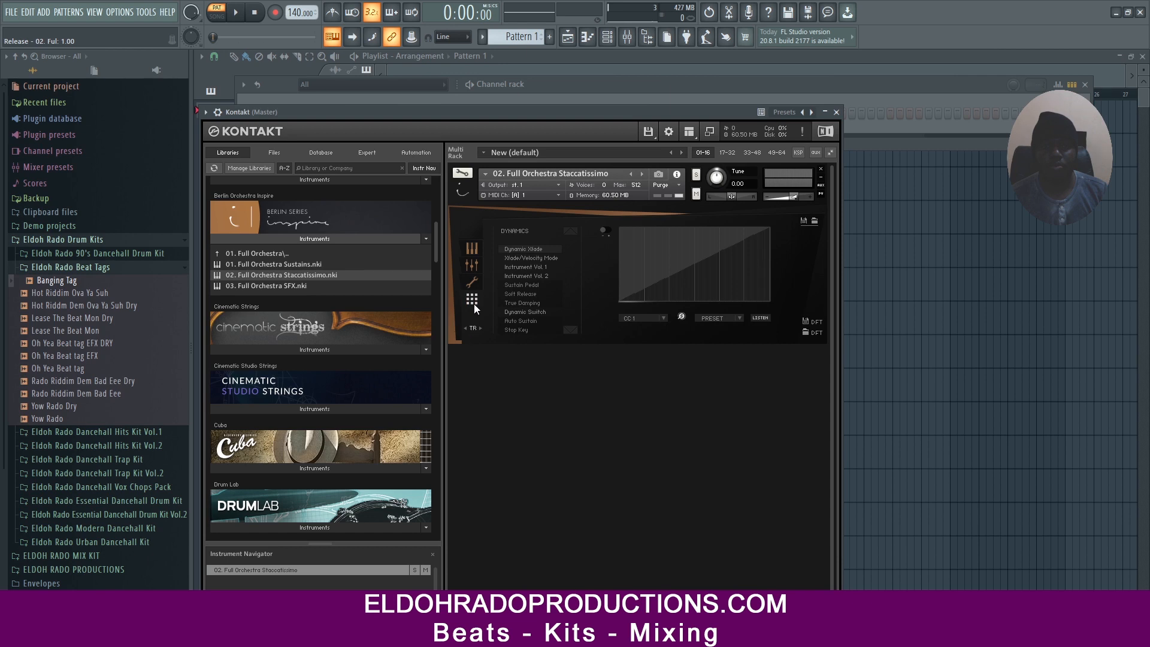
pyautogui.click(472, 265)
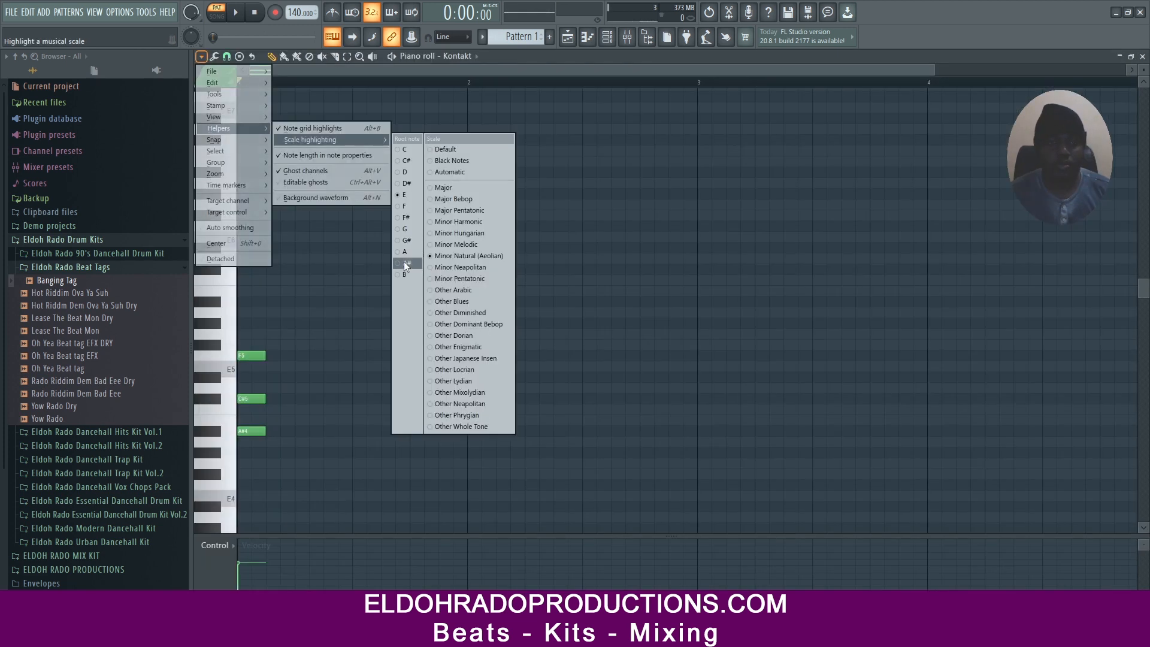
# Step: Set the piano roll's scale highlighting root to A# and shorten the three notes of the opening chord by half
pyautogui.click(405, 262)
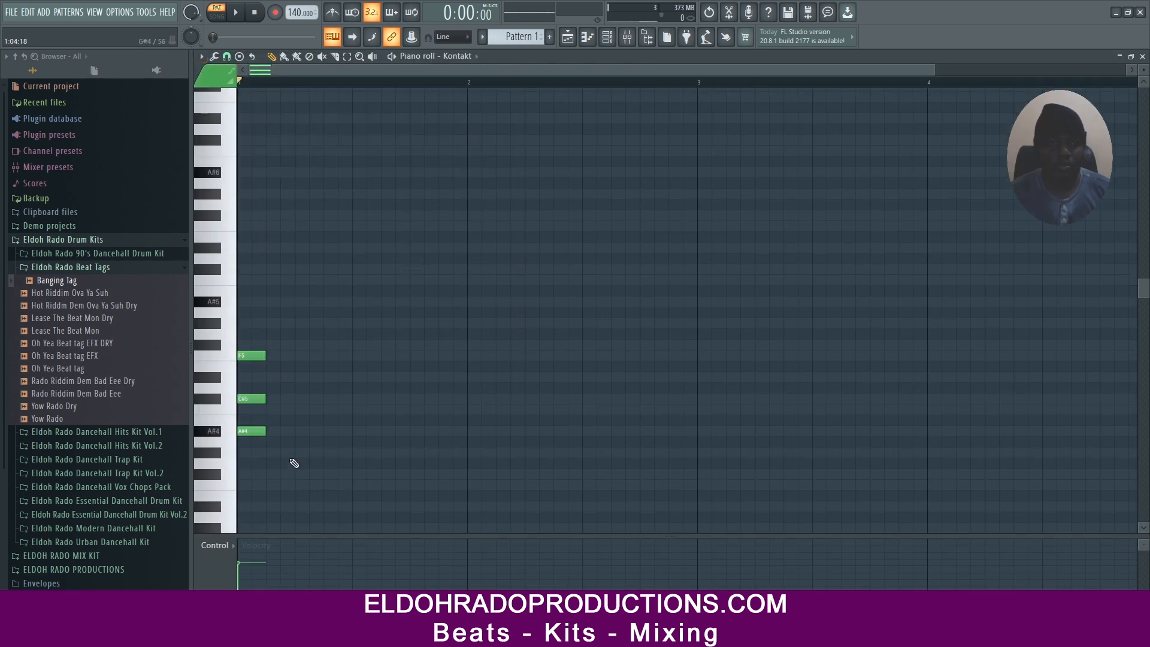
pyautogui.moveTo(296, 467); pyautogui.dragTo(239, 328)
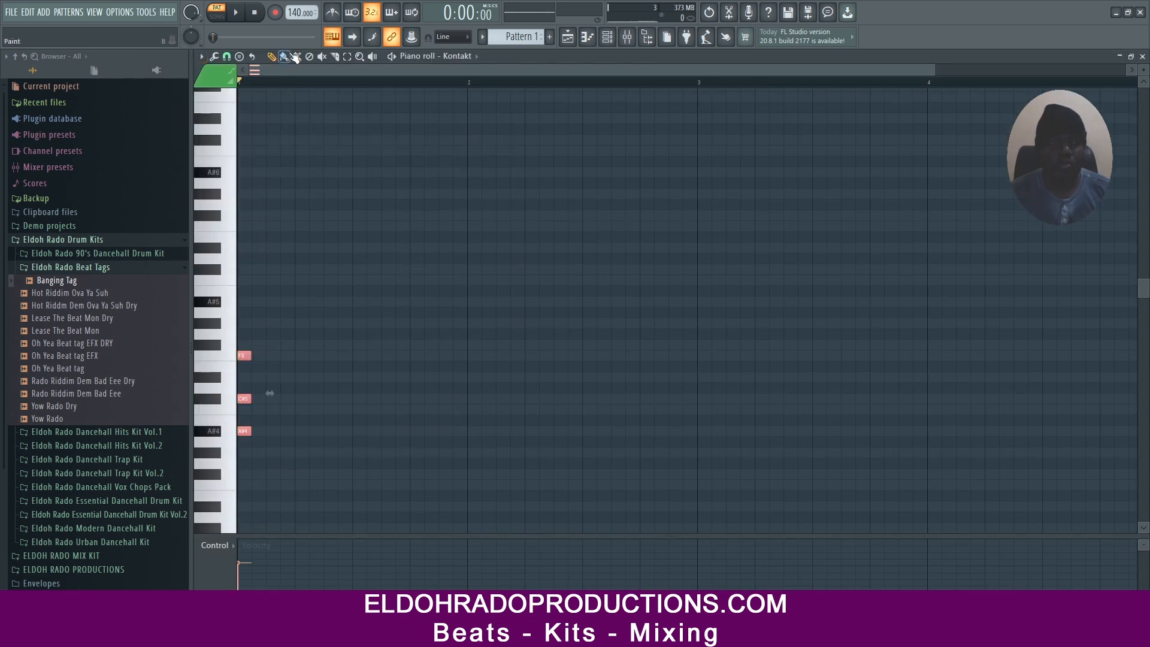
# Step: Set the project tempo to 101 BPM, turn on the metronome and play the opening chord
pyautogui.rightClick(299, 12)
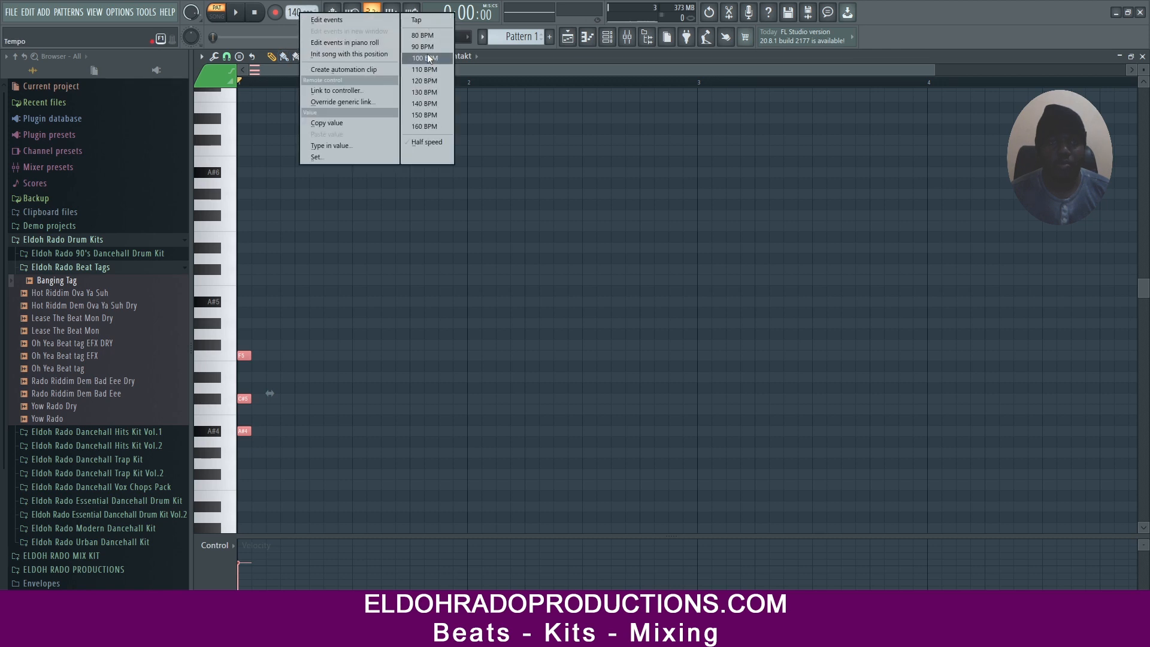
pyautogui.click(431, 60)
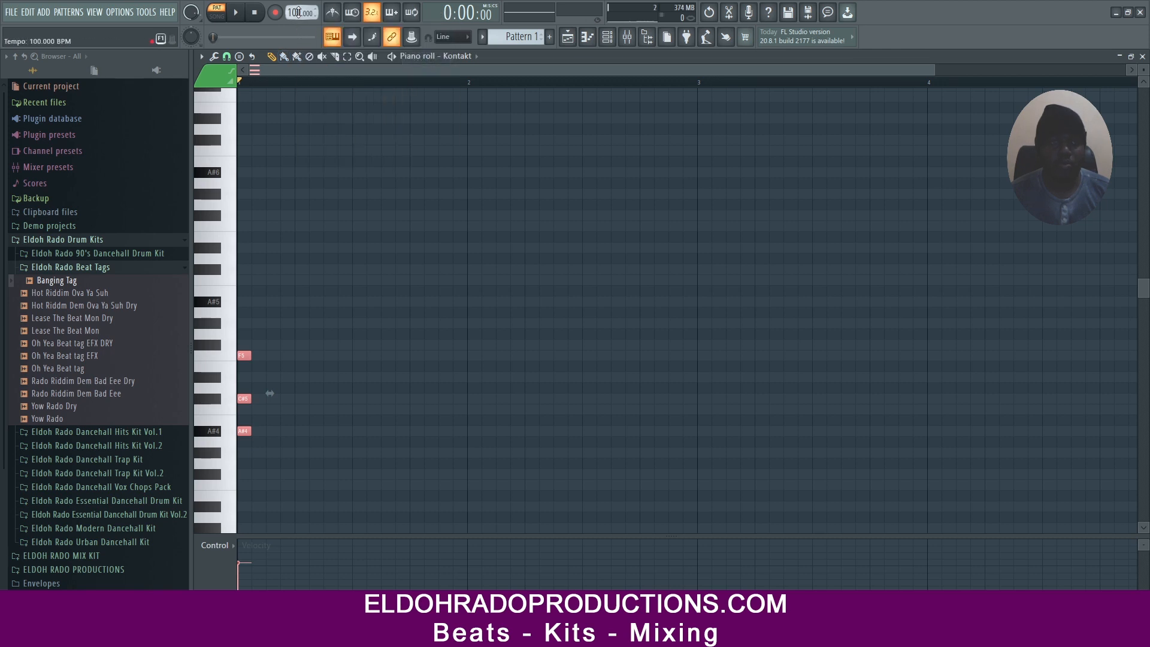
pyautogui.press('space')
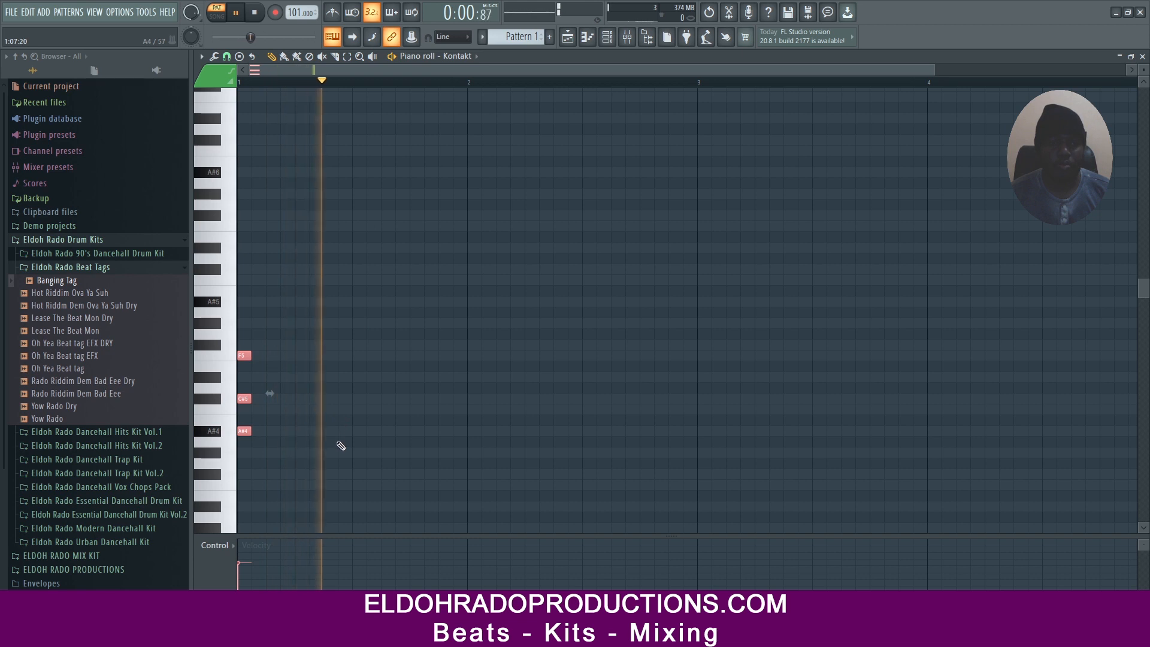
pyautogui.press('space')
pyautogui.press('space')
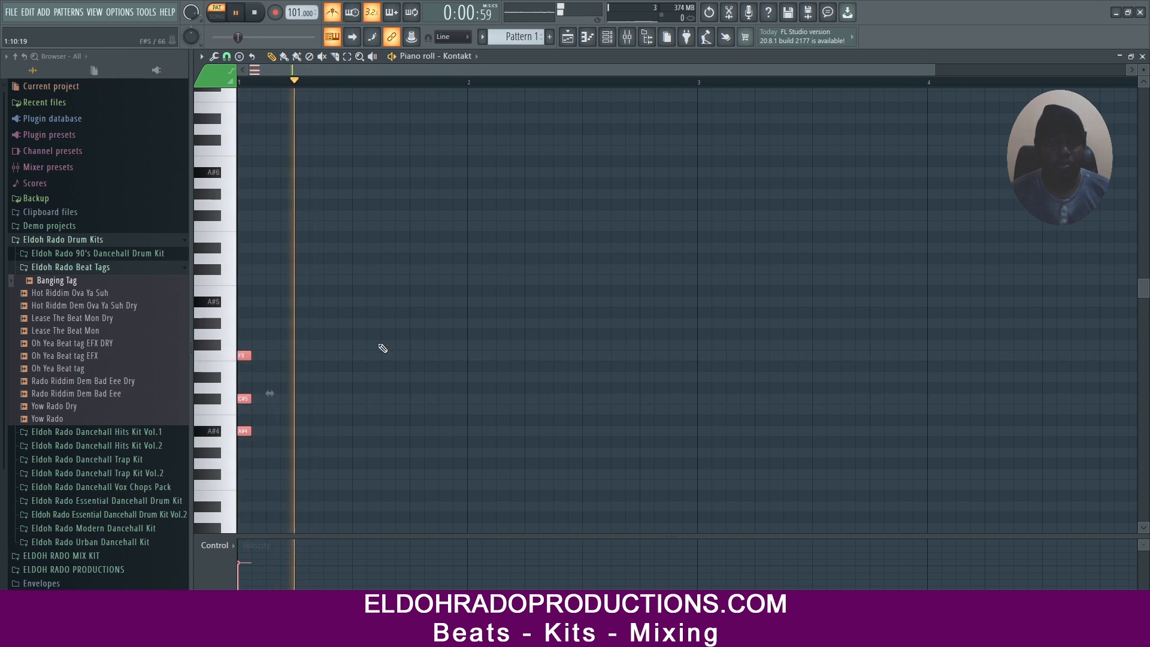
pyautogui.press('space')
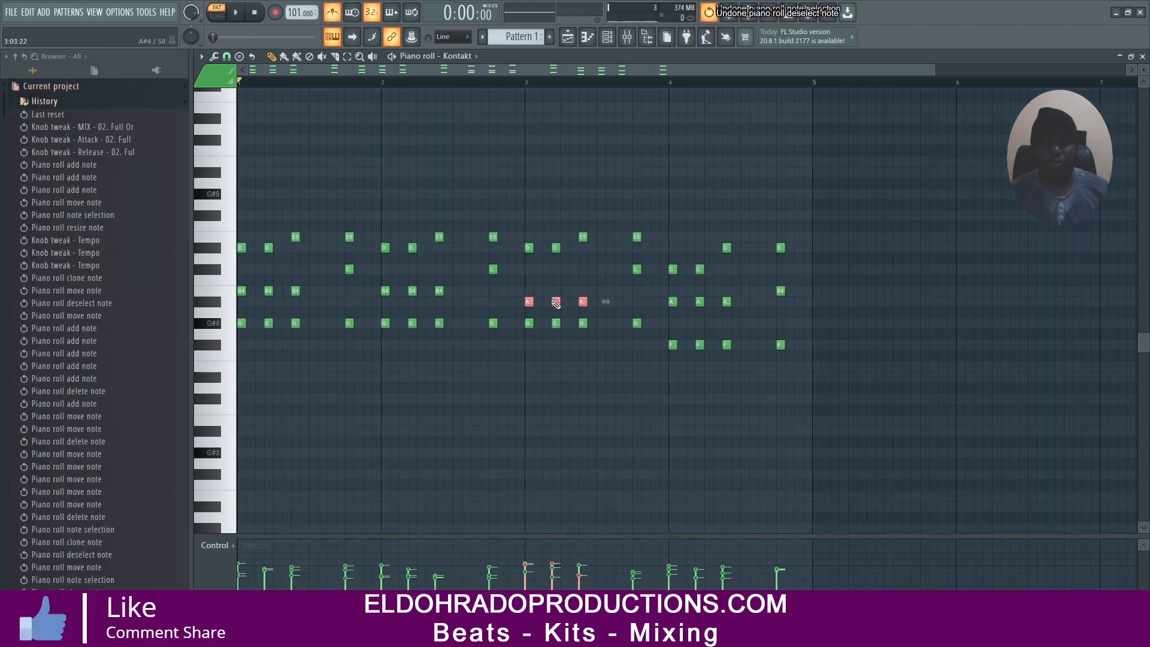
# Step: Undo the last downward move of the three selected notes in bar 3 and play the chord pattern
pyautogui.hotkey('ctrl', 'z')
pyautogui.press('space')
pyautogui.press('space')
pyautogui.click(514, 84)
pyautogui.press('space')
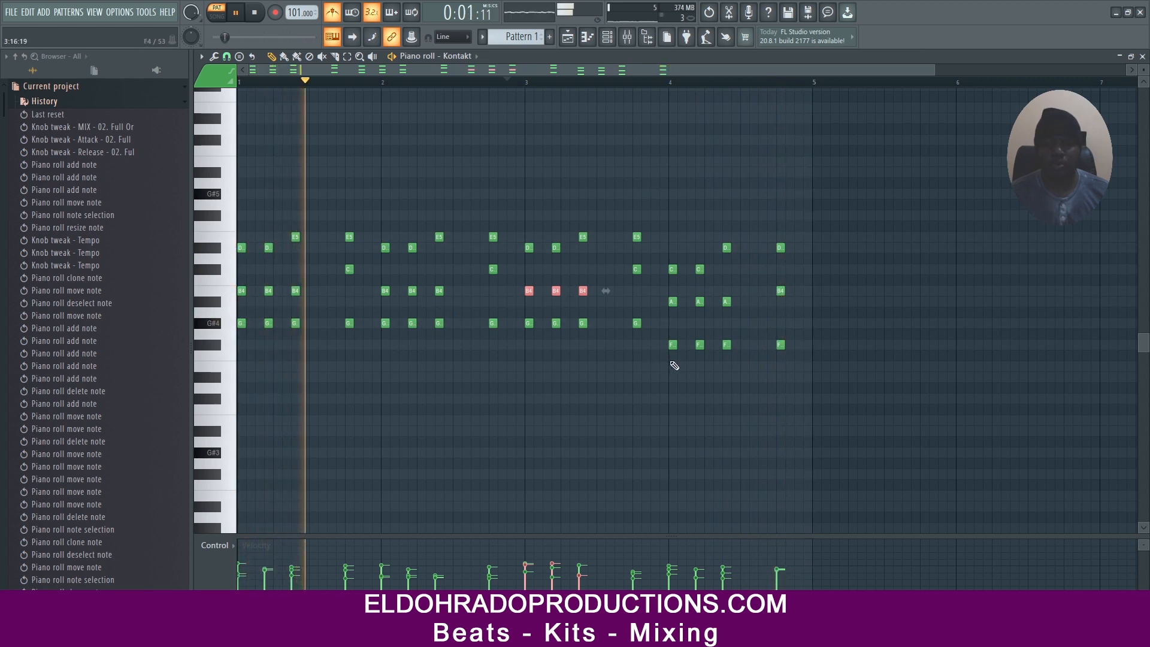
pyautogui.keyDown('ctrl'); pyautogui.click(687, 397); pyautogui.keyUp('ctrl')
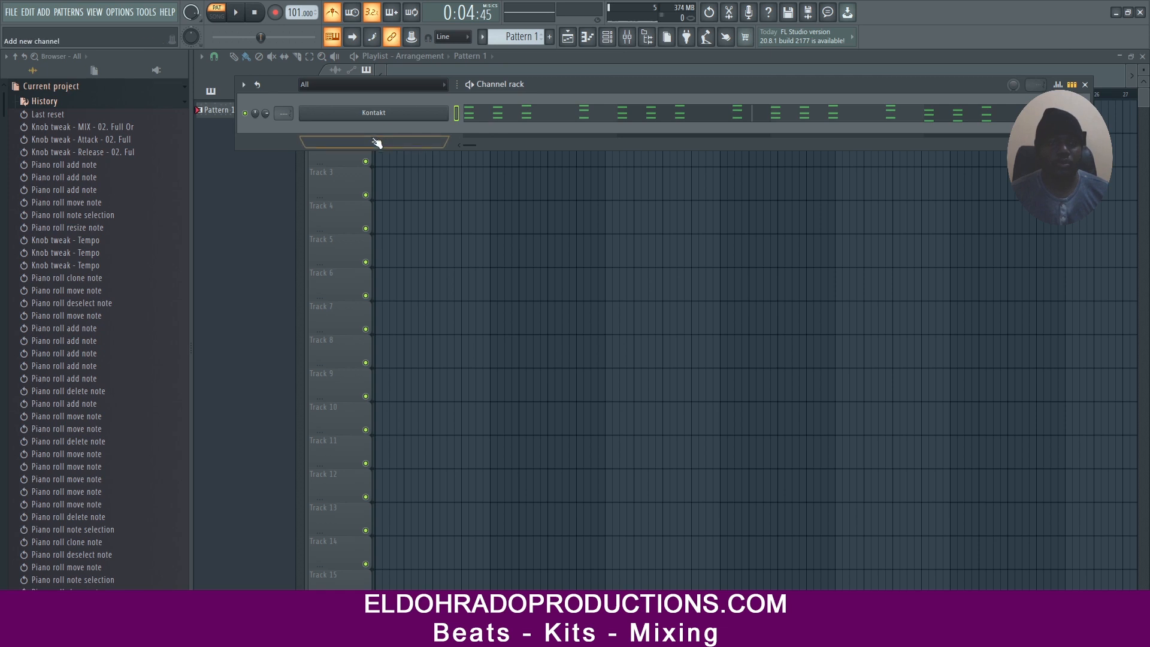
# Step: Add the DT 4 lb Kick sample from the Eldoh Rado Dancehall Trap Kit's Kicks folder to the channel rack
pyautogui.click(51, 103)
pyautogui.click(63, 364)
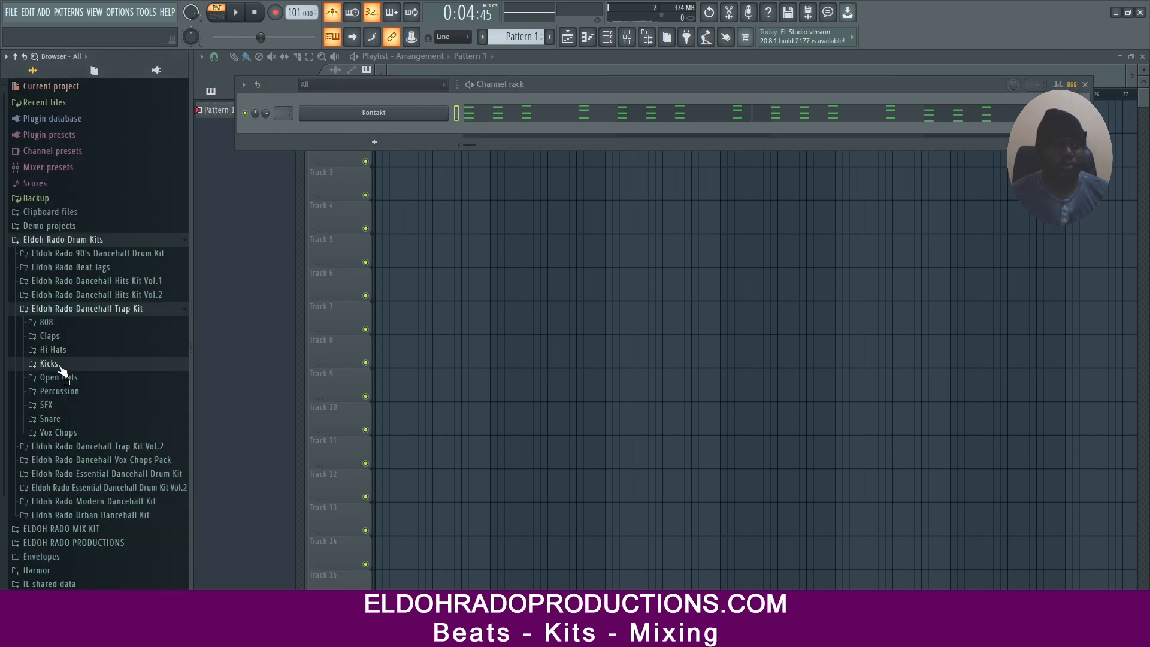
pyautogui.click(77, 414)
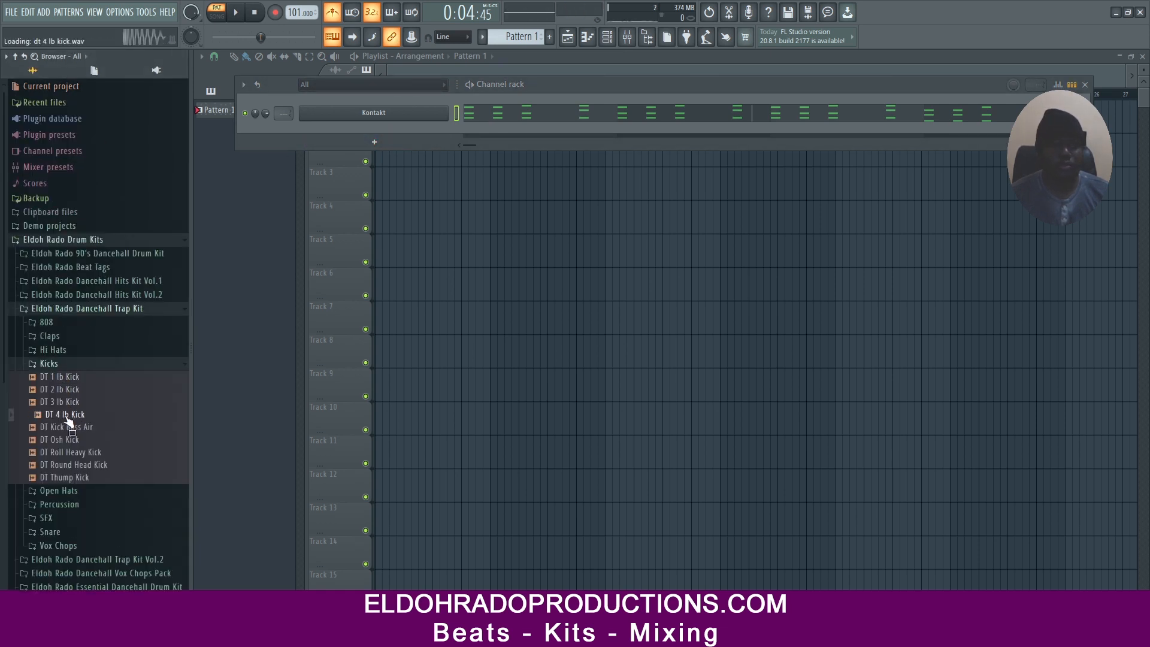
pyautogui.moveTo(67, 421); pyautogui.dragTo(357, 128)
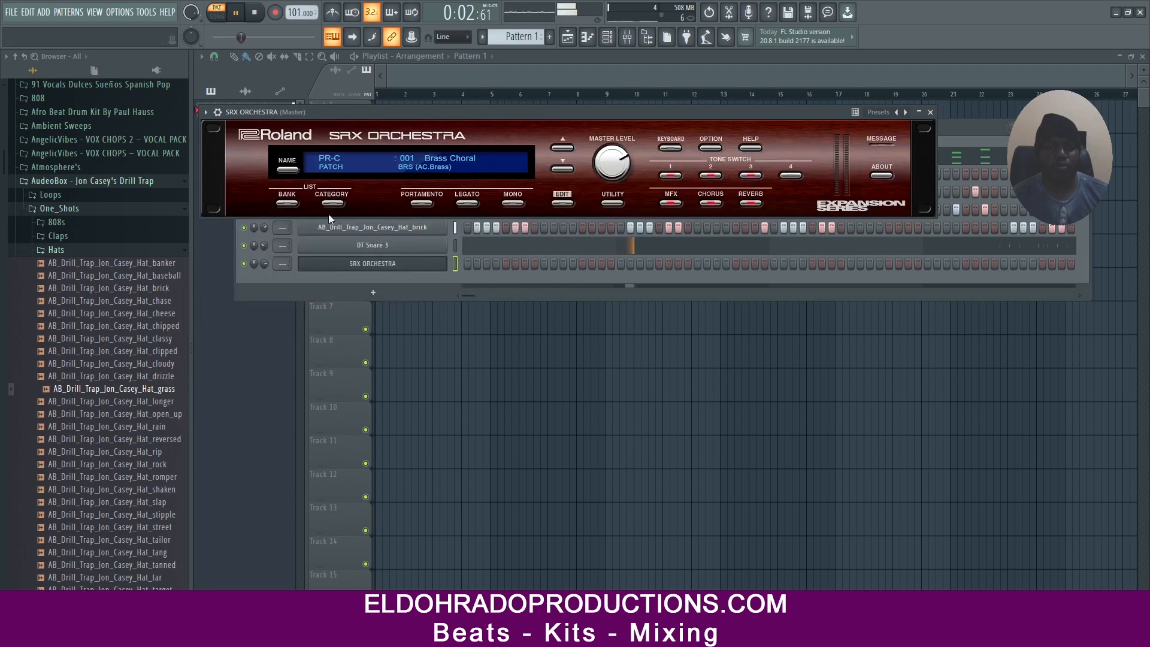
# Step: Close the SRX ORCHESTRA window and transpose all notes in the Kontakt piano roll down two semitones in total
pyautogui.click(930, 112)
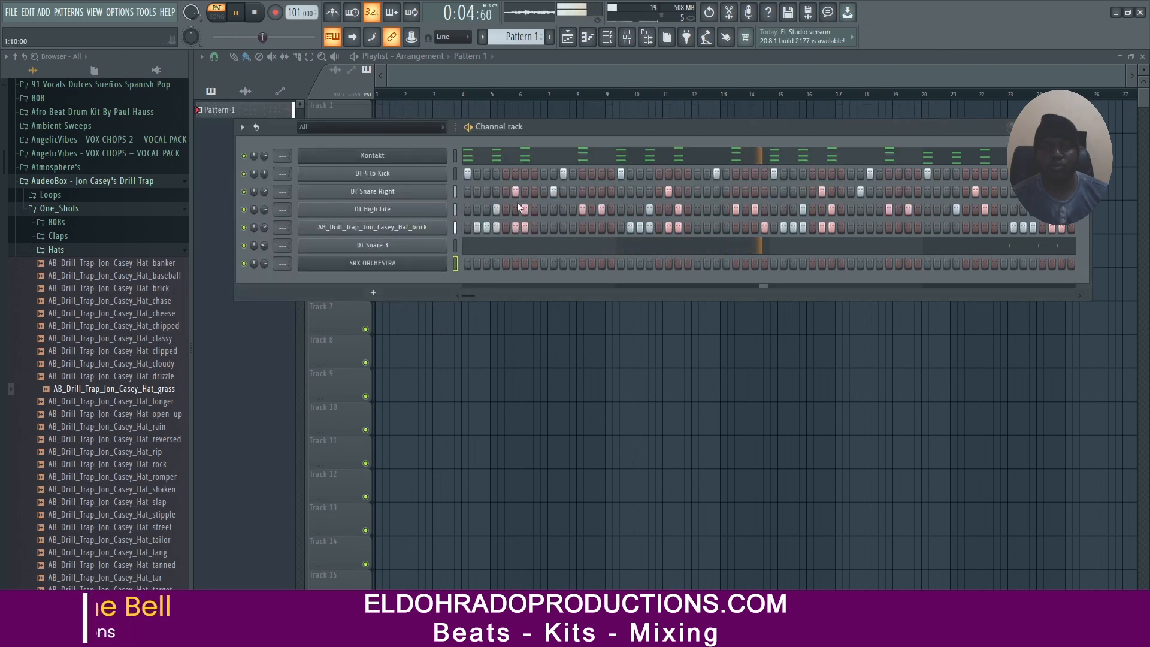
pyautogui.rightClick(444, 155)
pyautogui.click(473, 160)
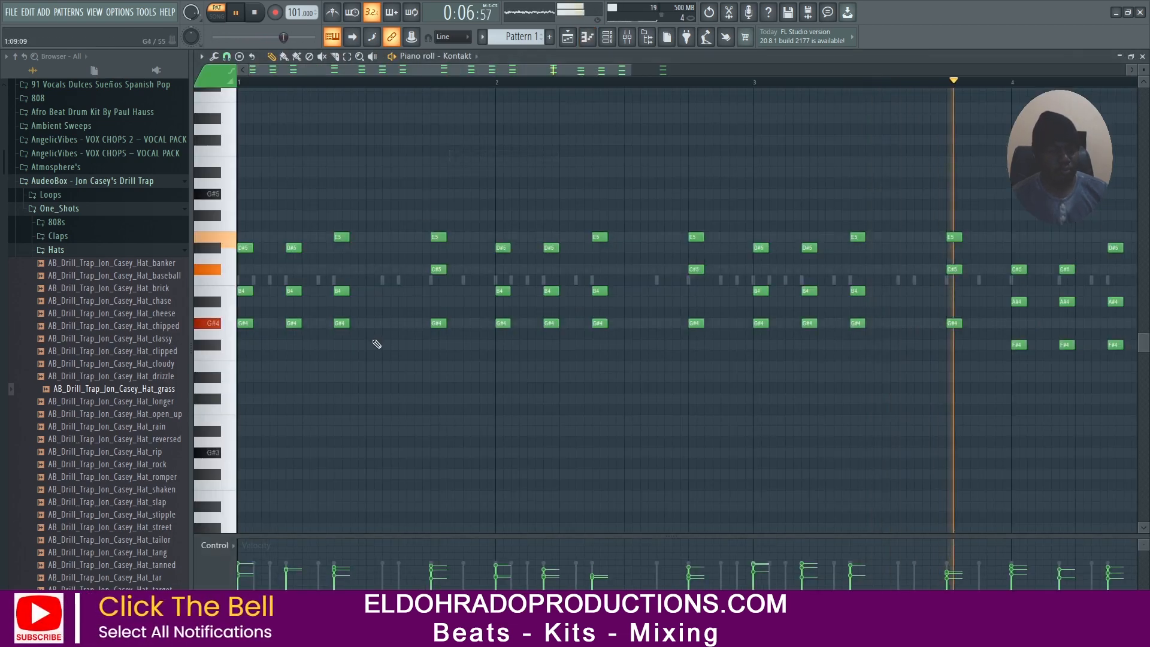
pyautogui.hotkey('ctrl', 'a')
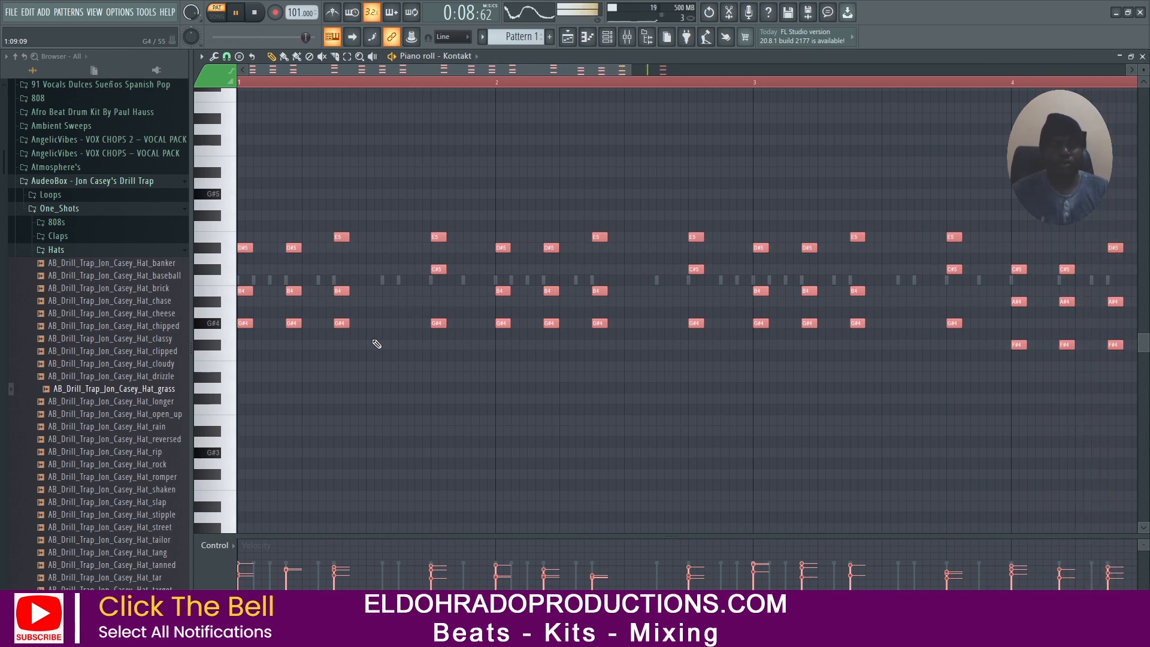
pyautogui.hotkey('shift', 'Up')
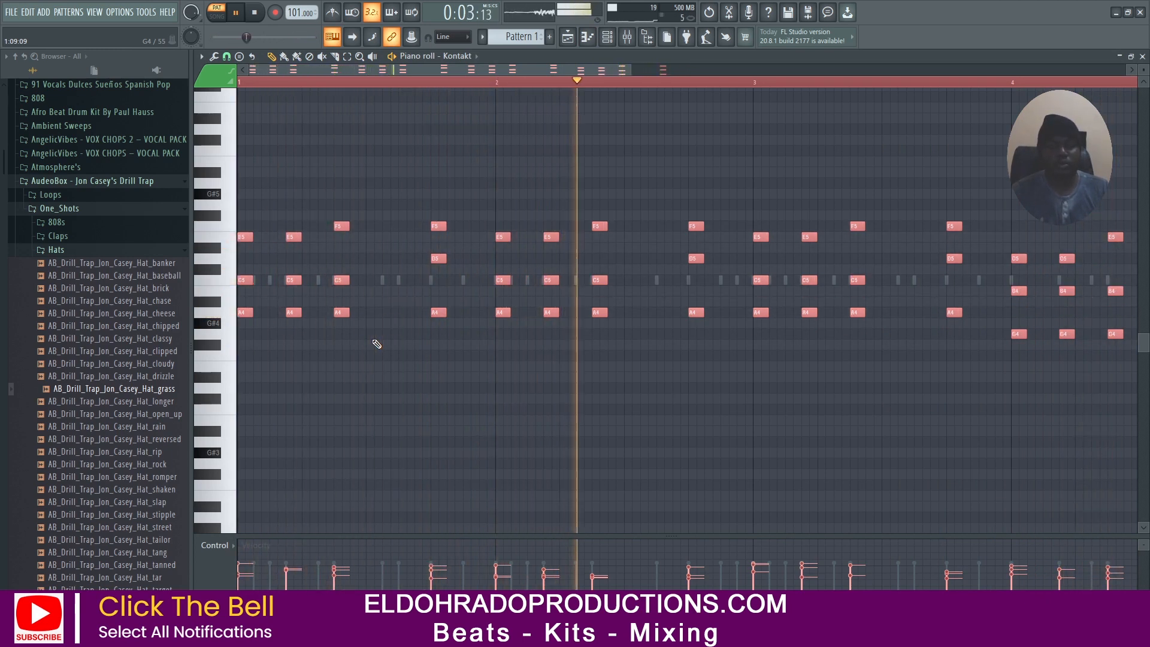
pyautogui.hotkey('shift', 'Down')
pyautogui.hotkey('shift', 'Down')
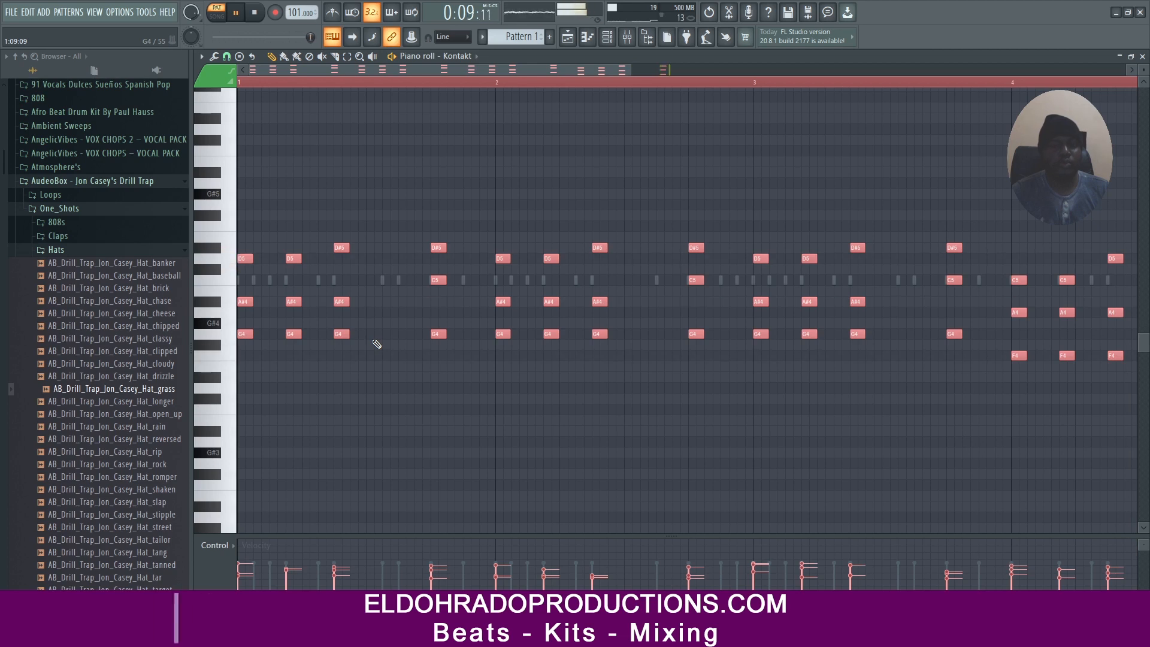
pyautogui.hotkey('shift', 'Down')
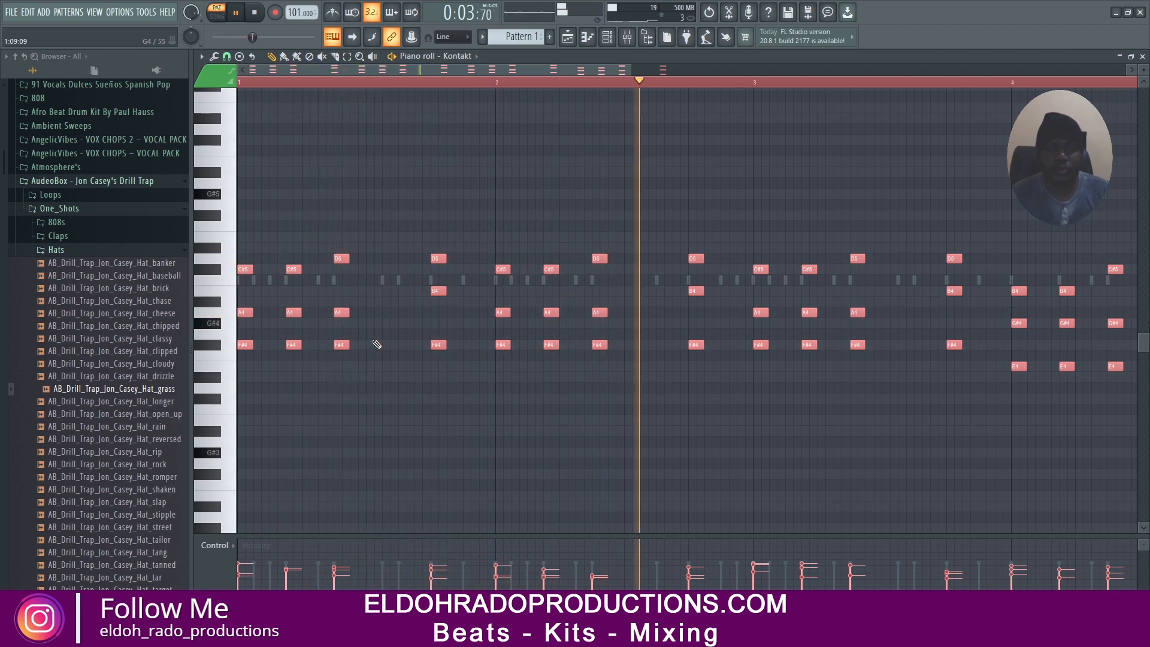
# Step: Change the scale highlighting root note to F# and close the Kontakt piano roll
pyautogui.moveTo(630, 71); pyautogui.dragTo(924, 71)
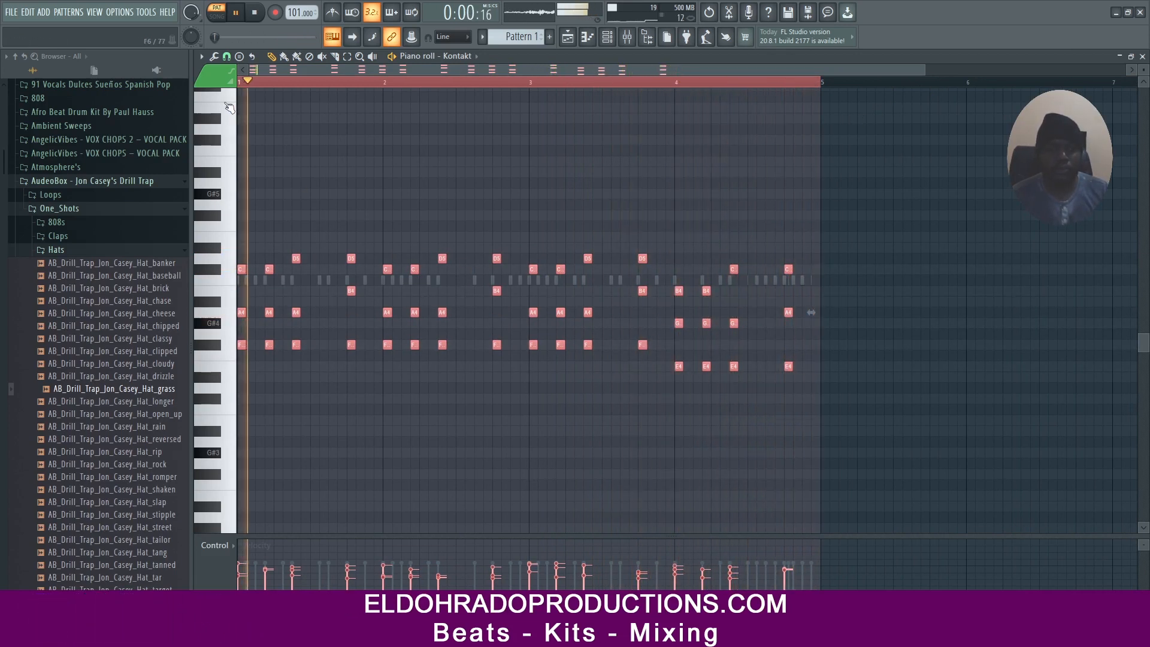
pyautogui.click(202, 56)
pyautogui.moveTo(242, 127)
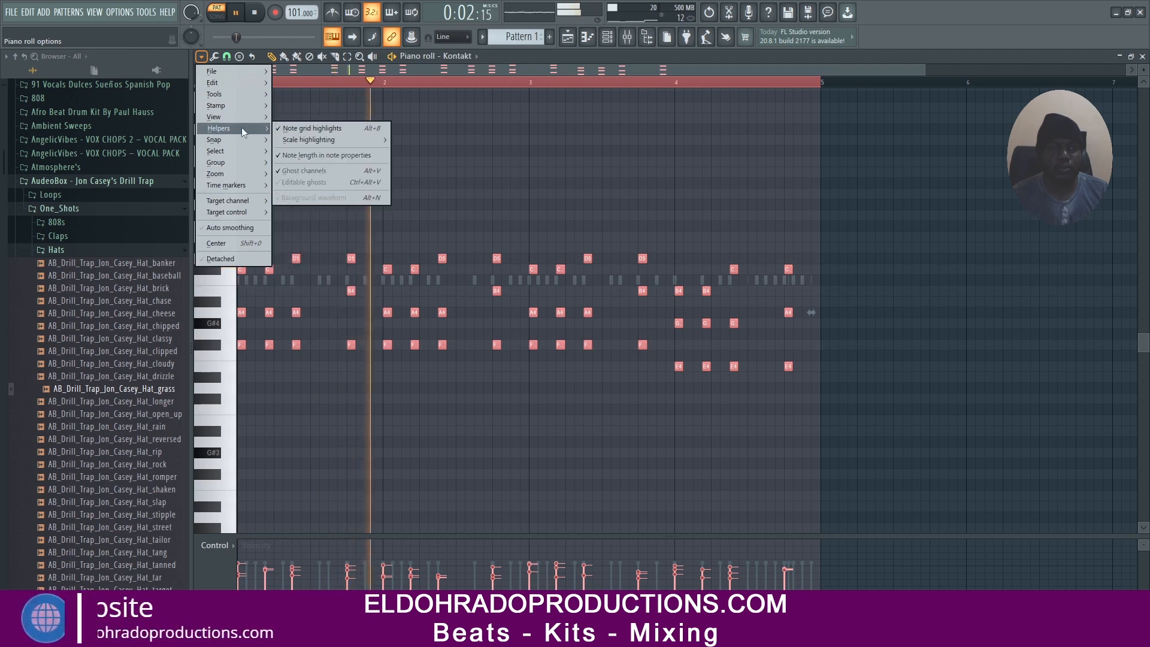
pyautogui.moveTo(314, 141)
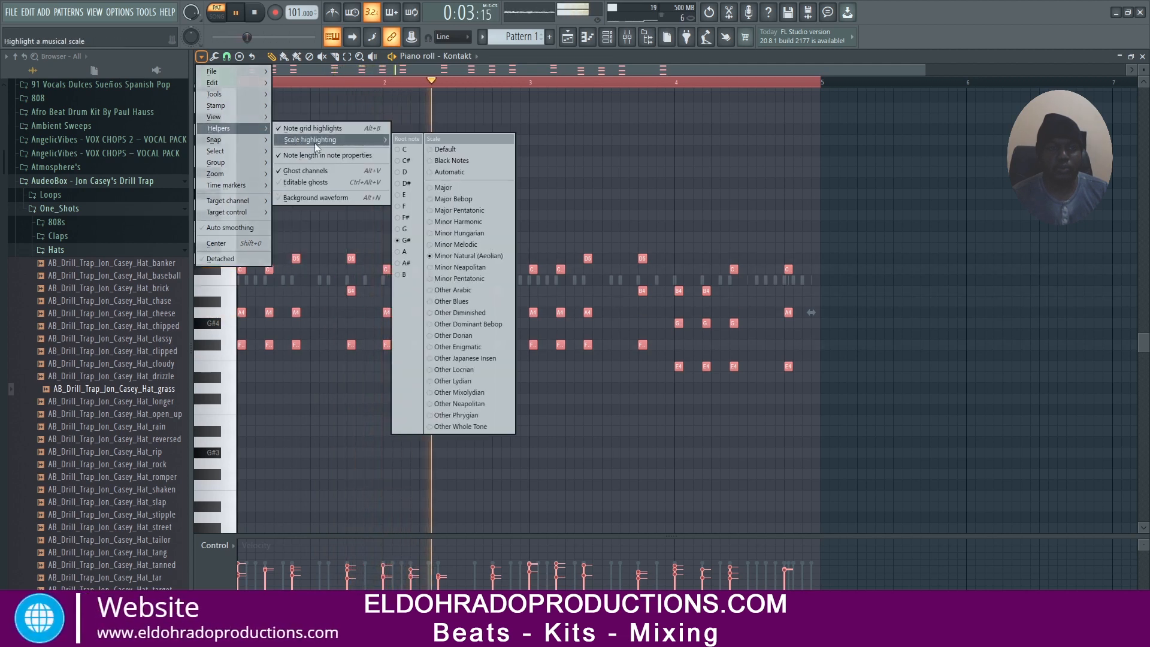
pyautogui.click(406, 217)
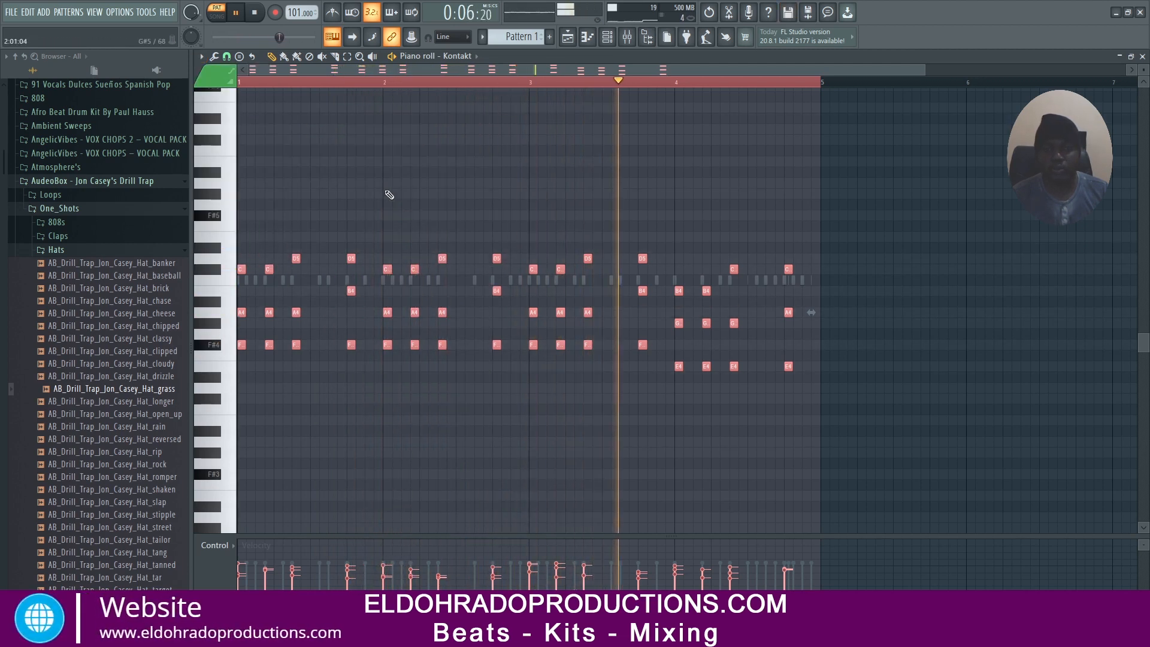
pyautogui.click(1143, 57)
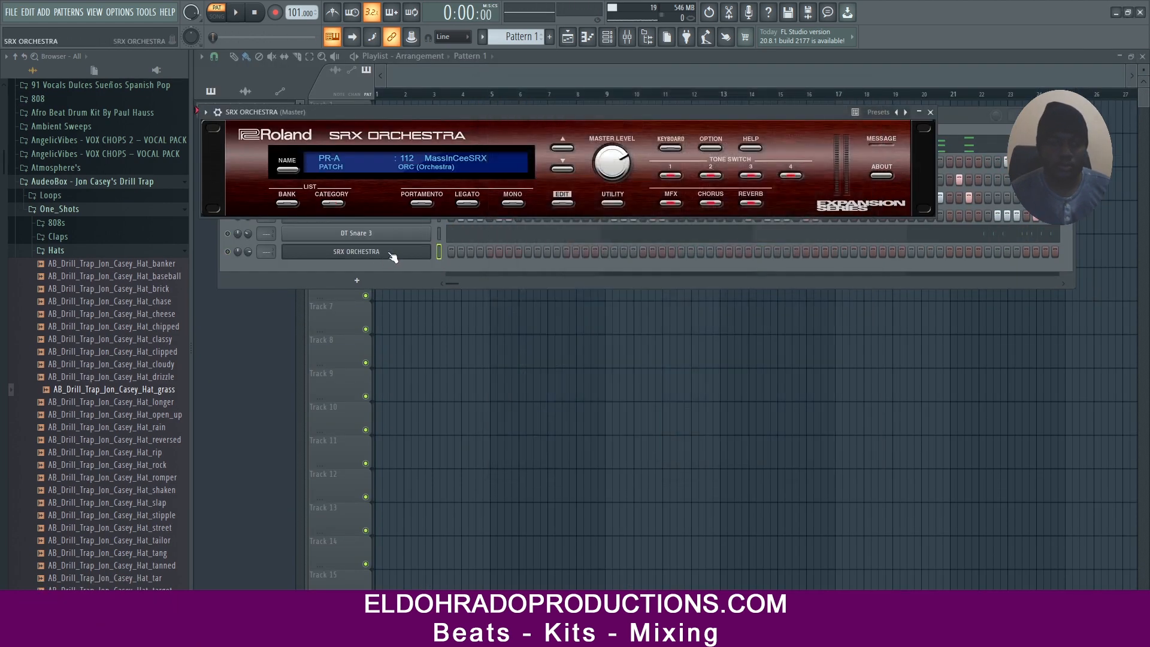
# Step: Start a melody in the SRX ORCHESTRA piano roll with an F#4 and then an A4 from beat 3 of bar 1
pyautogui.rightClick(420, 263)
pyautogui.click(475, 253)
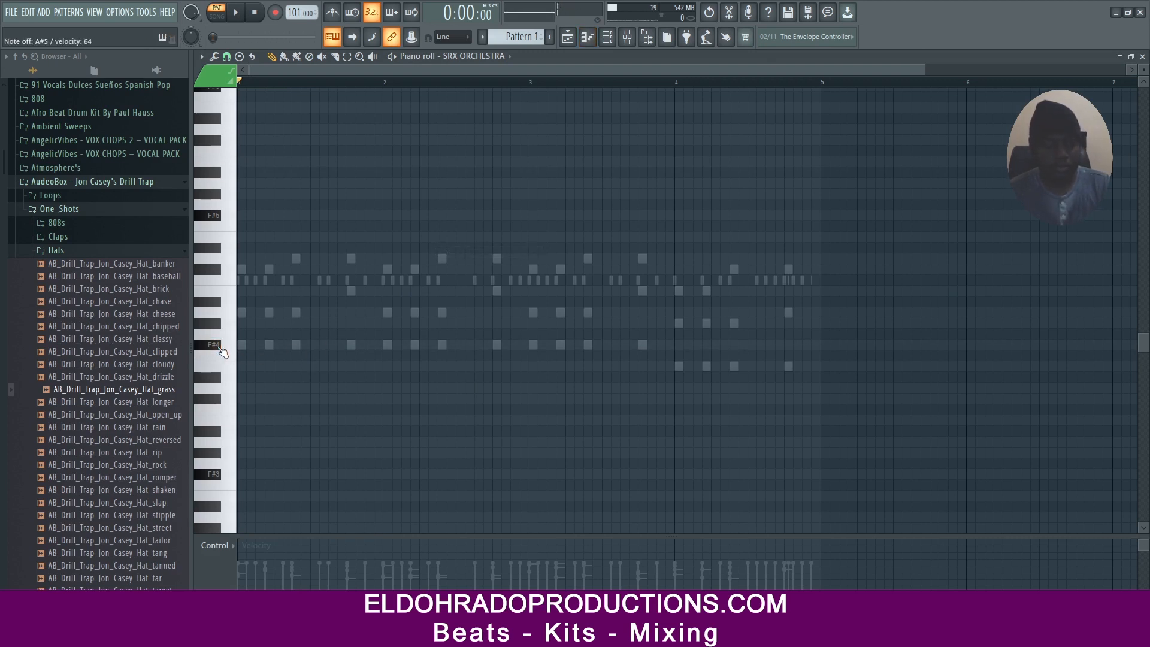
pyautogui.click(321, 346)
pyautogui.press('space')
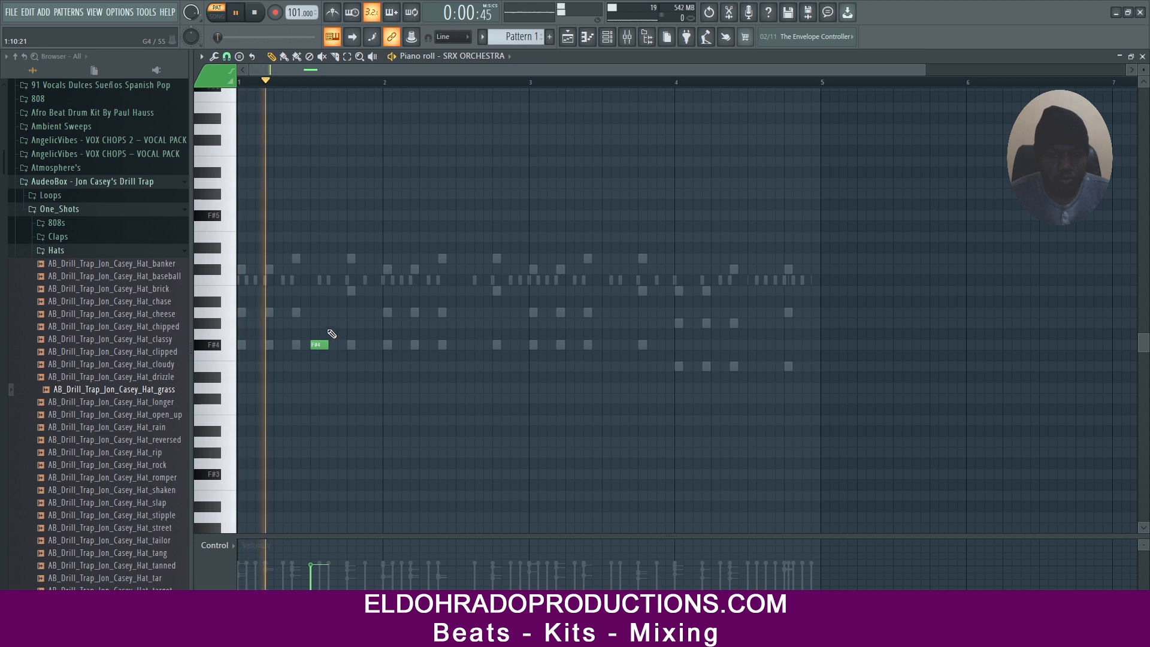
pyautogui.click(333, 311)
pyautogui.press('space')
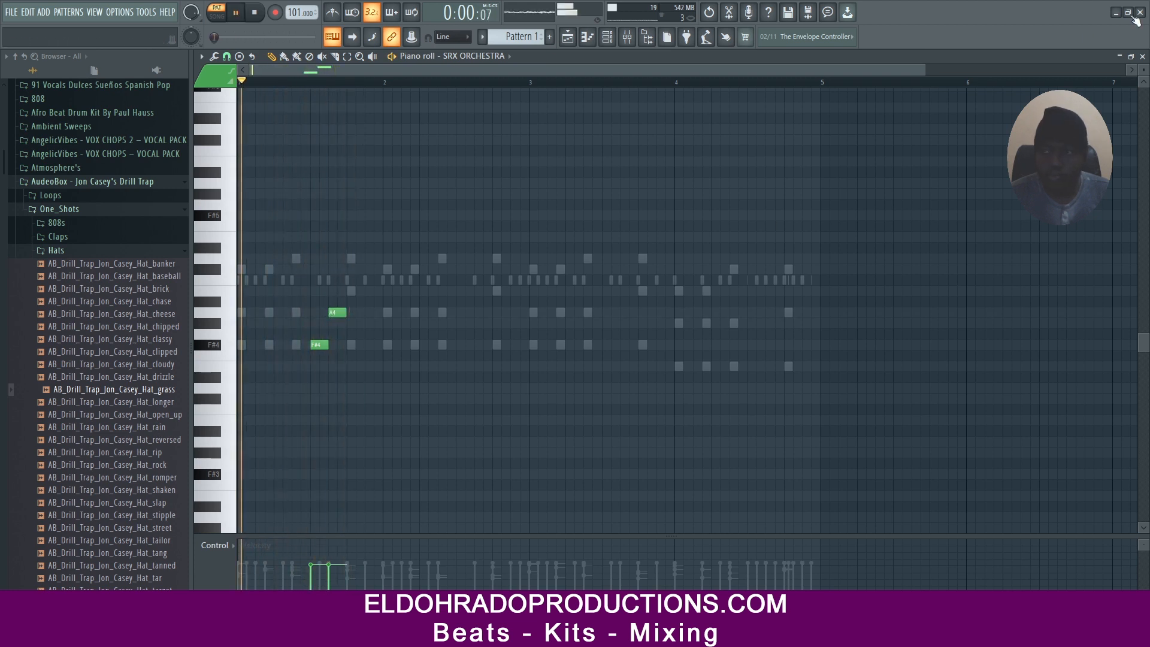
# Step: Extend the SRX ORCHESTRA melody with C#5, A4 and F#4 notes from the end of bar 1 into bar 2, and play it
pyautogui.click(1142, 56)
pyautogui.press('space')
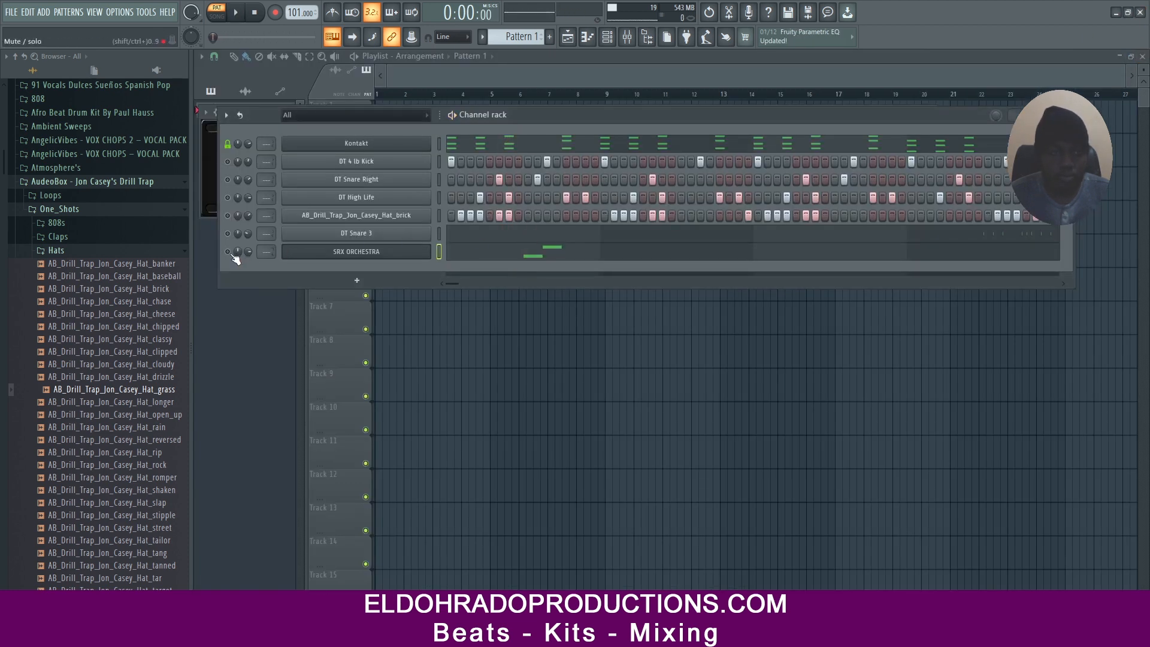
pyautogui.rightClick(360, 252)
pyautogui.click(446, 232)
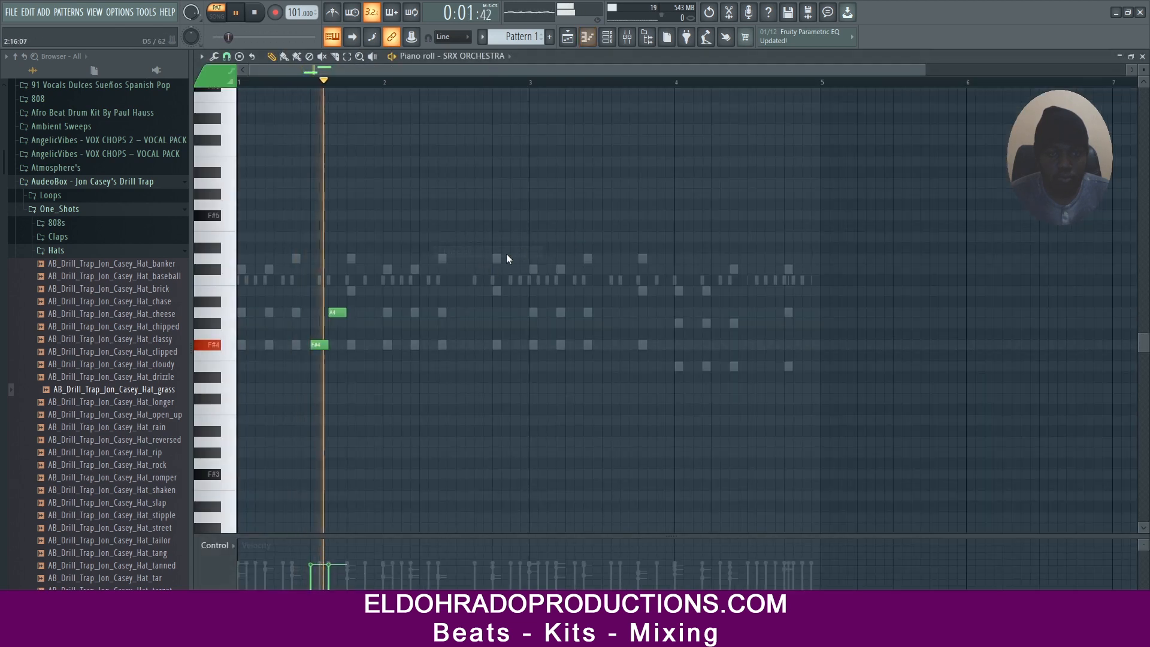
pyautogui.press('space')
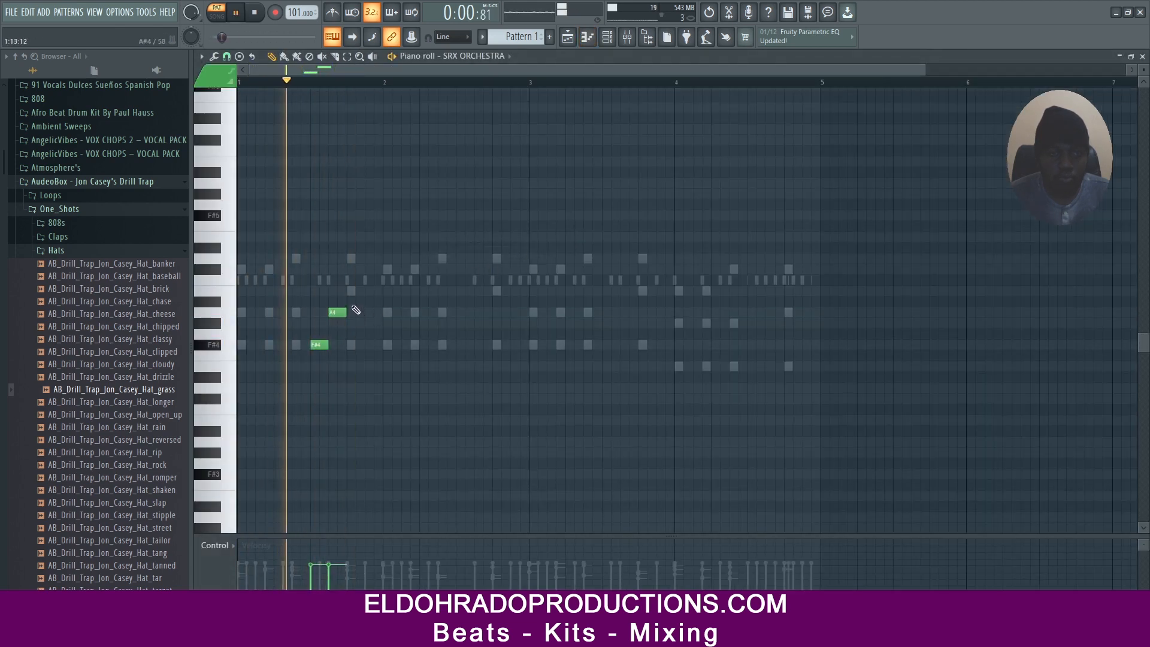
pyautogui.press('space')
pyautogui.click(360, 269)
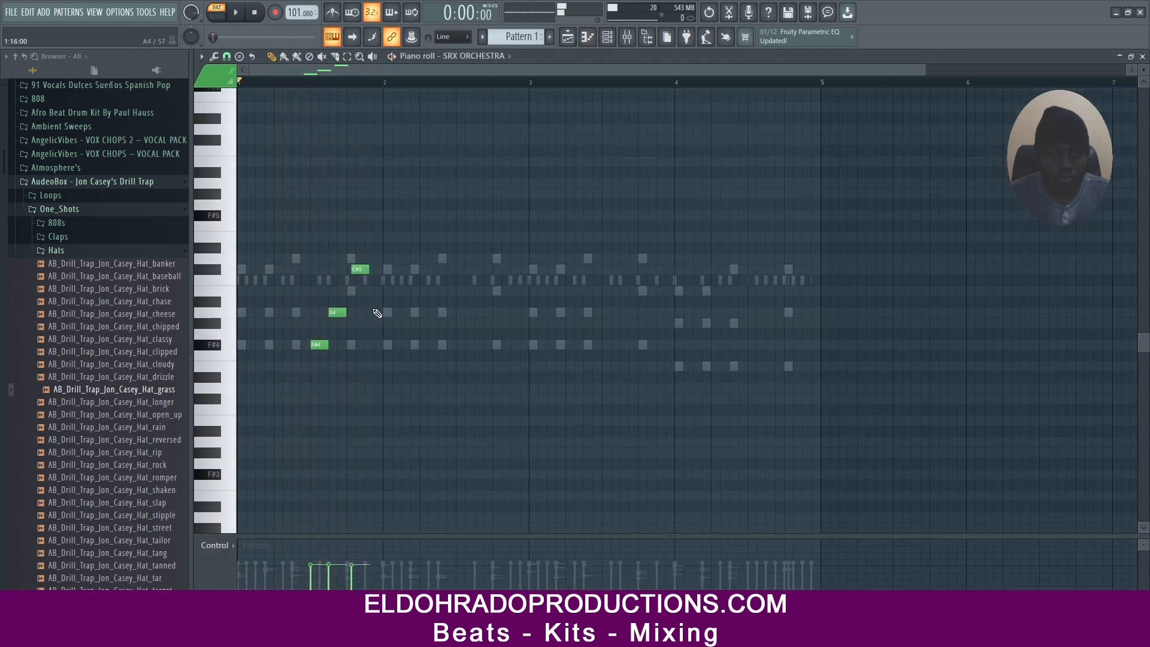
pyautogui.click(367, 312)
pyautogui.press('space')
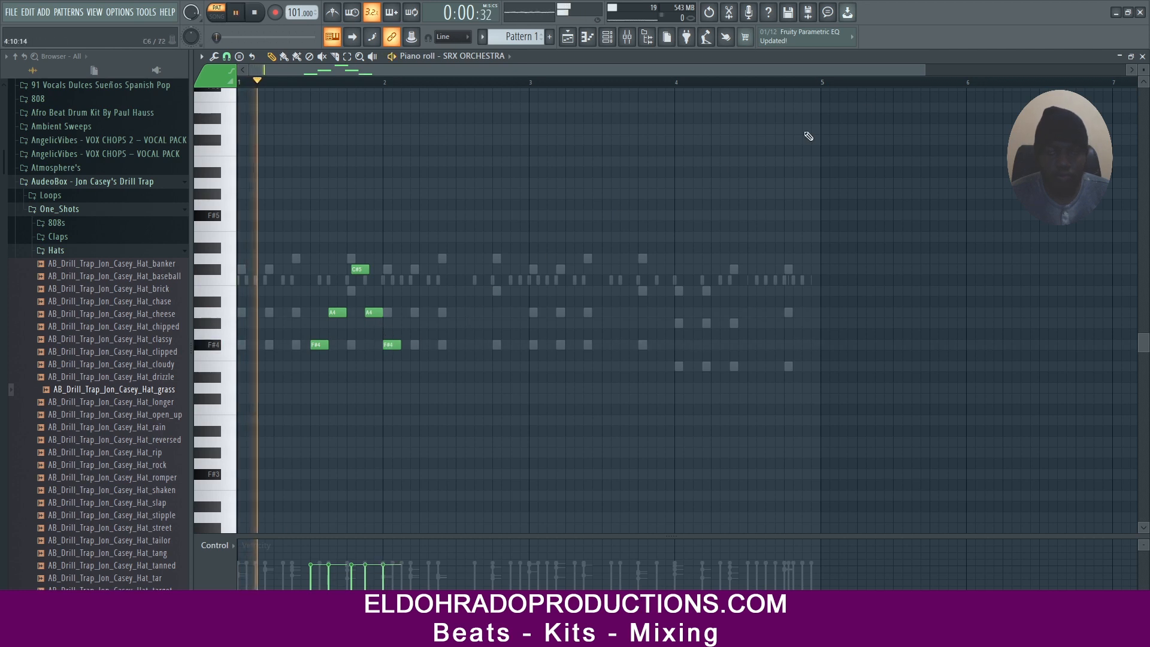
# Step: Randomize the velocities of the SRX ORCHESTRA melody notes and lower the D5 near the end of bar 3 to B4
pyautogui.moveTo(926, 70); pyautogui.dragTo(708, 101)
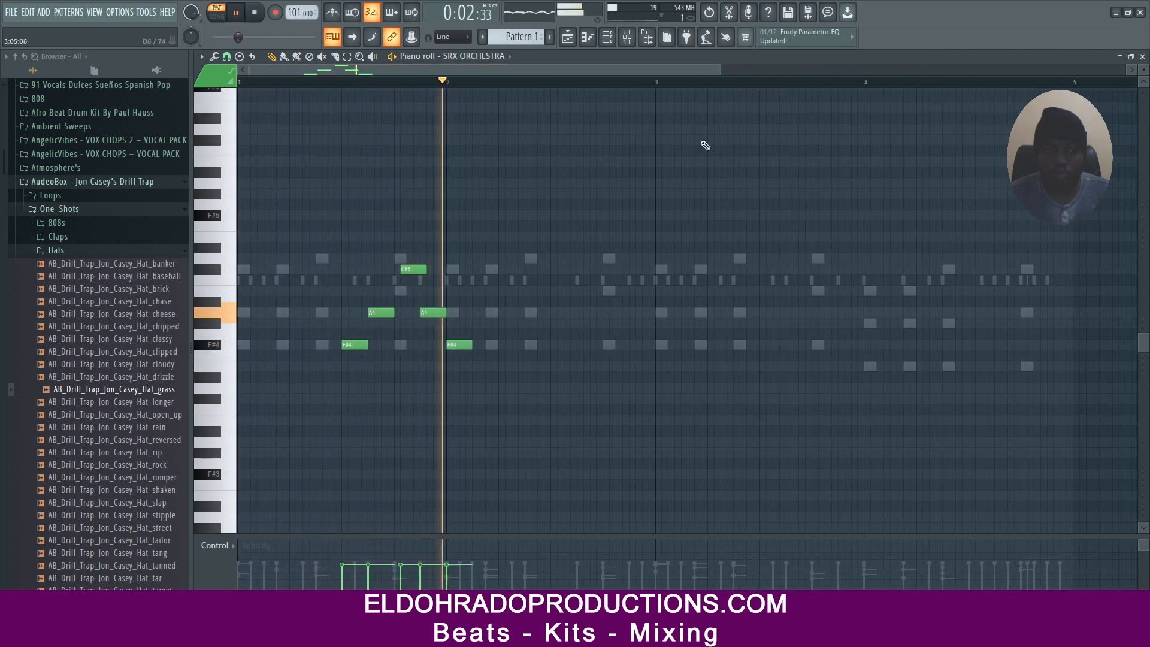
pyautogui.press('space')
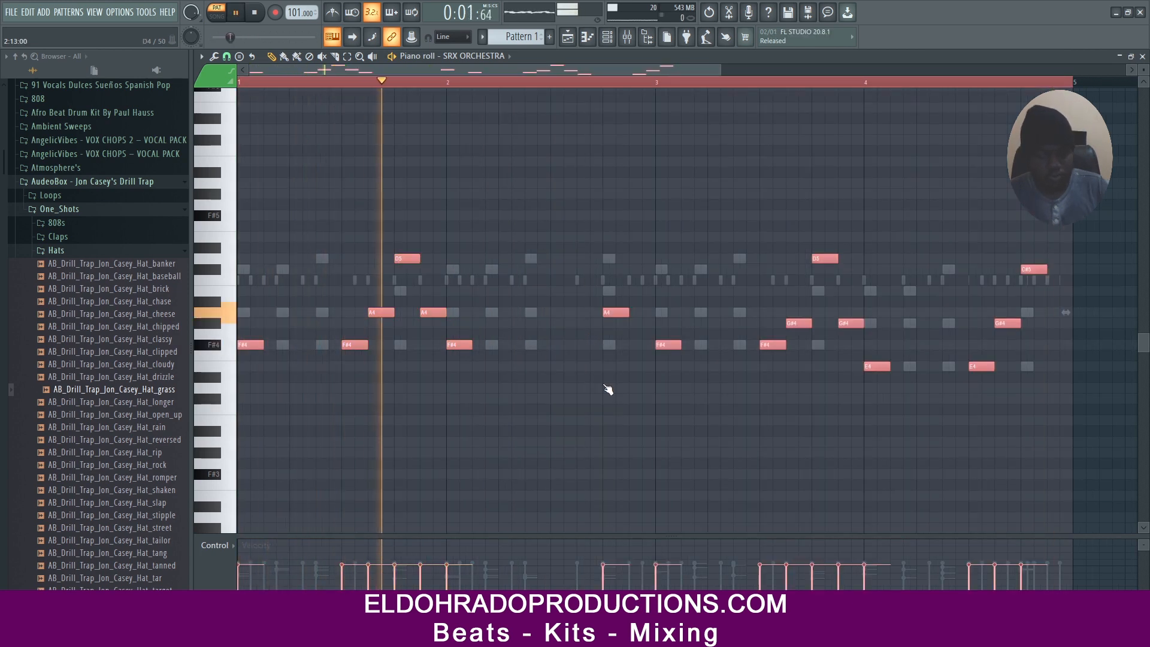
pyautogui.hotkey('alt', 'r')
pyautogui.click(641, 445)
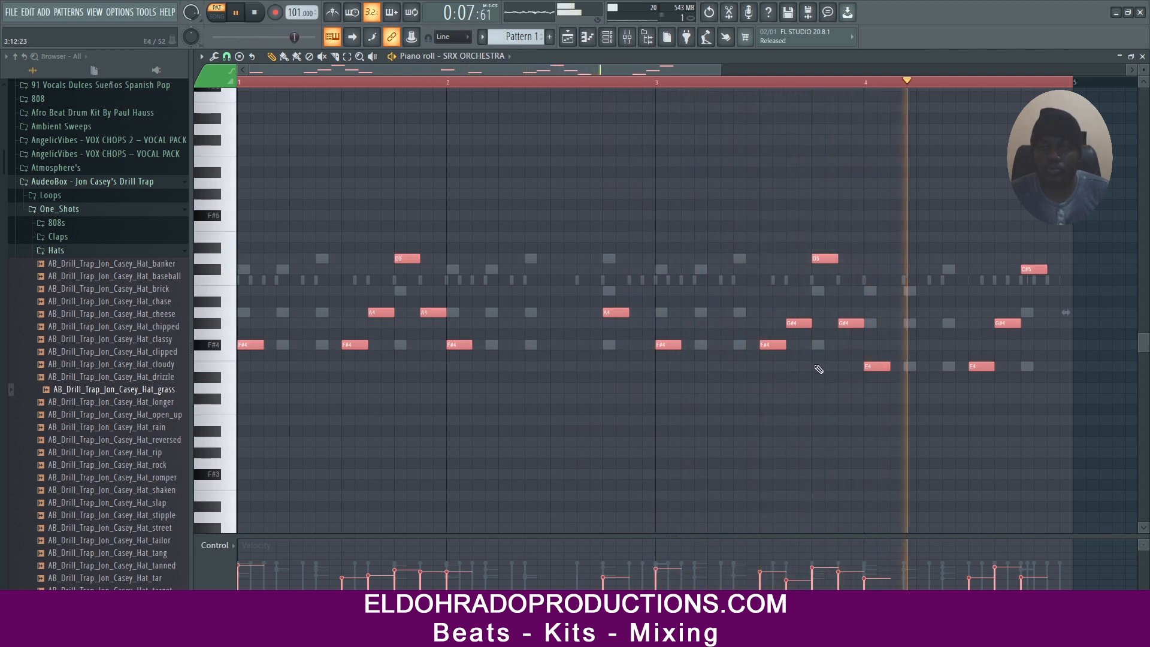
pyautogui.moveTo(825, 259); pyautogui.dragTo(824, 291)
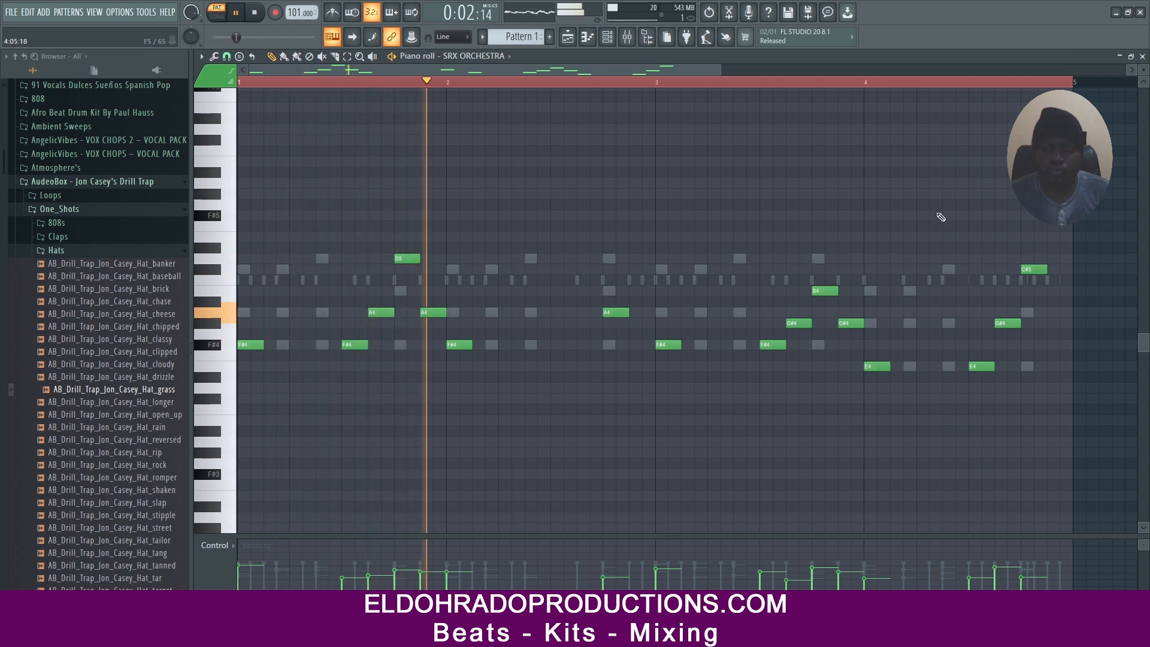
pyautogui.click(1142, 57)
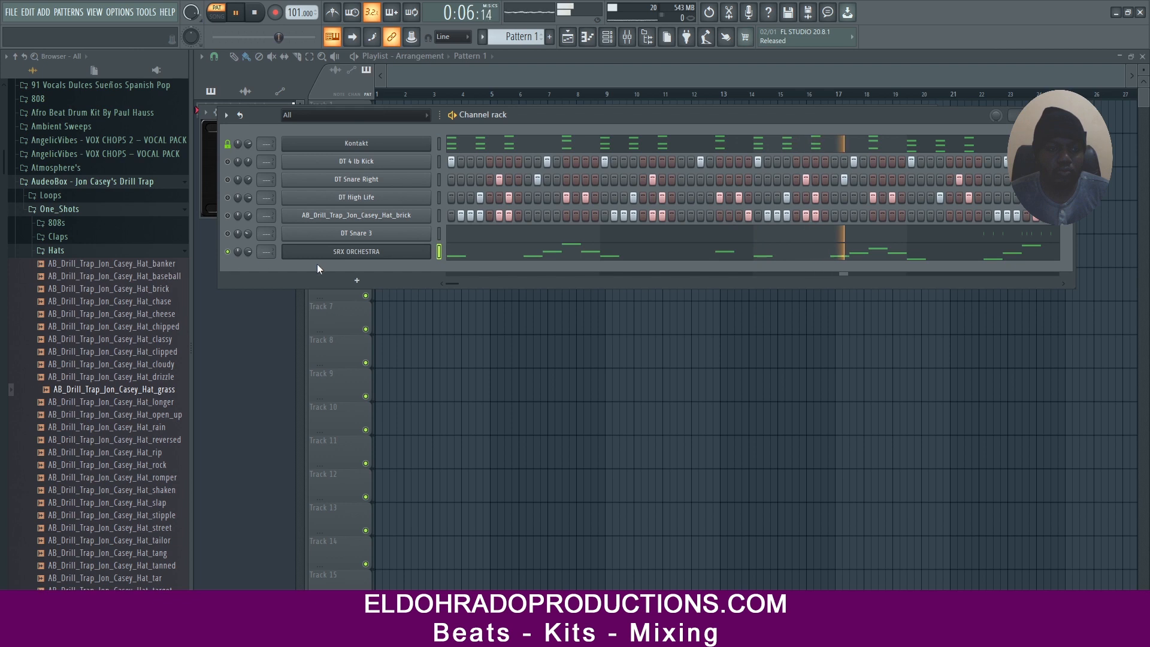
# Step: Clone the SRX ORCHESTRA channel and close the copy's plugin window
pyautogui.rightClick(389, 253)
pyautogui.click(459, 359)
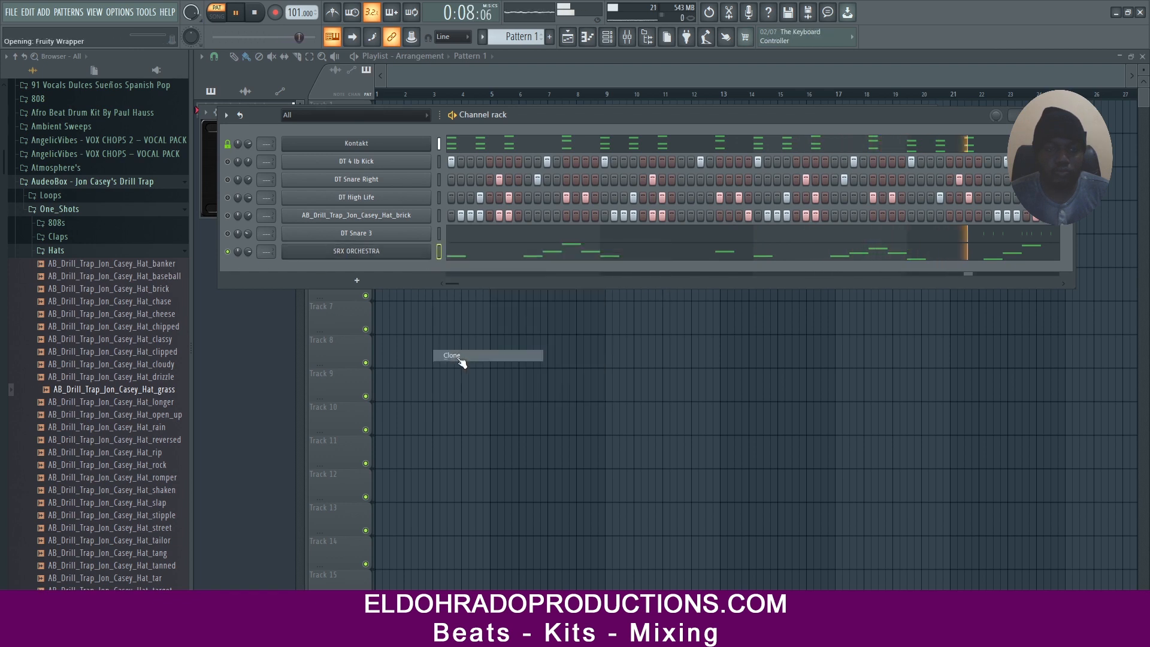
pyautogui.click(946, 128)
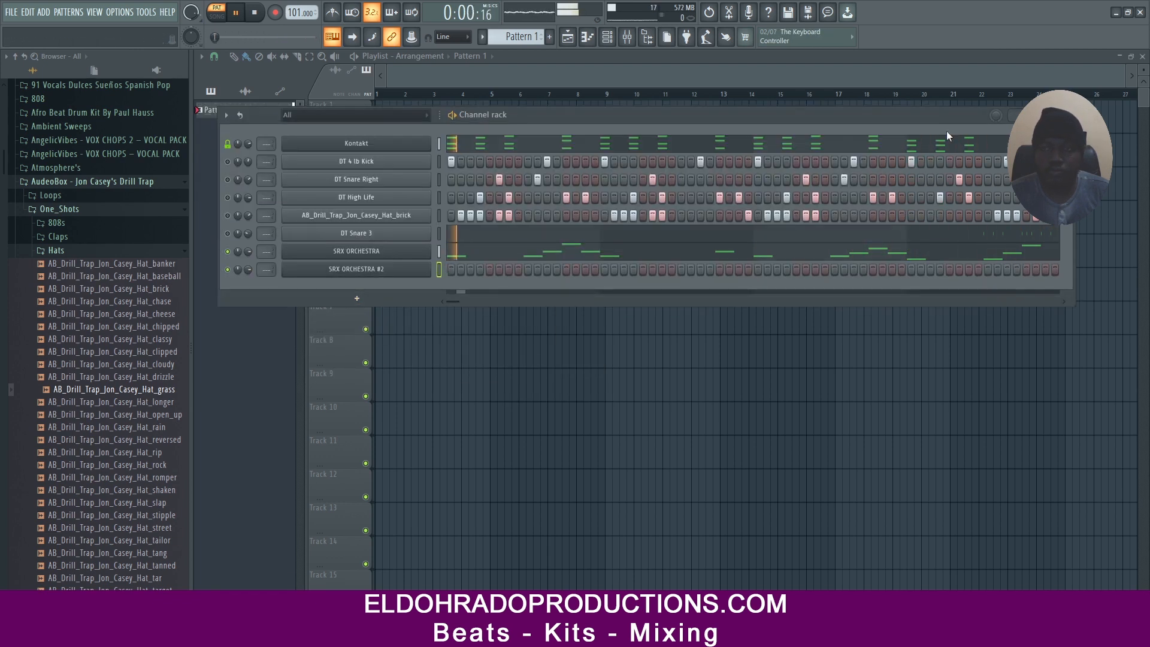
# Step: Try to switch SRX ORCHESTRA #2 to a patch from the BEL (Bell) category and test it in its piano roll
pyautogui.click(342, 270)
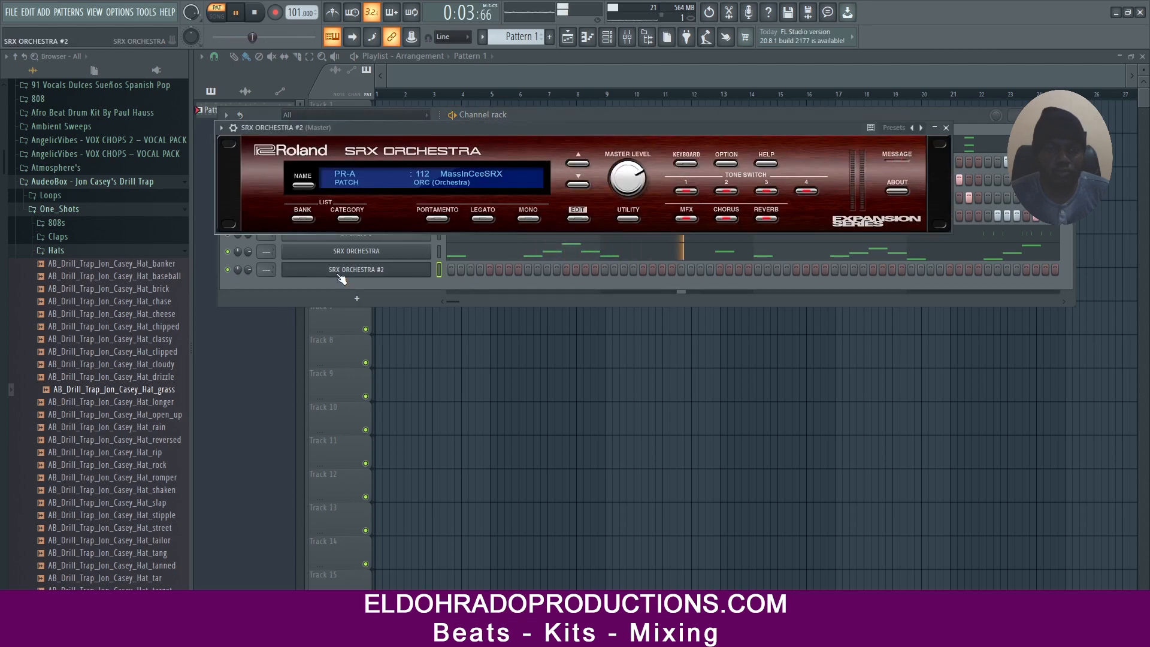
pyautogui.click(348, 219)
pyautogui.click(519, 162)
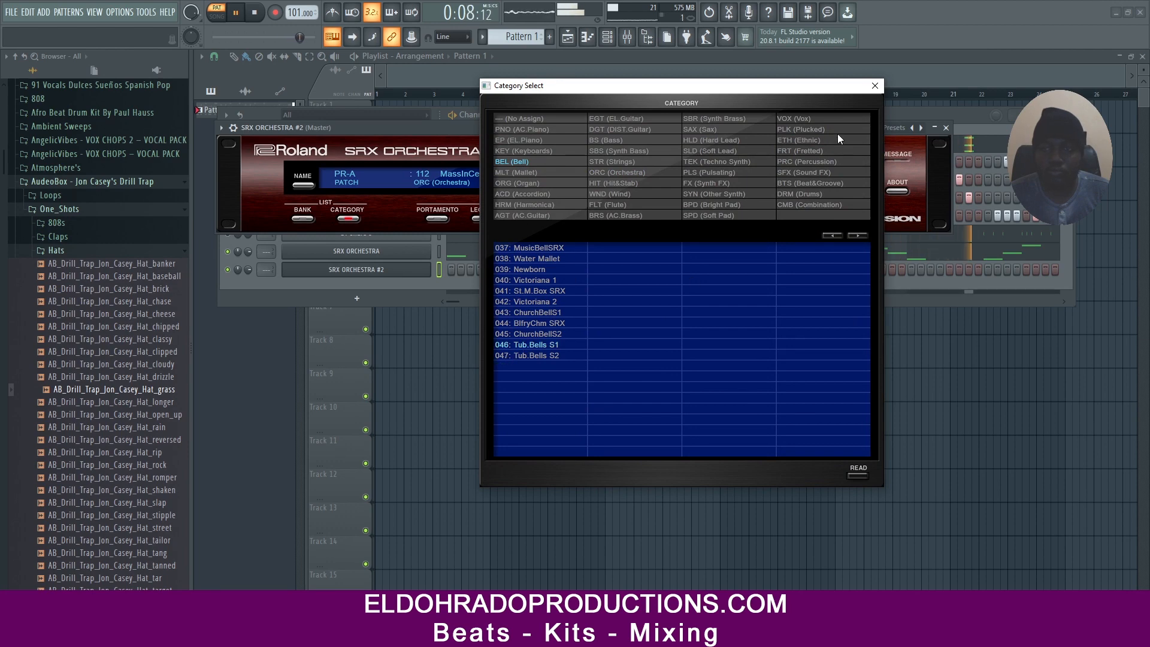
pyautogui.click(875, 86)
pyautogui.click(947, 127)
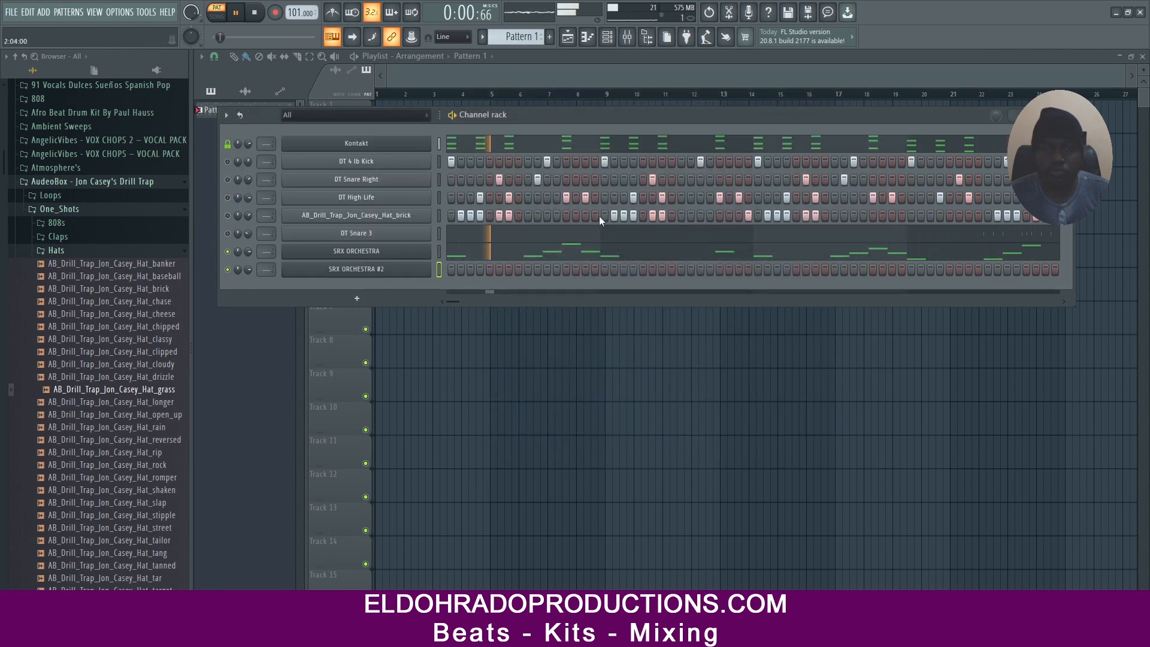
pyautogui.rightClick(400, 271)
pyautogui.click(457, 270)
pyautogui.press('space')
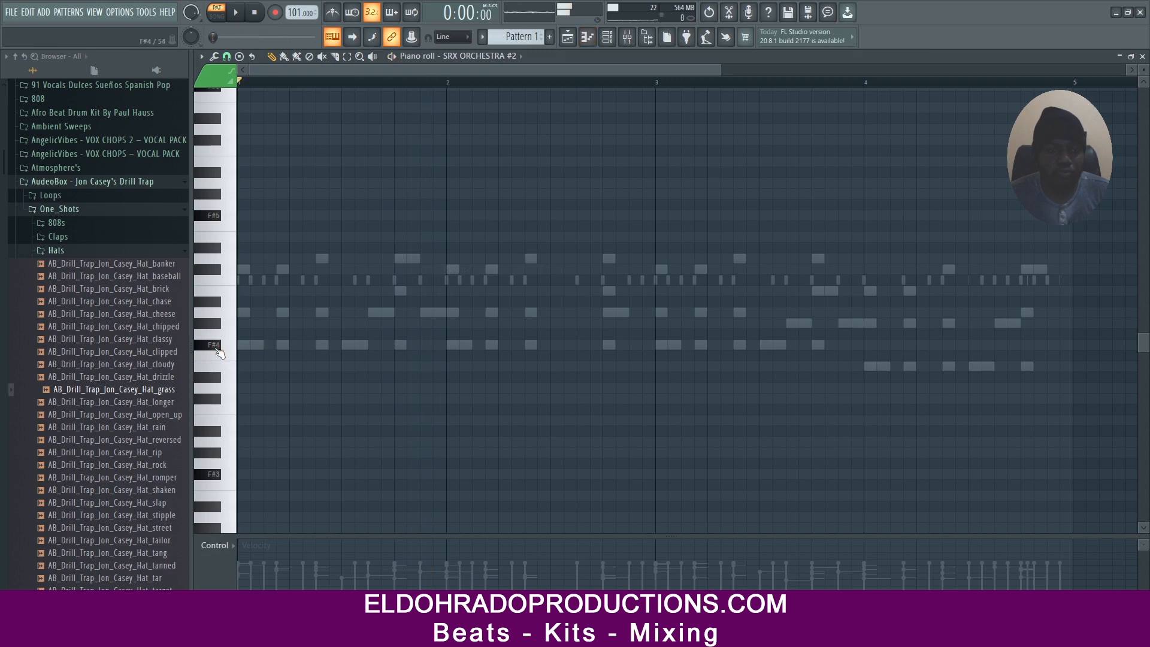
pyautogui.click(1142, 55)
# Step: Load the Tub.Bells S1 patch from the bell category into SRX ORCHESTRA #2 and close its window
pyautogui.click(365, 269)
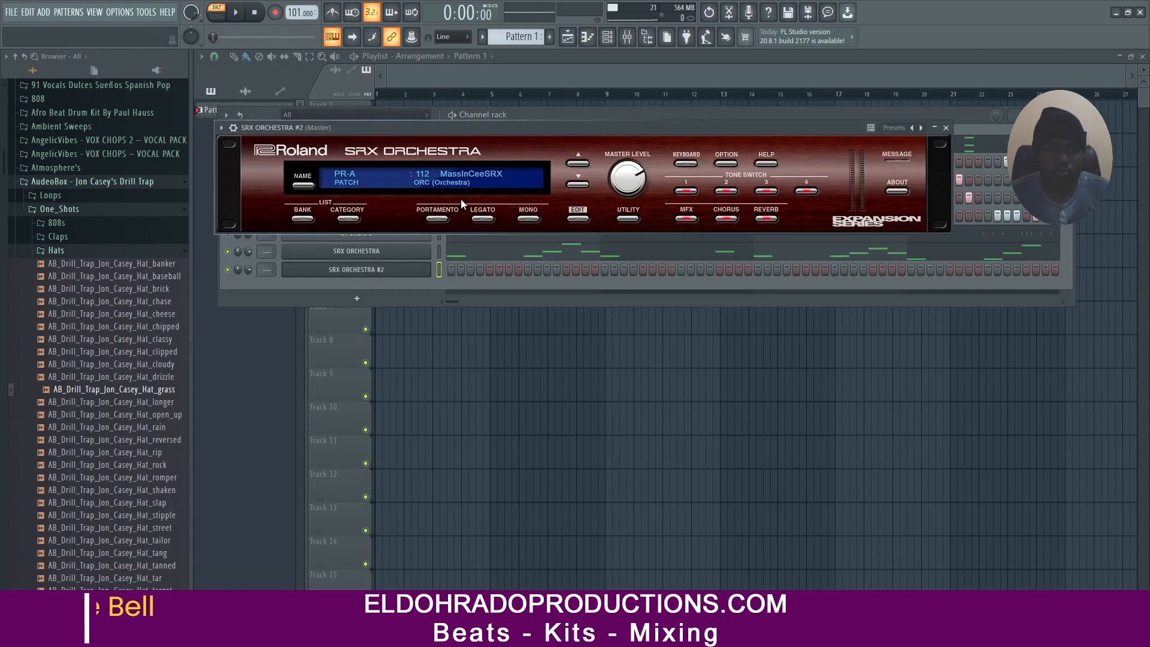
pyautogui.click(347, 217)
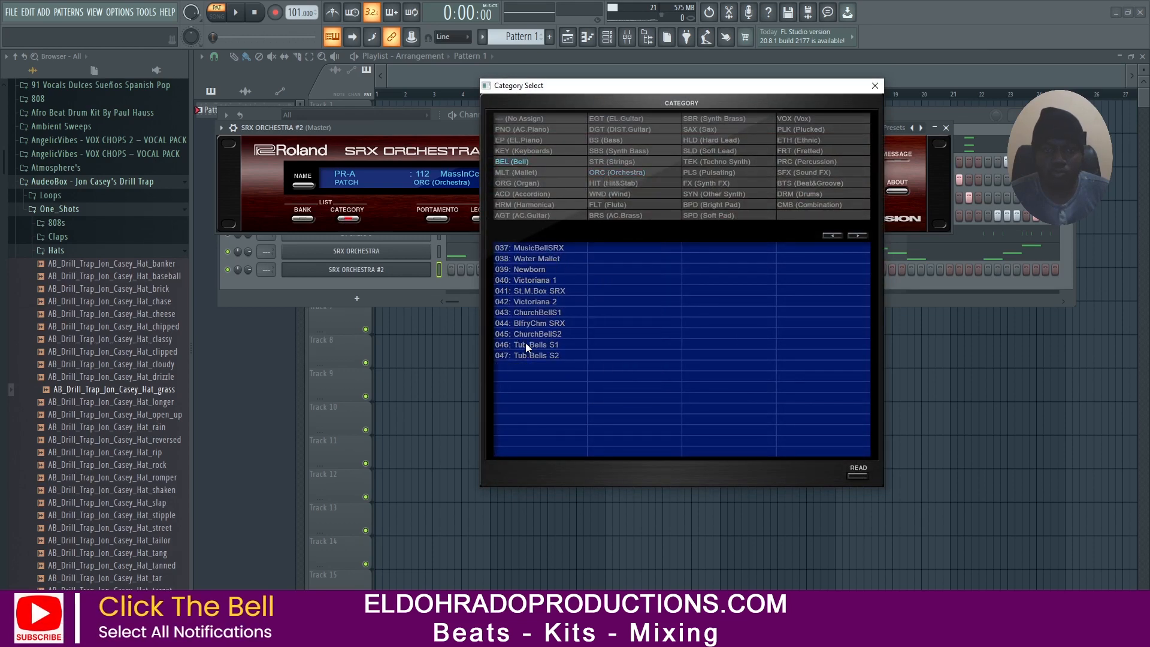
pyautogui.click(526, 346)
pyautogui.click(874, 86)
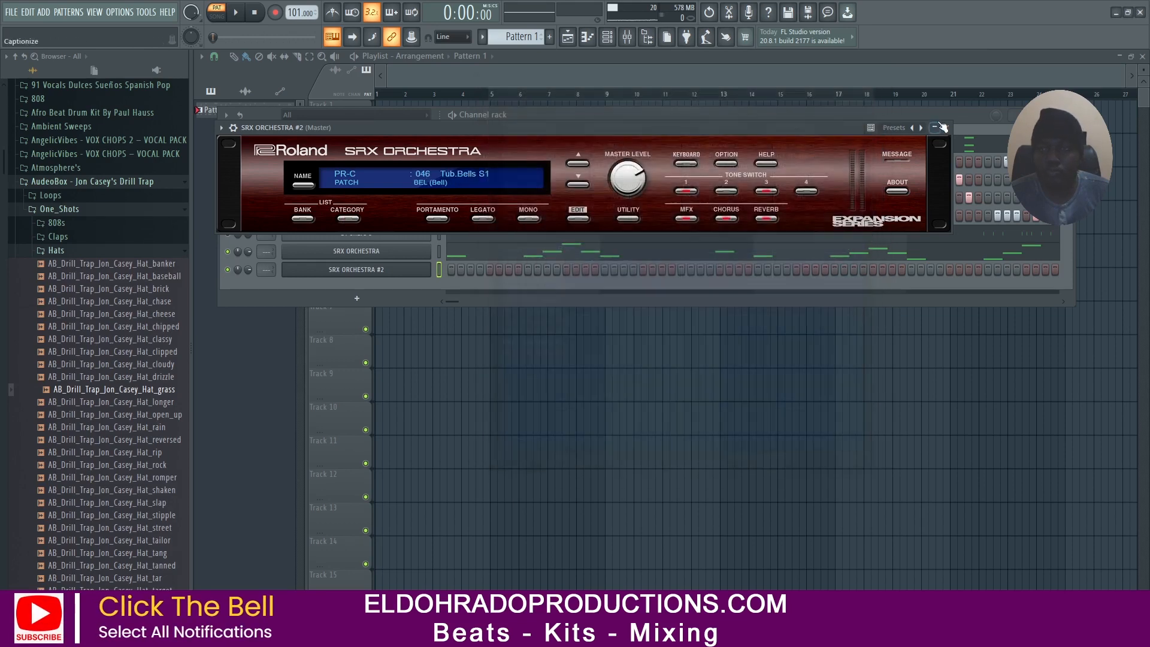
pyautogui.click(945, 127)
# Step: Place F#5 bell notes at the start of bars 1 and 3 in the SRX ORCHESTRA #2 piano roll
pyautogui.press('space')
pyautogui.rightClick(411, 274)
pyautogui.click(447, 272)
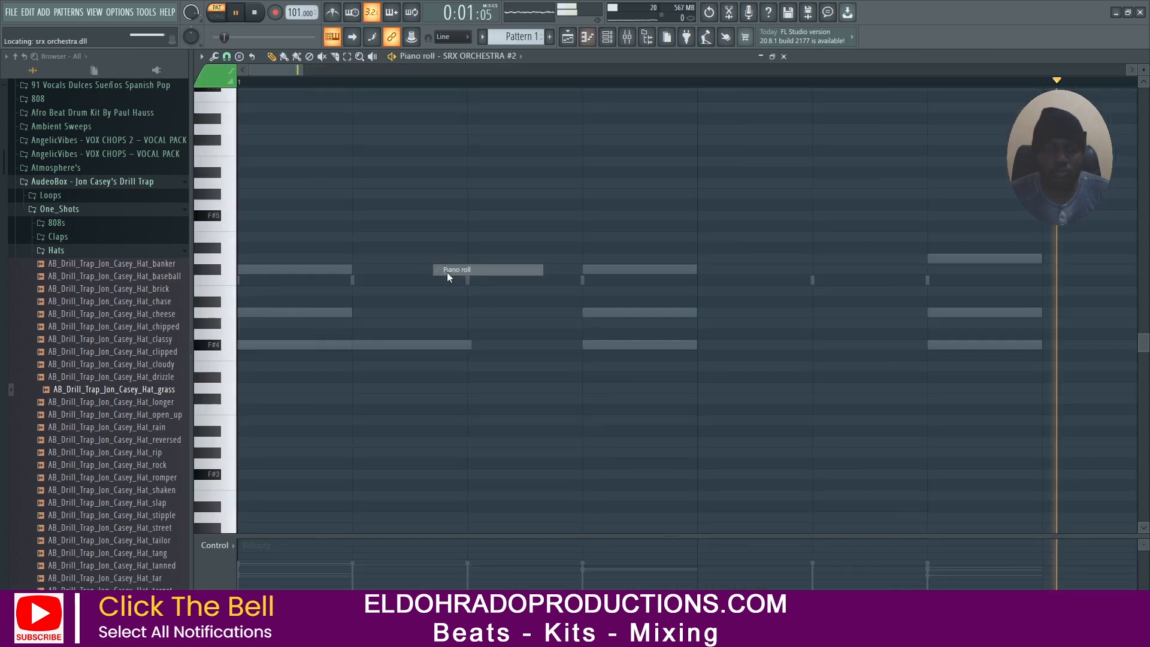
pyautogui.press('space')
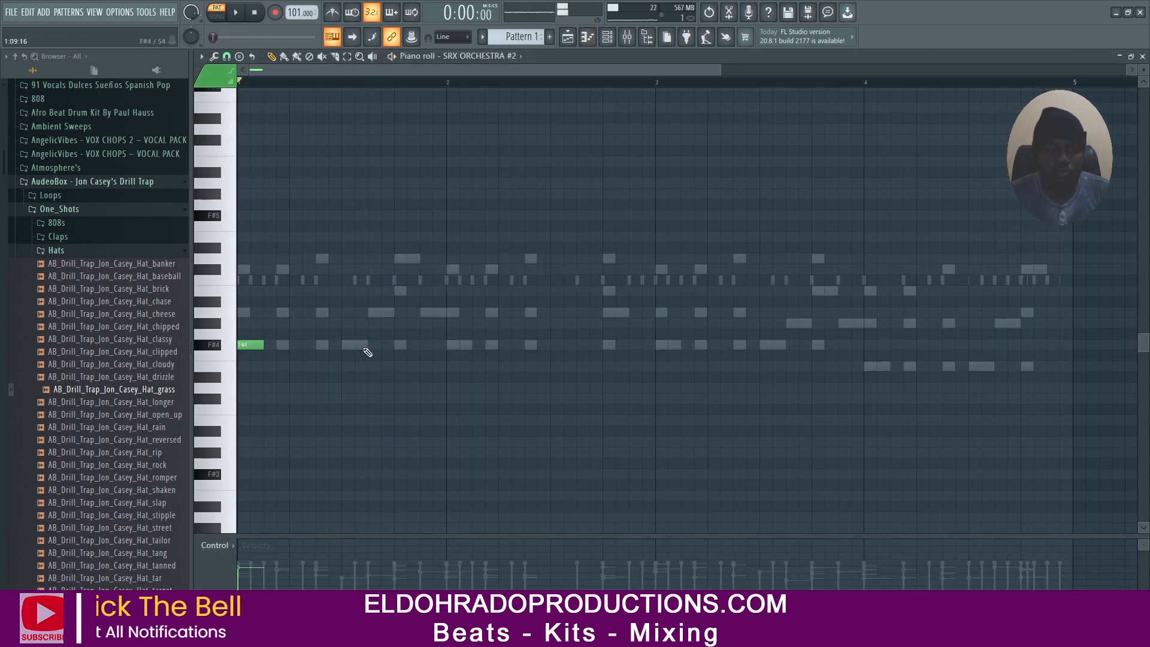
pyautogui.hotkey('ctrl', 'a')
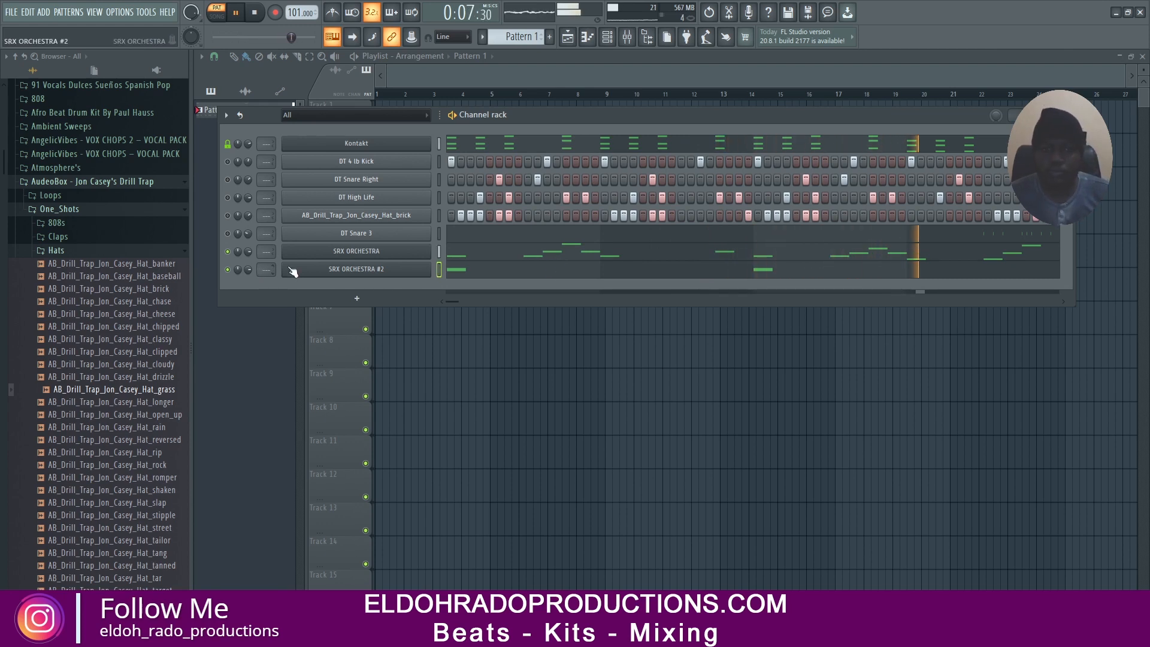
# Step: In the SRX ORCHESTRA melody, raise the B4 near the end of bar 3 to D5 and the following G#4 to B4
pyautogui.rightClick(351, 254)
pyautogui.click(452, 252)
pyautogui.press('space')
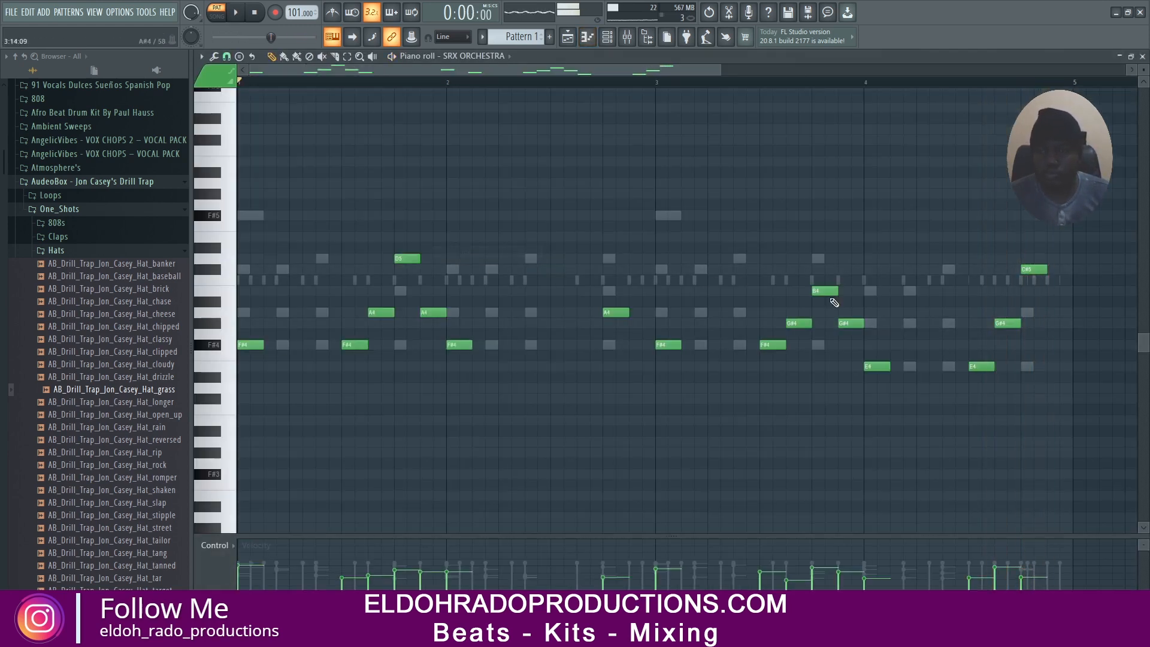
pyautogui.moveTo(829, 291); pyautogui.dragTo(828, 256)
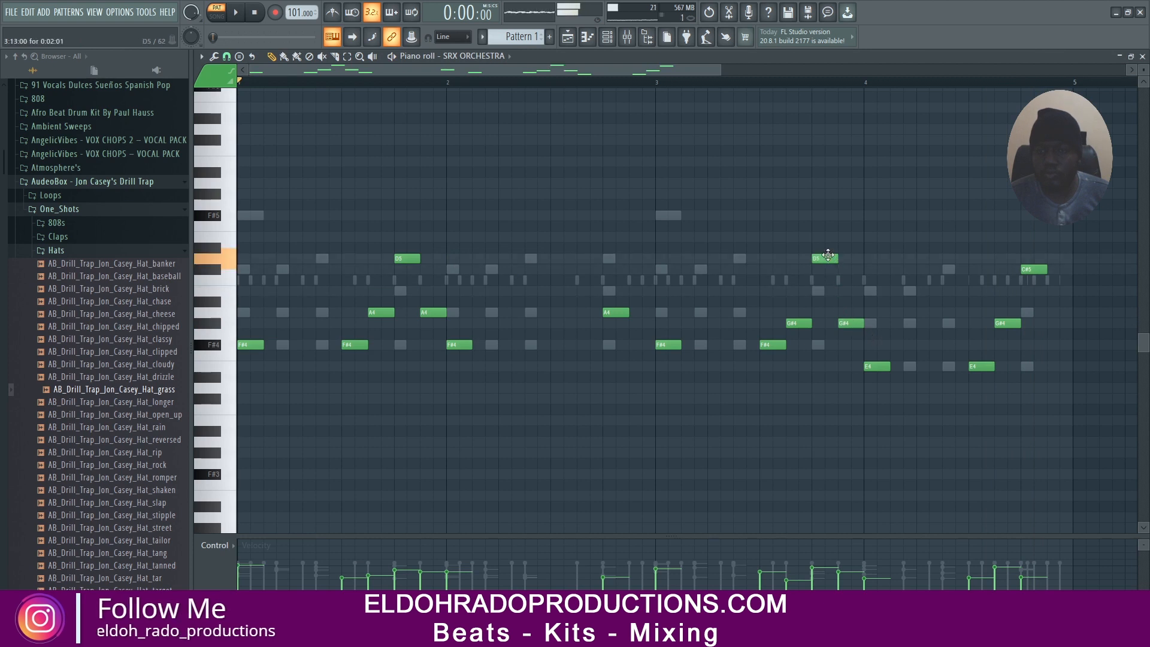
pyautogui.moveTo(848, 327); pyautogui.dragTo(847, 295)
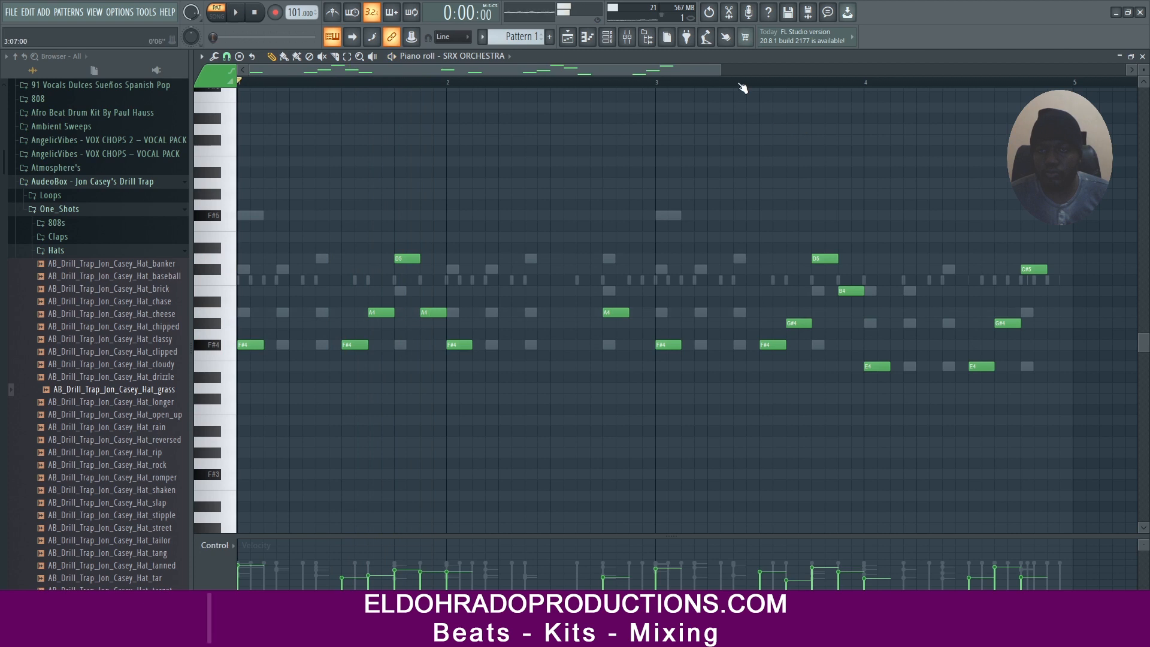
pyautogui.click(741, 84)
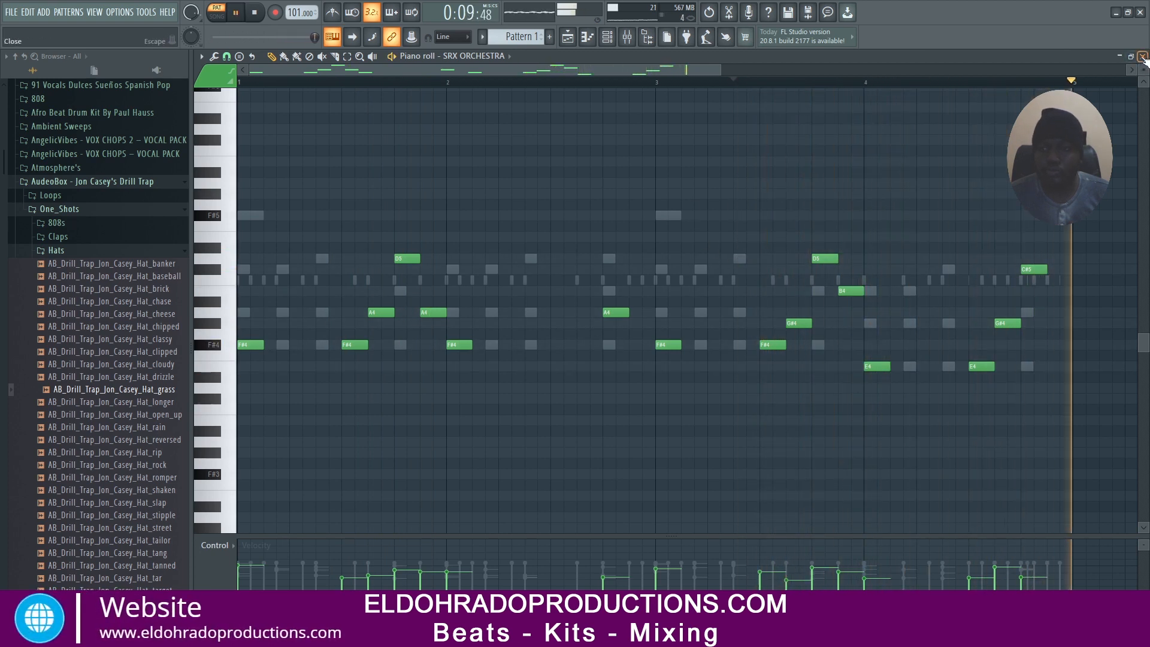
pyautogui.click(1143, 56)
# Step: Add another Kontakt instrument channel and browse its instrument libraries
pyautogui.click(289, 293)
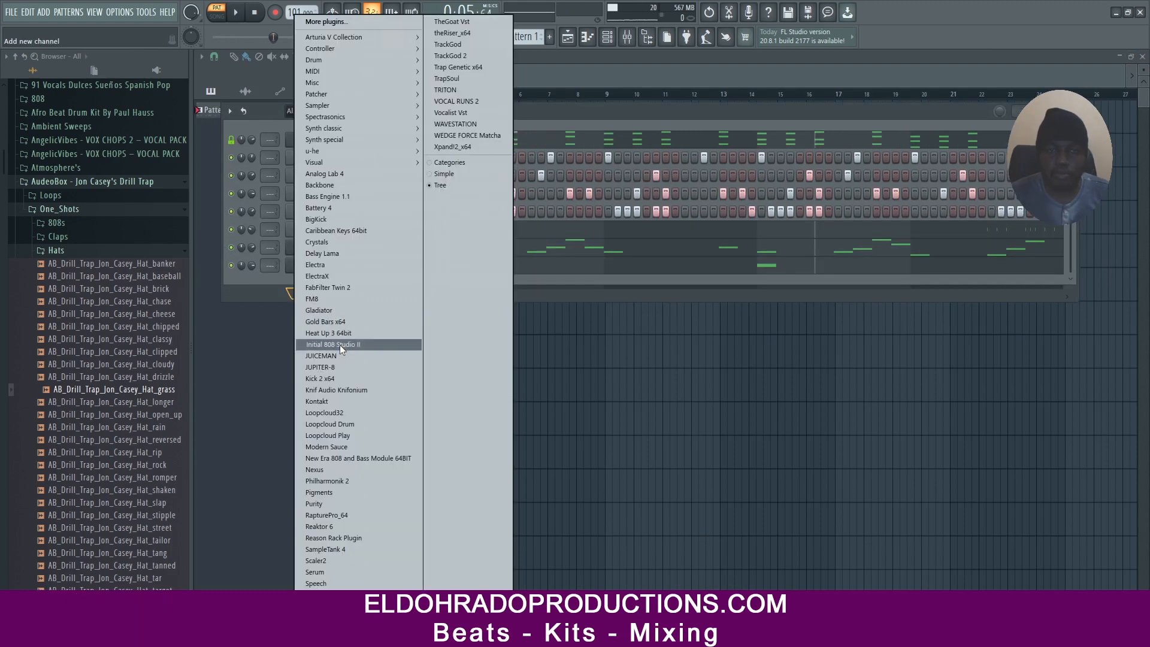
pyautogui.click(341, 402)
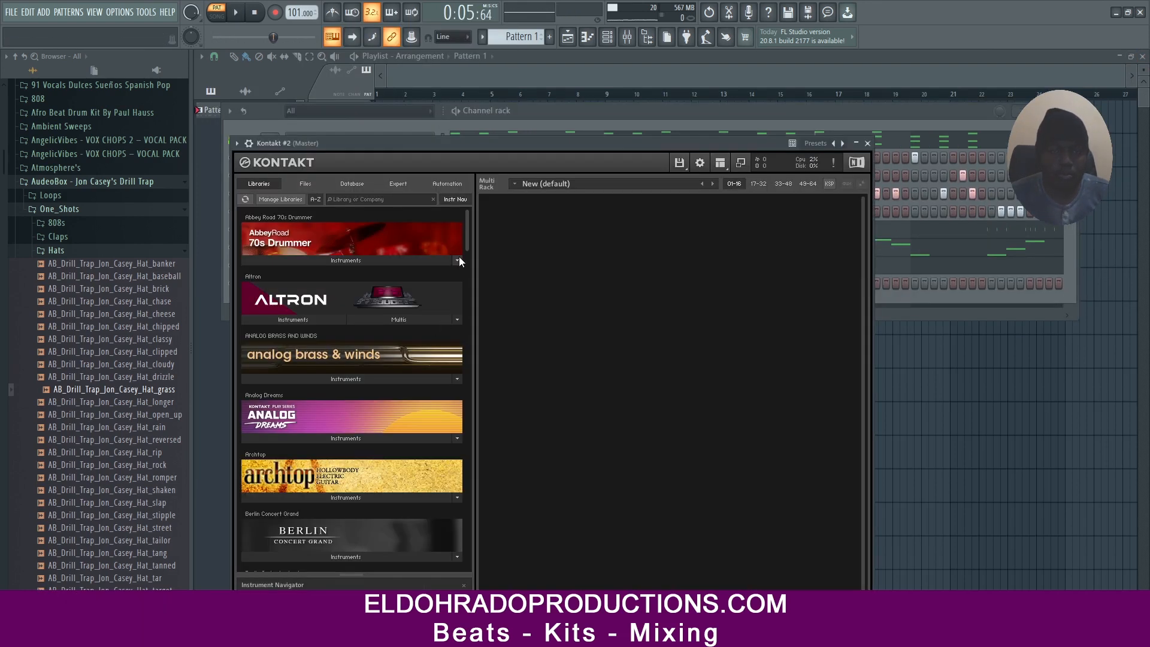
pyautogui.moveTo(468, 232); pyautogui.dragTo(468, 263)
pyautogui.click(358, 355)
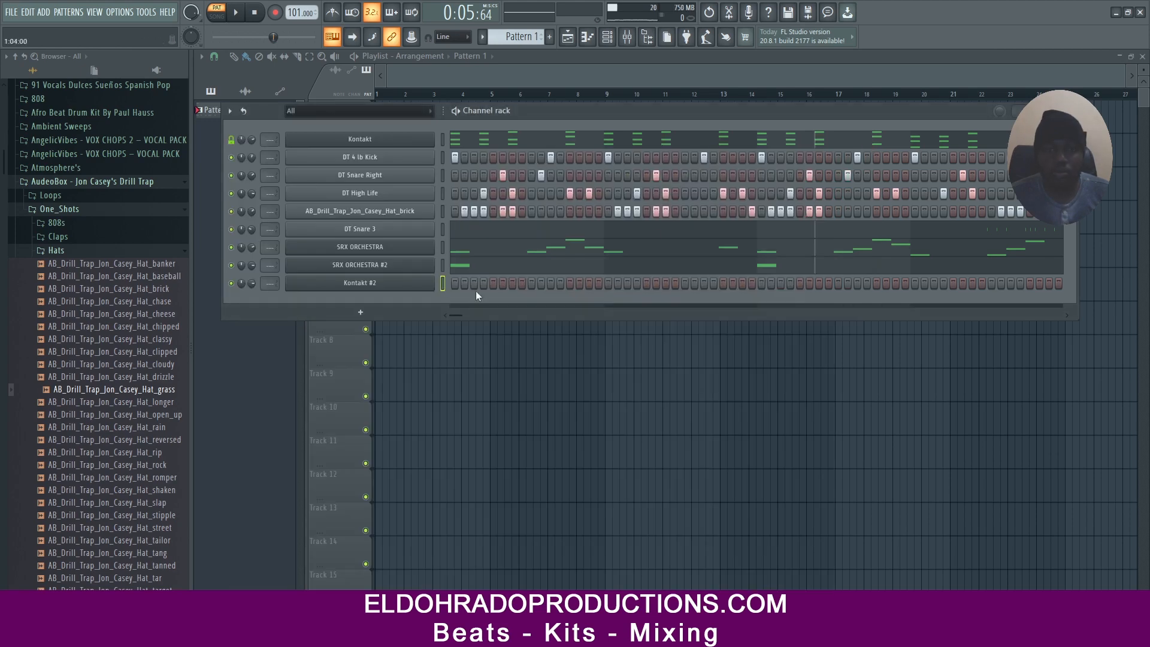
# Step: Solo SRX ORCHESTRA and SRX ORCHESTRA #2, and lock the active/mute state of SRX ORCHESTRA
pyautogui.press('space')
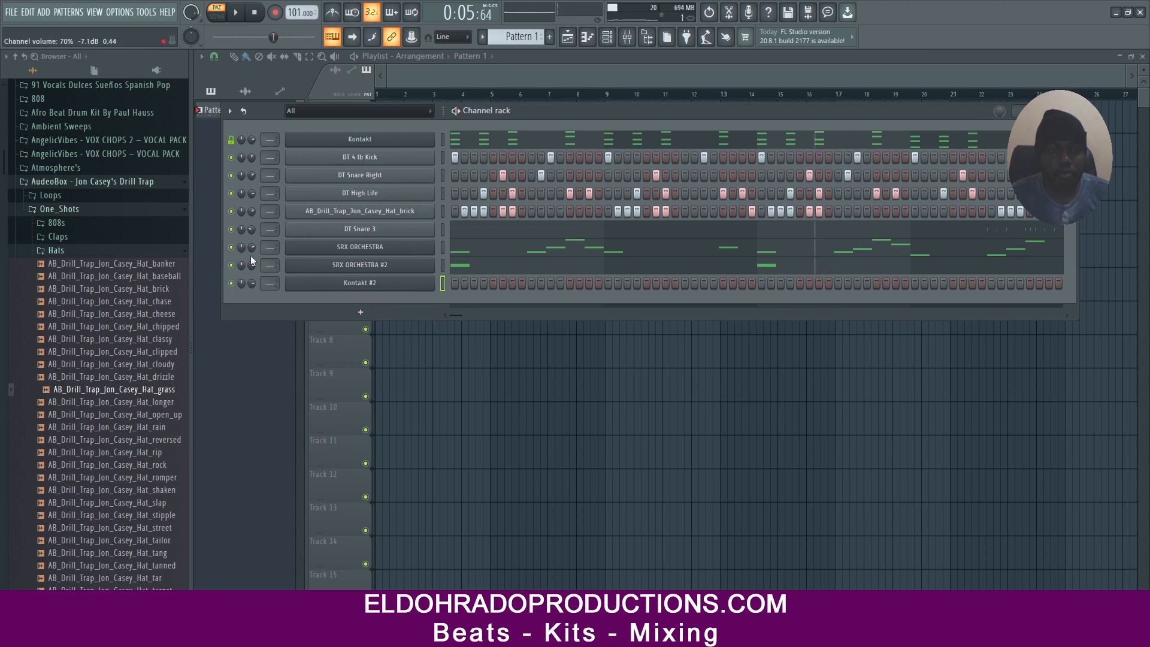
pyautogui.rightClick(231, 247)
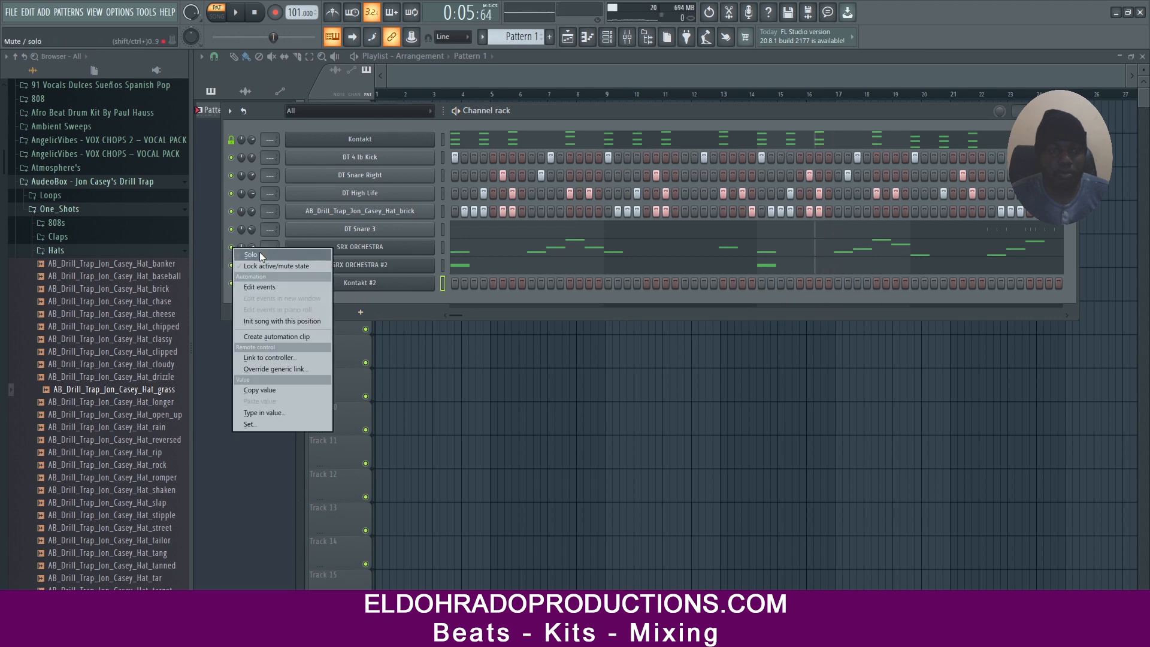
pyautogui.click(257, 254)
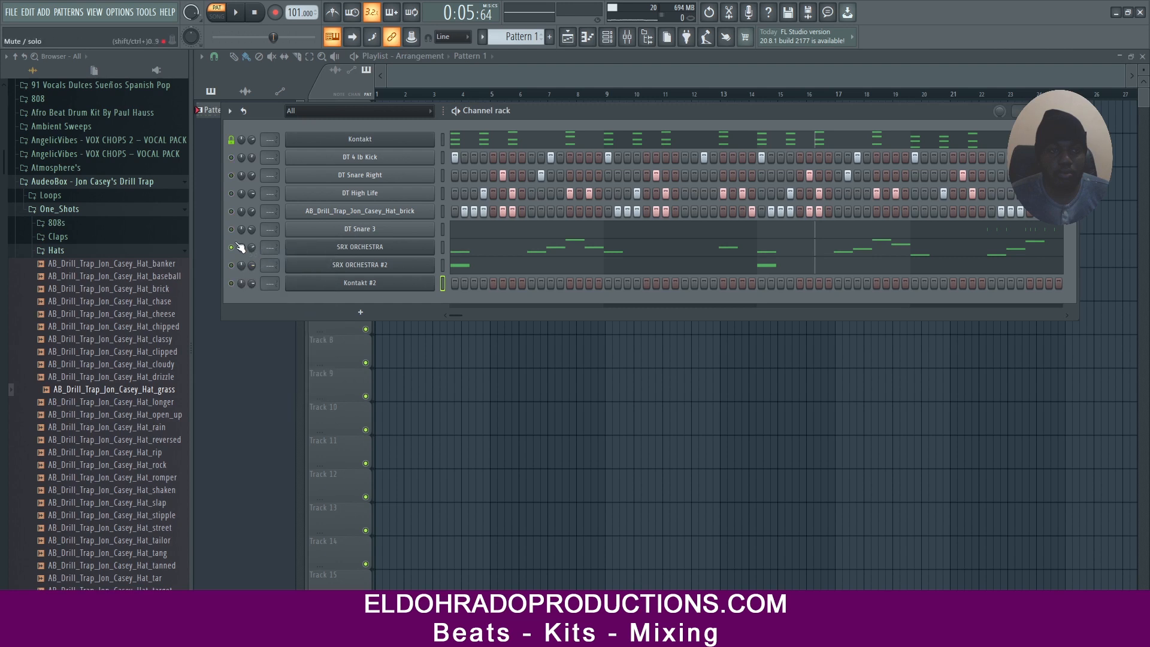
pyautogui.rightClick(231, 265)
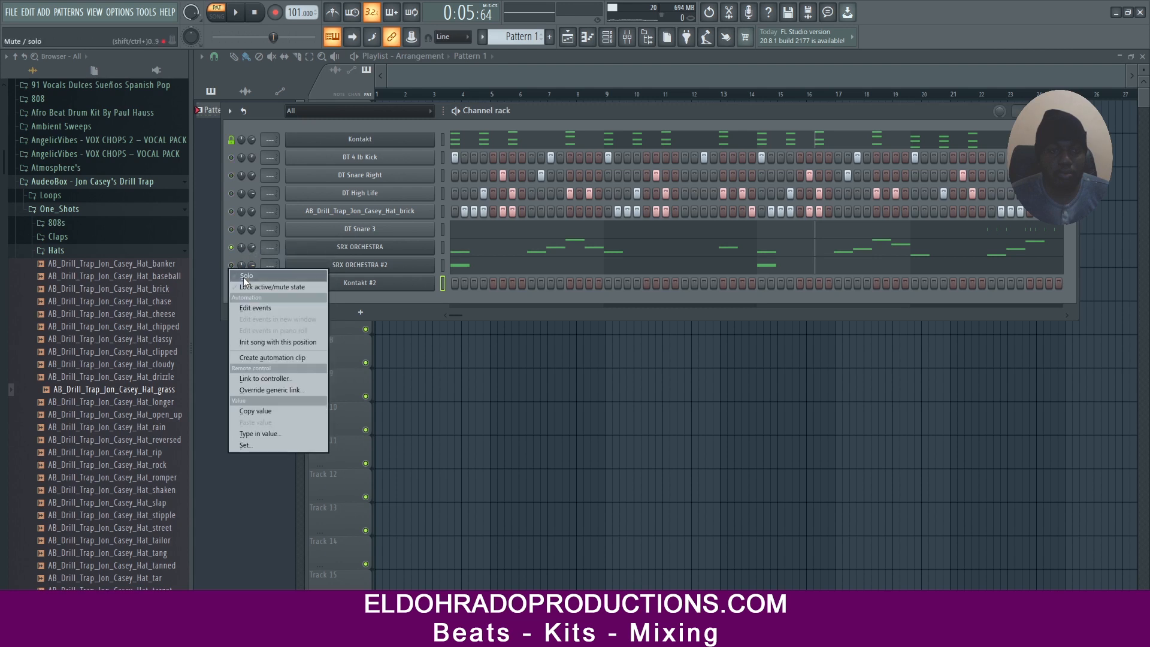
pyautogui.click(243, 276)
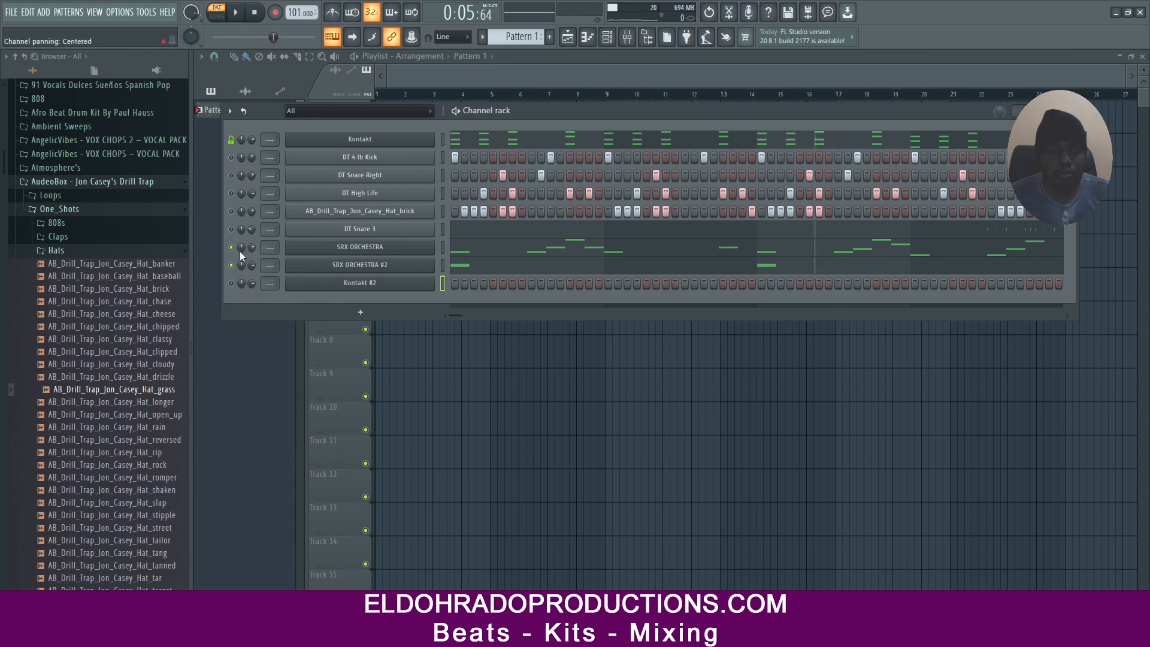
pyautogui.rightClick(232, 247)
pyautogui.click(260, 269)
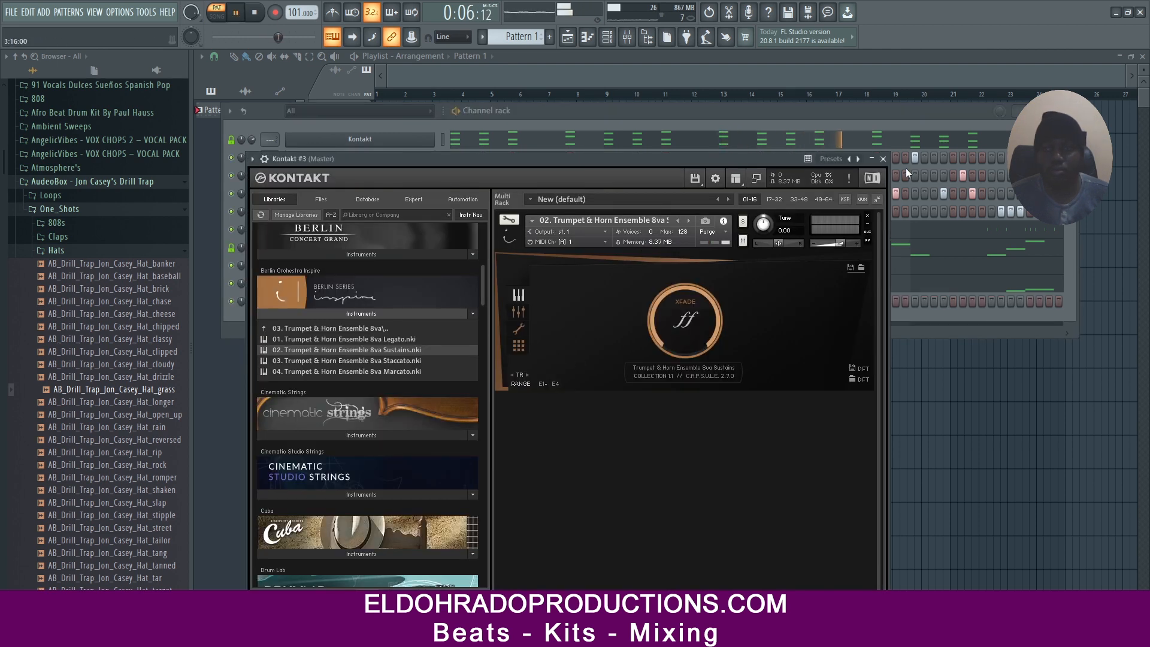
# Step: Copy the Kontakt #2 notes into the Kontakt #3 channel and check them in its piano roll
pyautogui.click(884, 159)
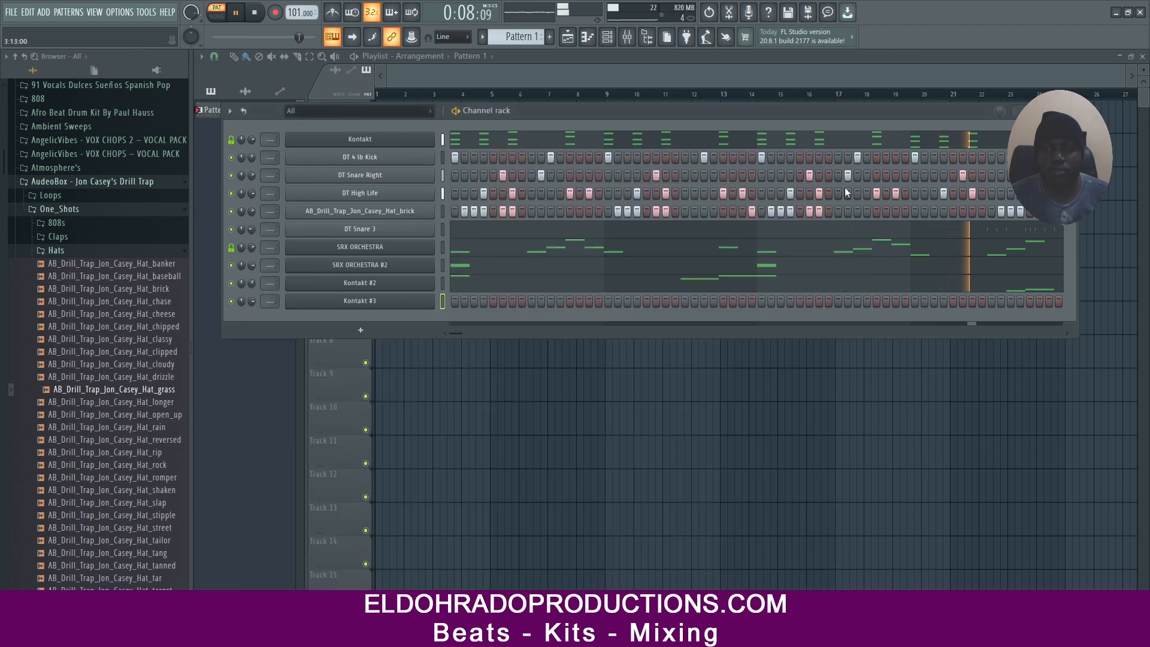
pyautogui.rightClick(403, 288)
pyautogui.click(585, 296)
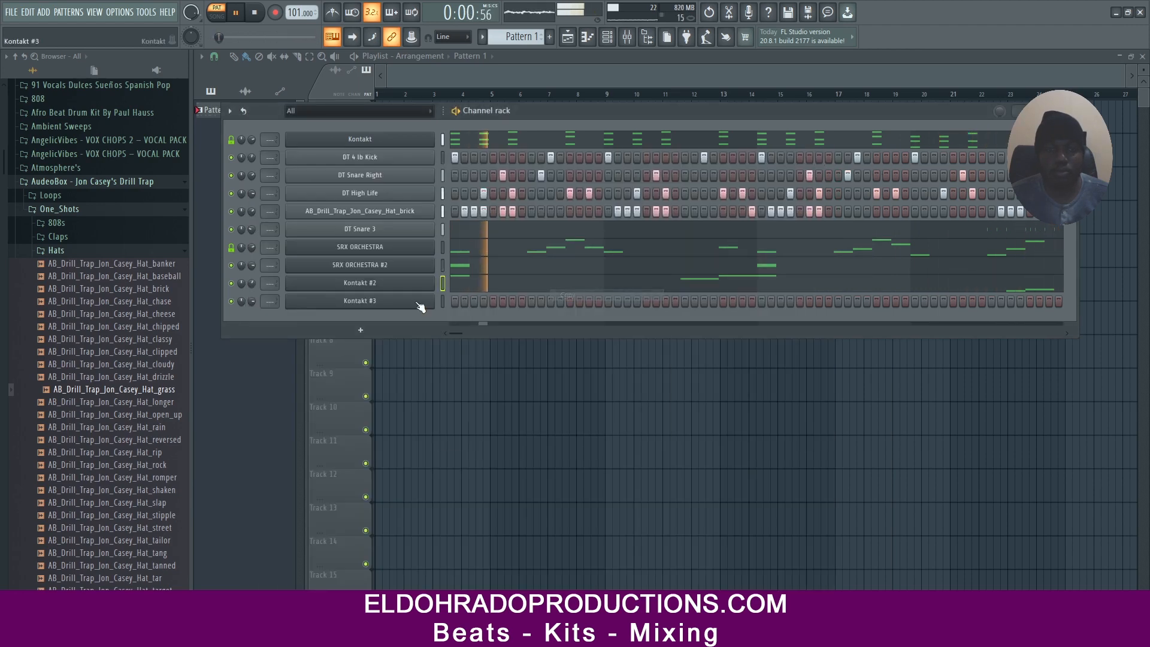
pyautogui.rightClick(383, 302)
pyautogui.click(568, 324)
pyautogui.rightClick(455, 301)
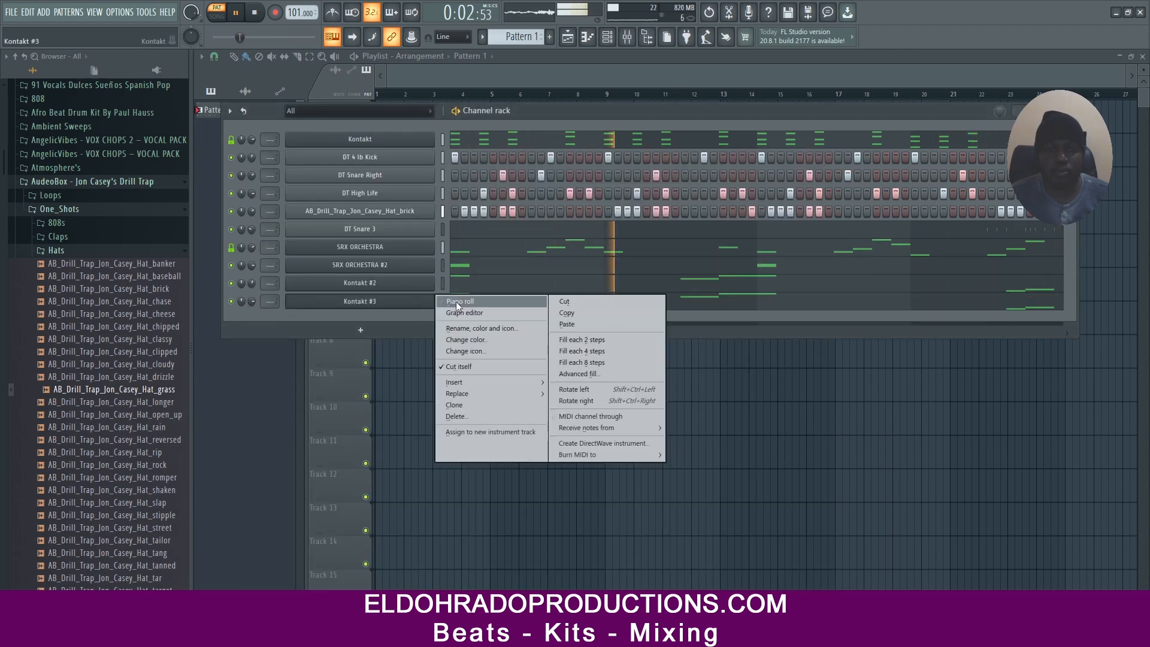
pyautogui.click(457, 304)
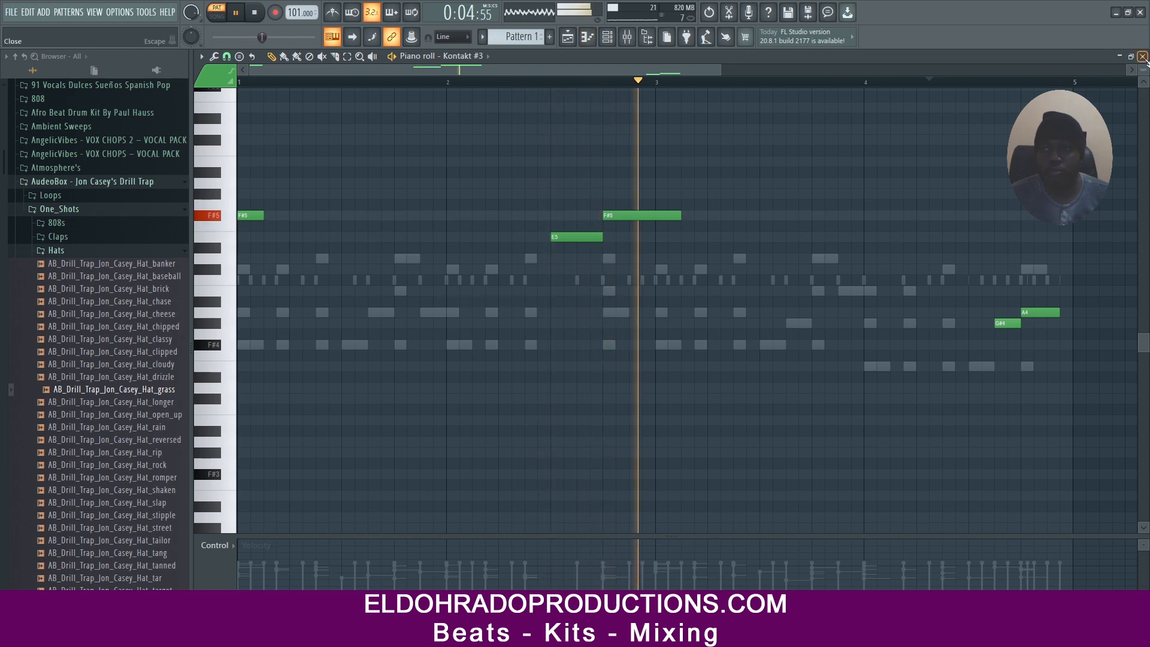
pyautogui.click(1143, 57)
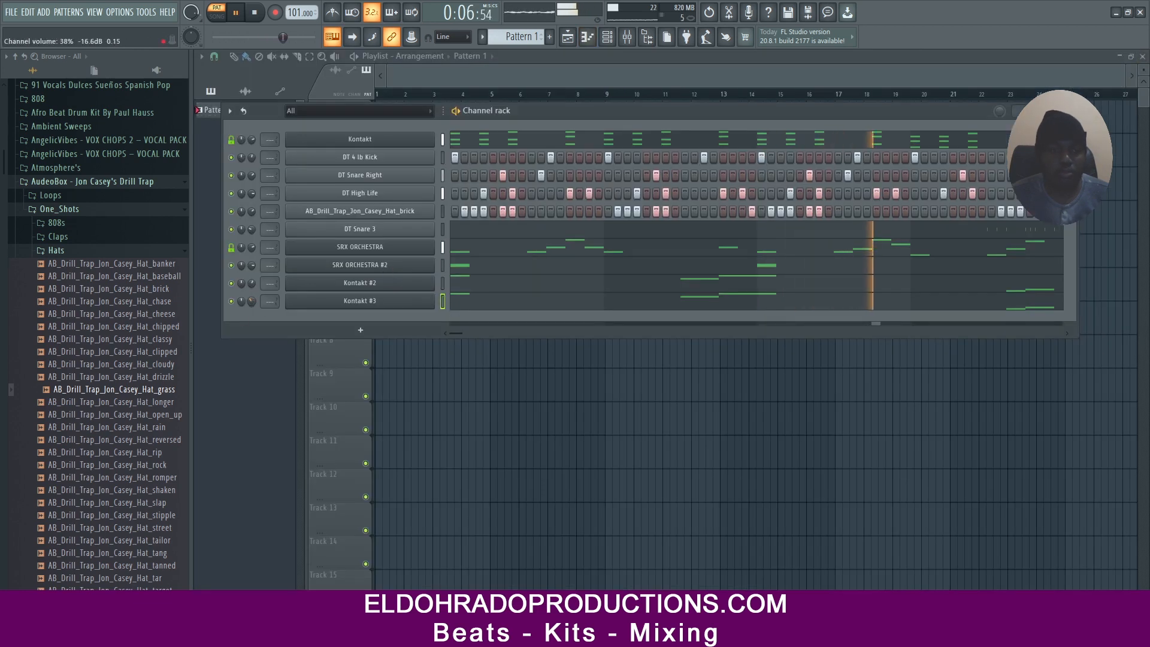
# Step: Solo Kontakt #3 and layer copies of all its notes one and two octaves below the originals
pyautogui.rightClick(230, 303)
pyautogui.click(232, 307)
pyautogui.rightClick(455, 301)
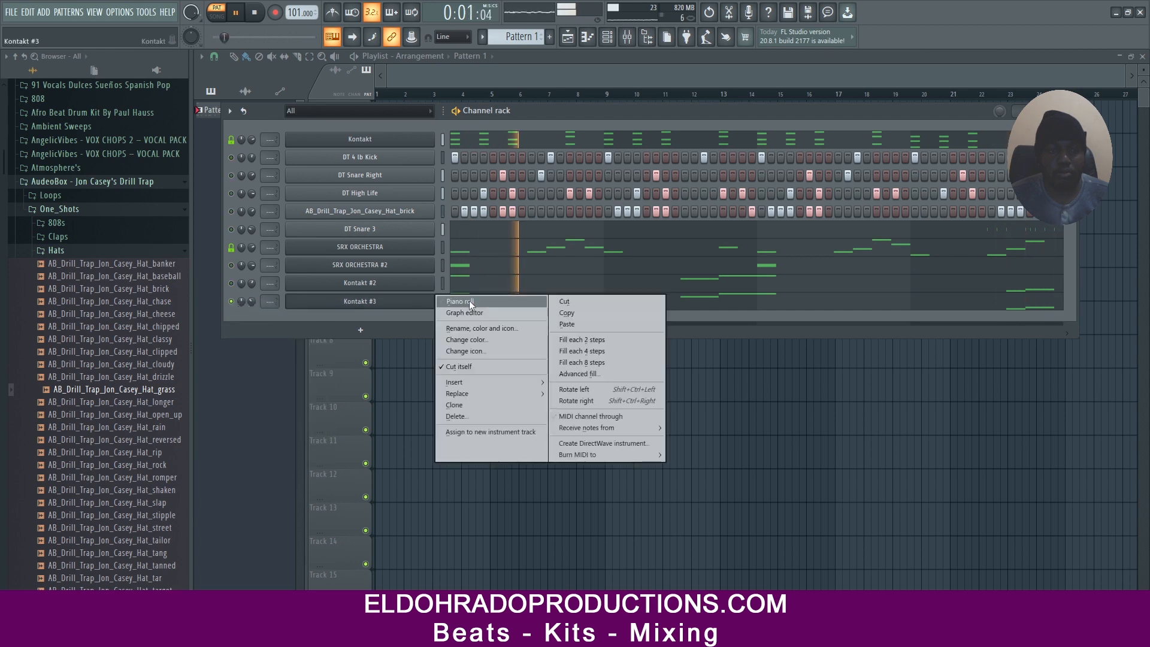
pyautogui.click(469, 300)
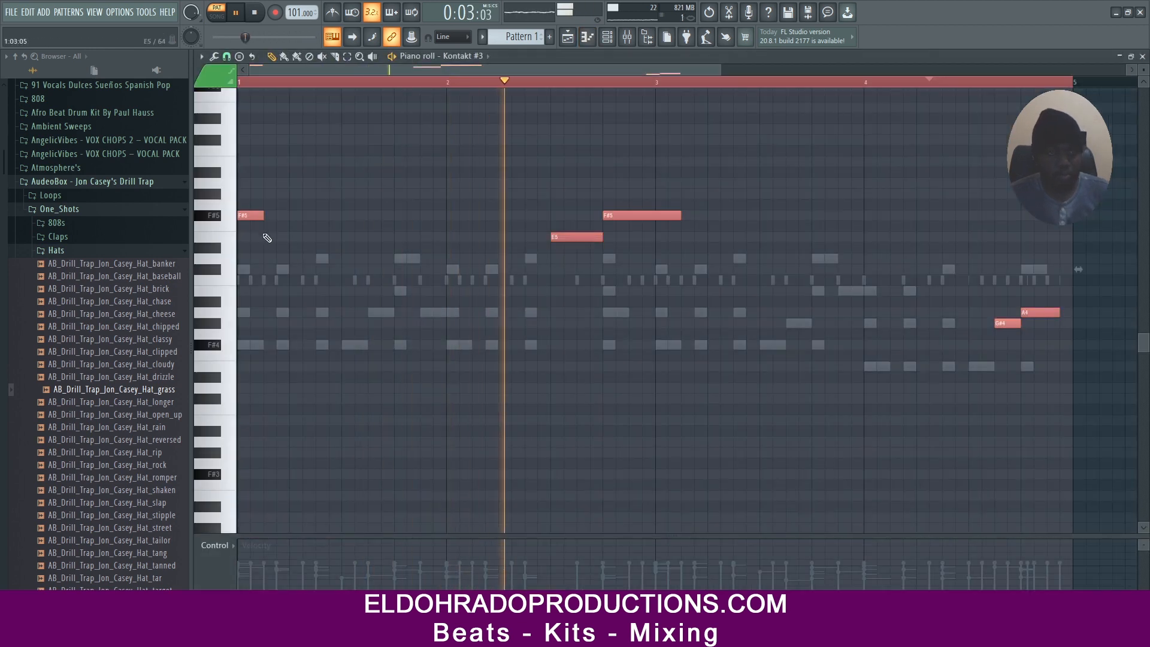
pyautogui.moveTo(251, 217); pyautogui.dragTo(239, 341)
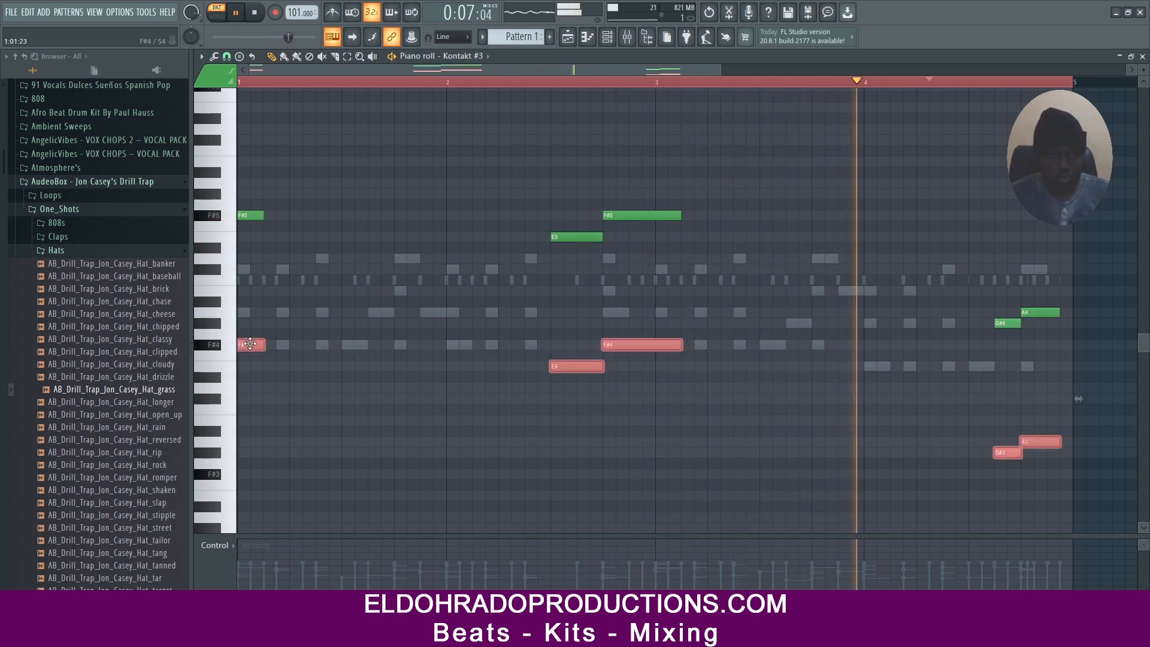
pyautogui.hotkey('ctrl', 'c')
pyautogui.hotkey('ctrl', 'v')
pyautogui.hotkey('ctrl', 'Down')
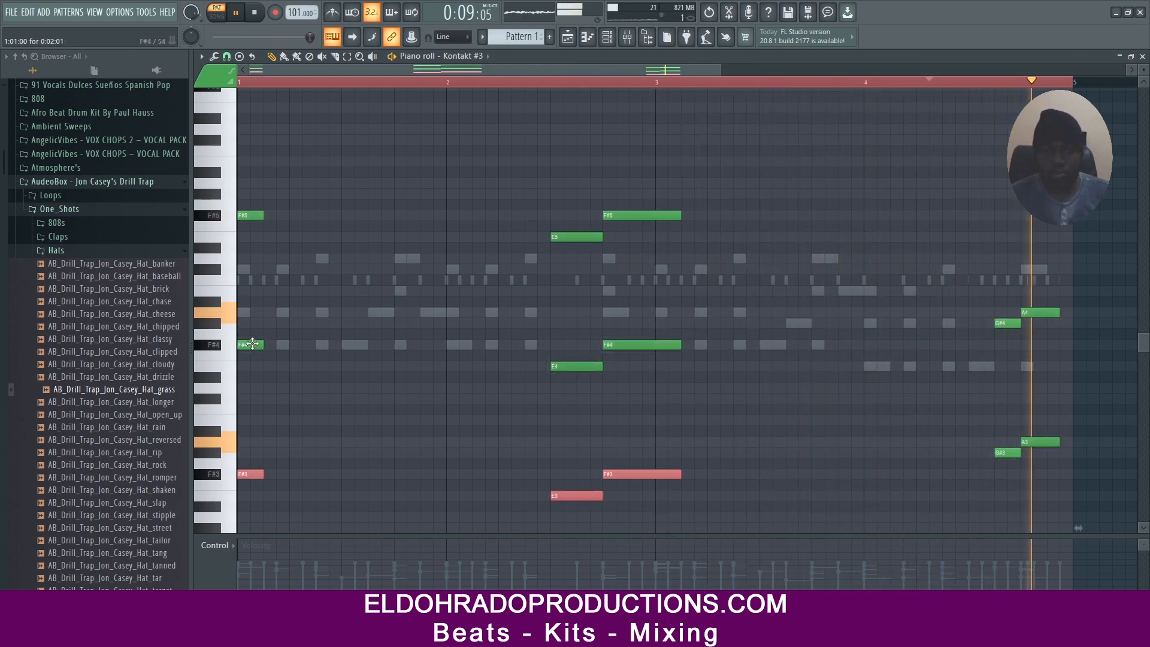
# Step: Layer another copy of the Kontakt #3 notes three octaves below the originals, with its first note on F#2
pyautogui.scroll(-2, 275, 336)
pyautogui.scroll(3, 276, 340)
pyautogui.scroll(-6, 275, 340)
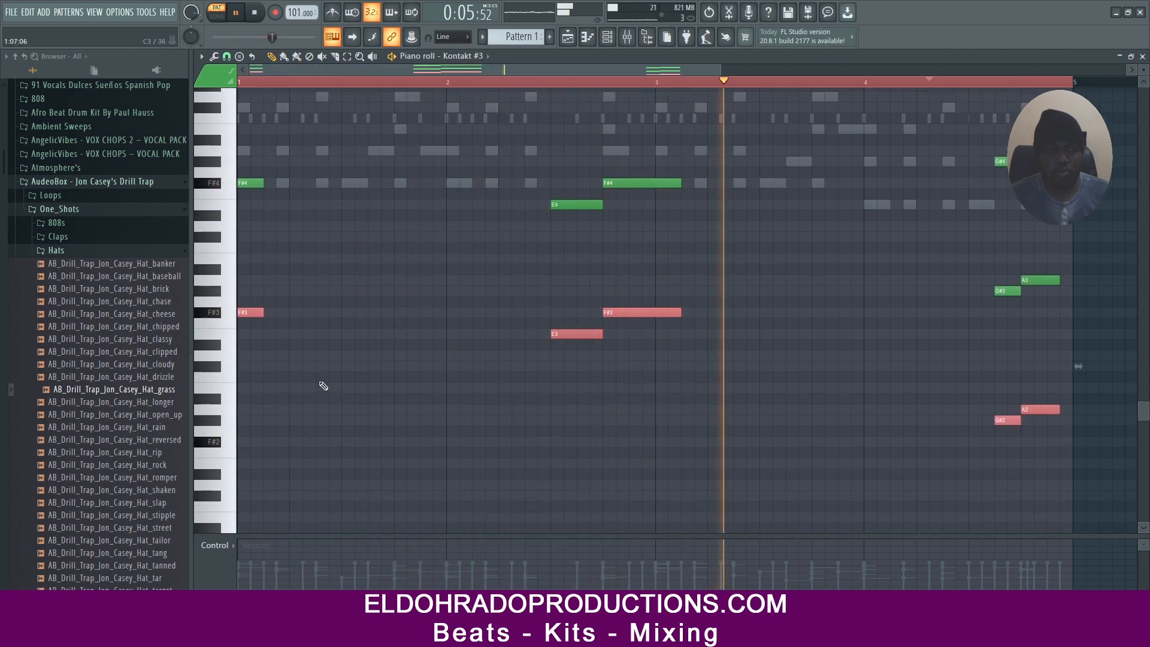
pyautogui.scroll(5, 322, 386)
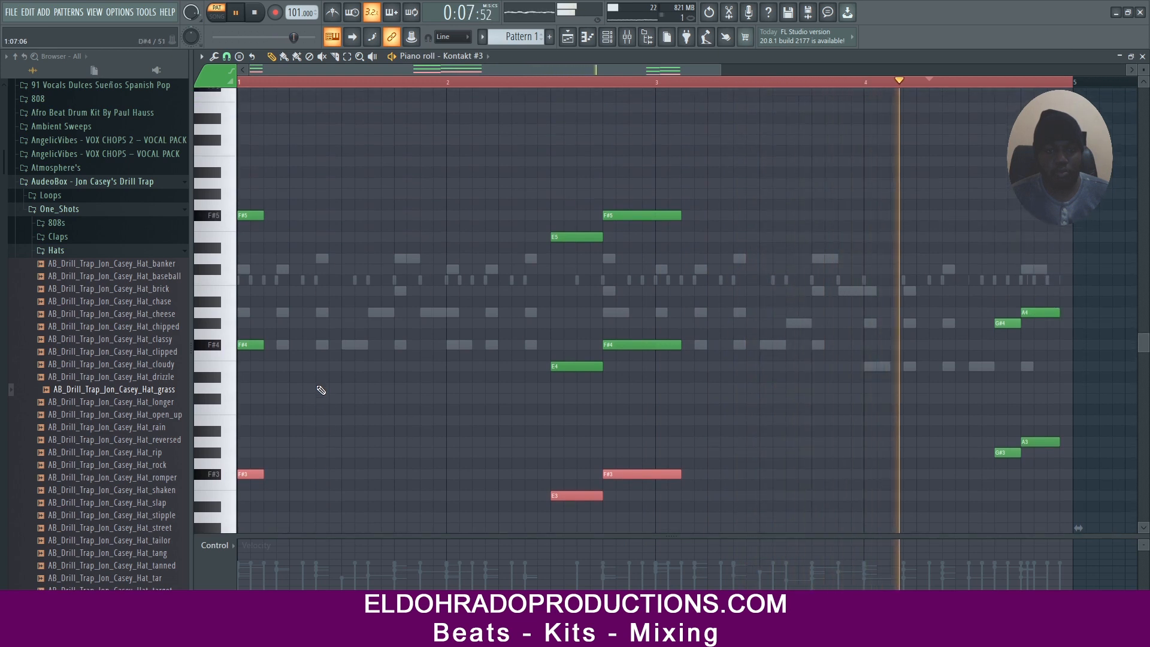
pyautogui.scroll(-3, 270, 473)
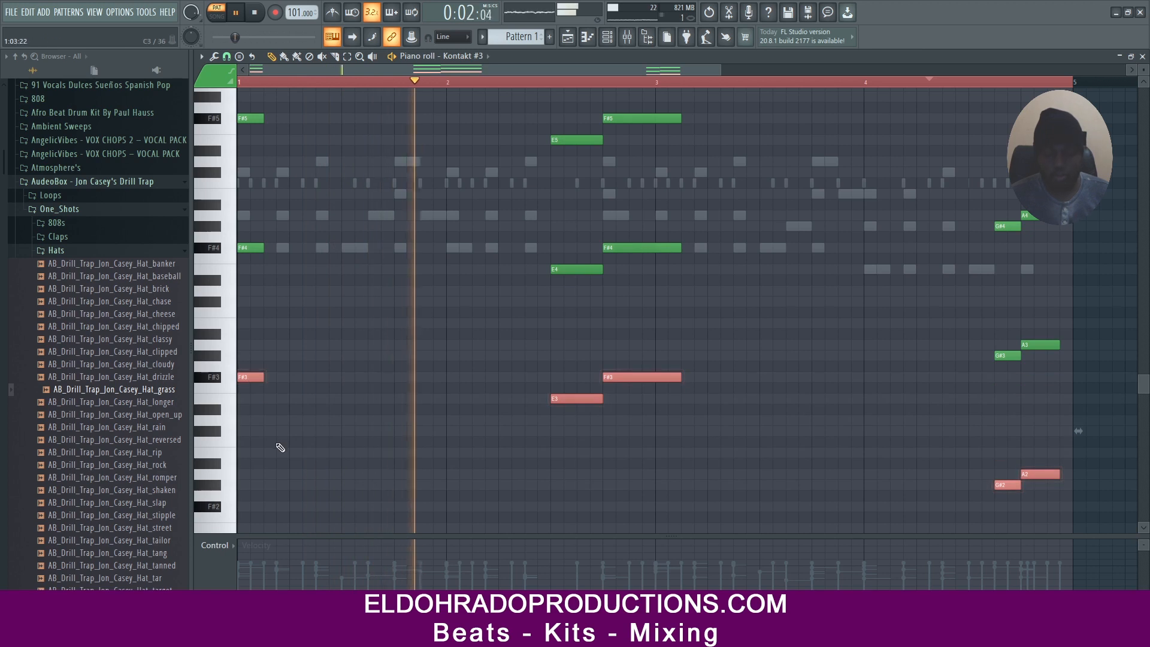
pyautogui.hotkey('ctrl', 'Down')
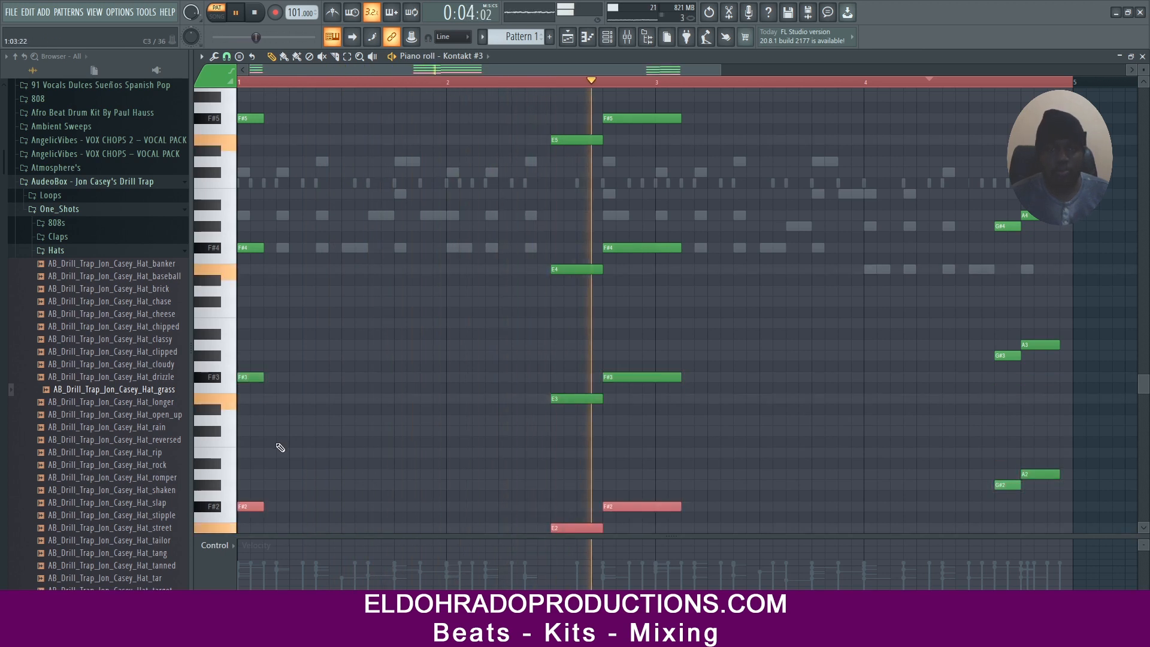
pyautogui.scroll(4, 458, 409)
pyautogui.scroll(1, 459, 409)
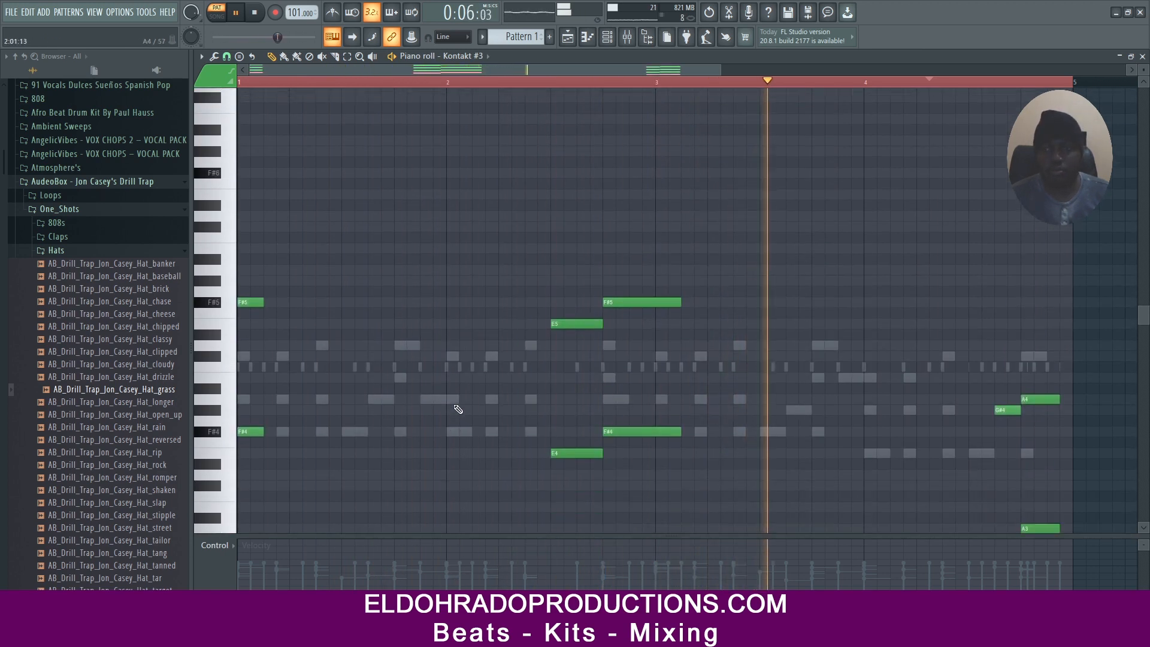
pyautogui.scroll(-1, 459, 411)
pyautogui.press('Escape')
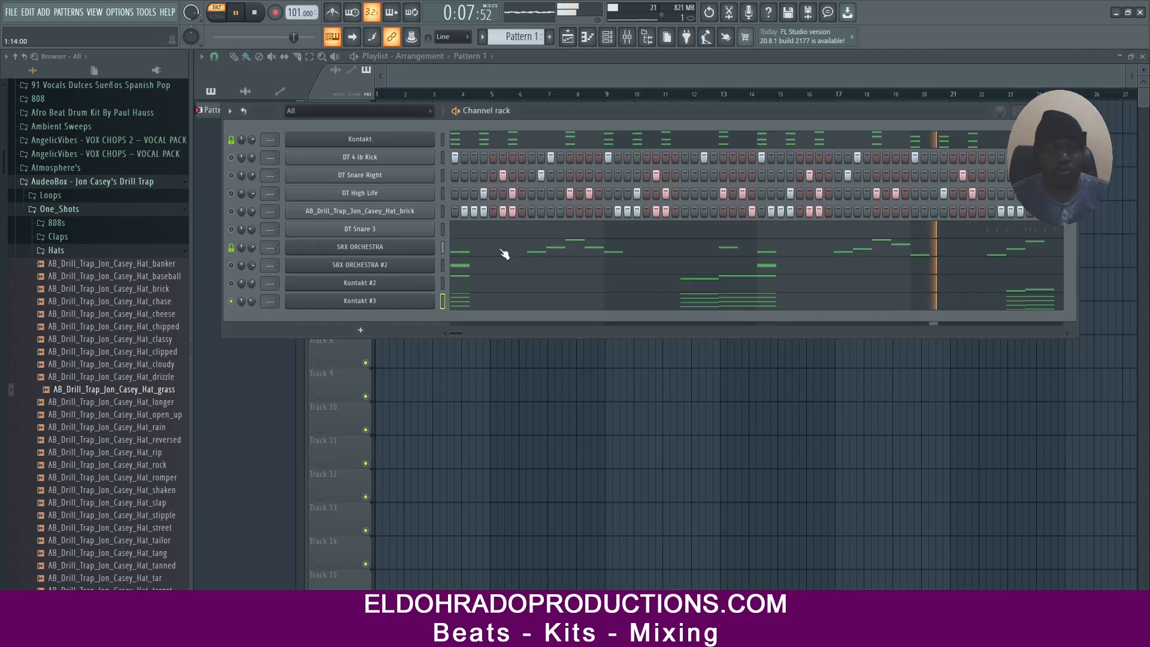
# Step: Rebalance the channel levels by adjusting the SRX ORCHESTRA volume and setting the Kontakt volume to about 73%
pyautogui.rightClick(232, 302)
pyautogui.click(248, 154)
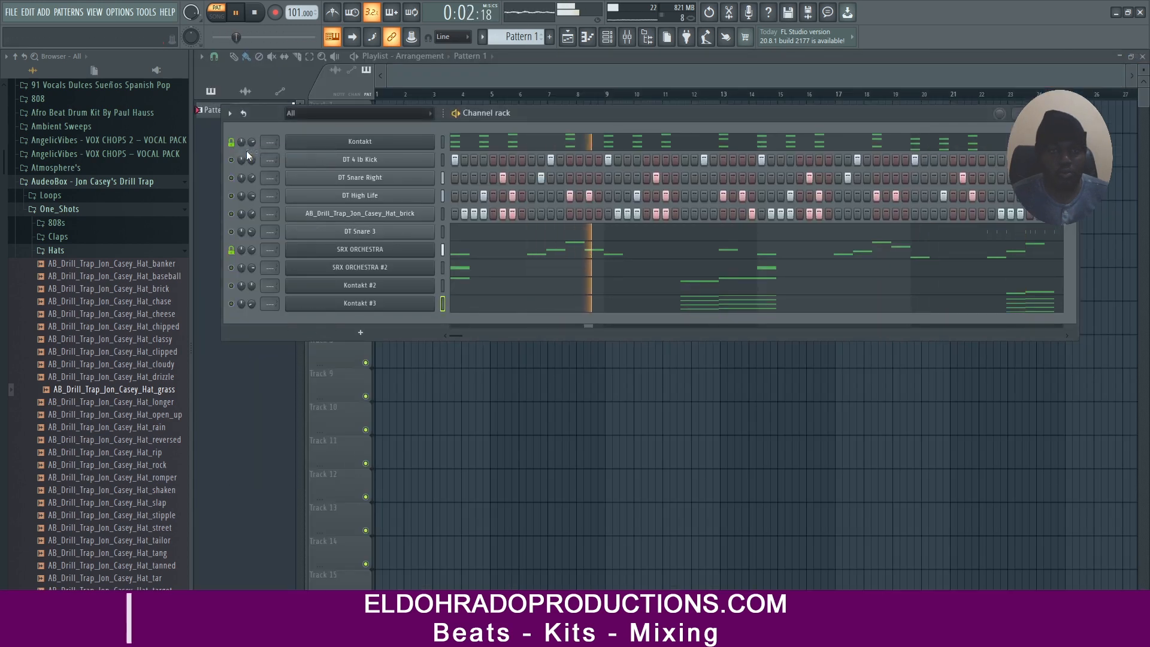
pyautogui.moveTo(252, 249); pyautogui.dragTo(255, 253)
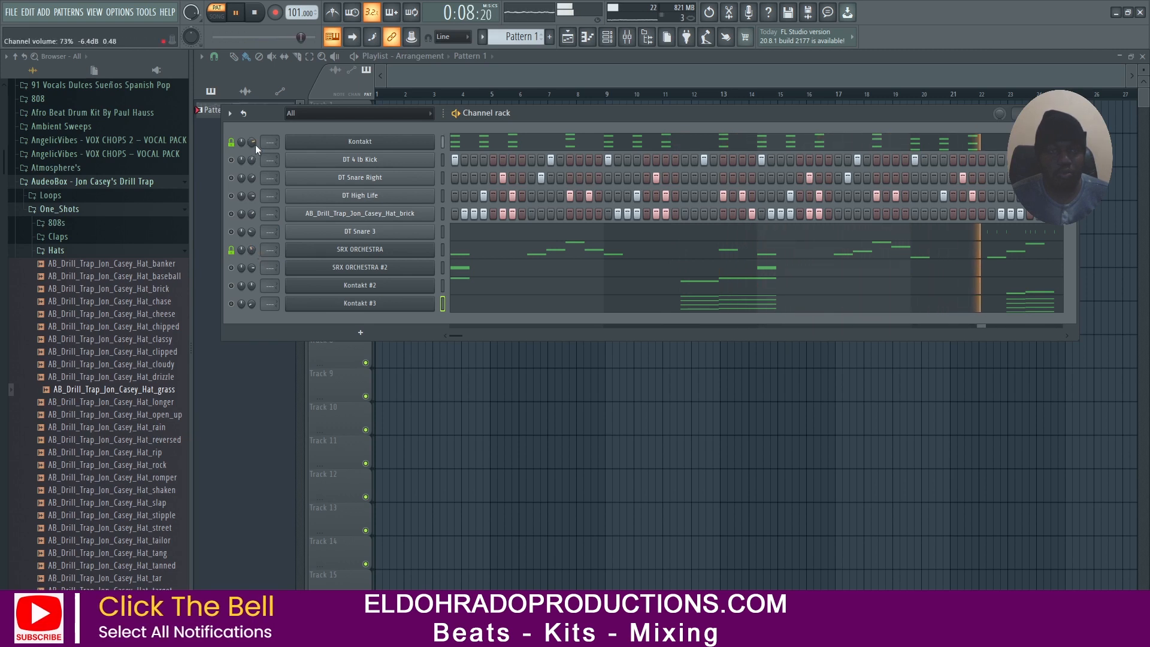
# Step: Add another Kontakt channel and load Cinematic Strings Monster Staccatos.nki from its Quick-Load list
pyautogui.click(360, 333)
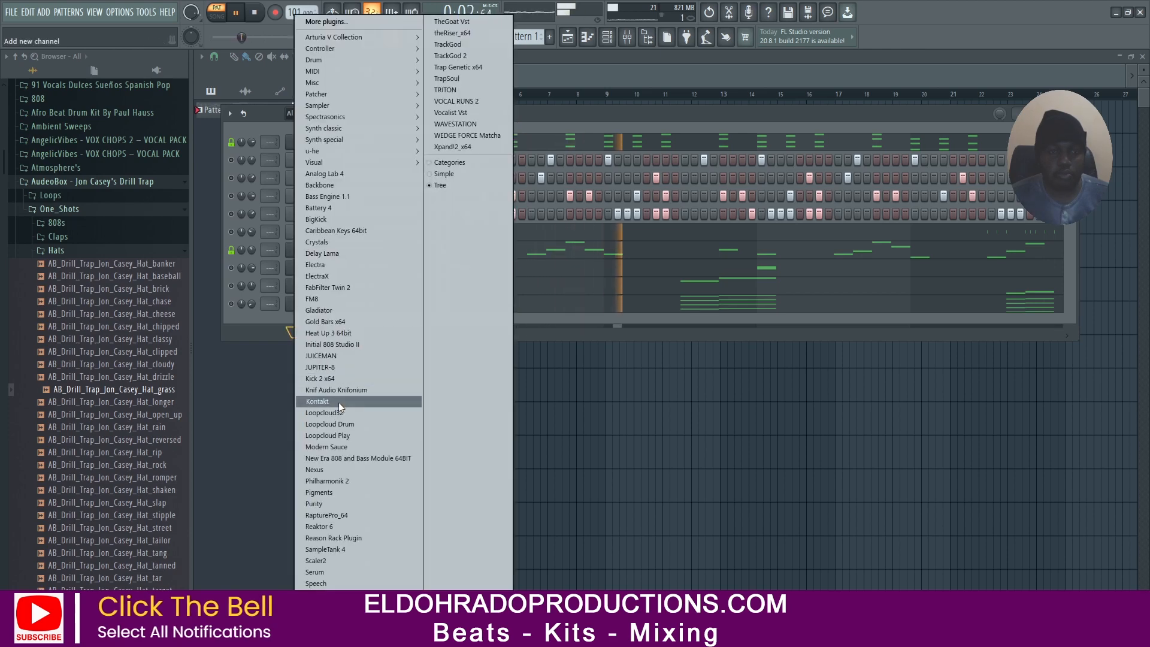
pyautogui.click(339, 402)
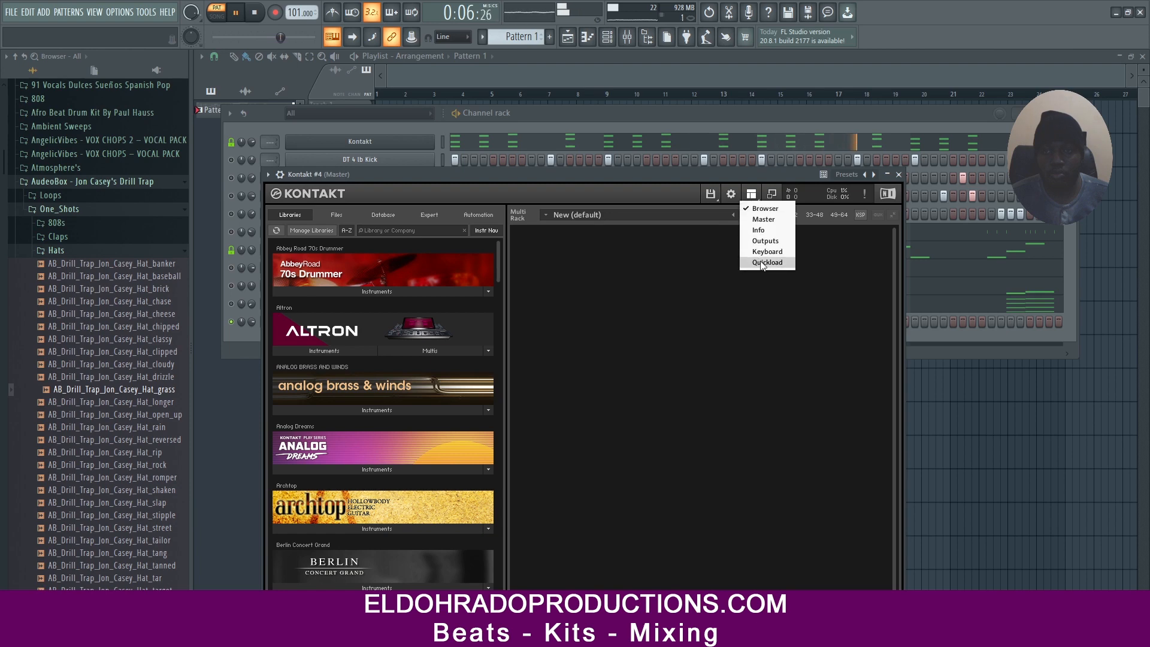
pyautogui.click(767, 262)
pyautogui.click(586, 504)
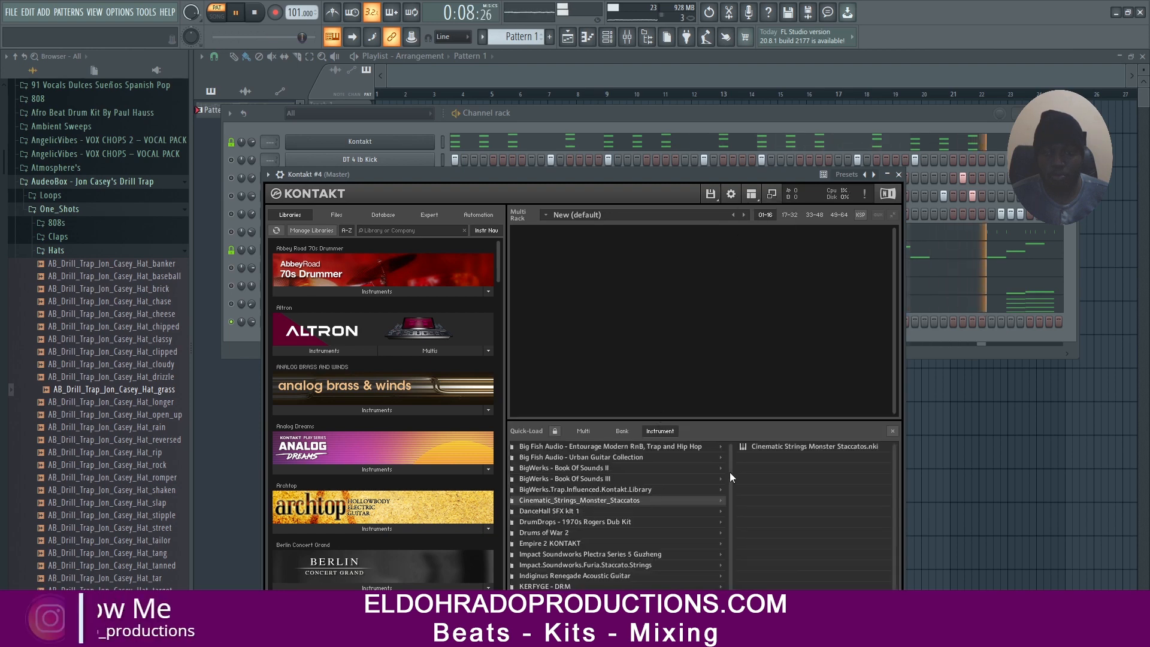
pyautogui.moveTo(805, 447); pyautogui.dragTo(886, 198)
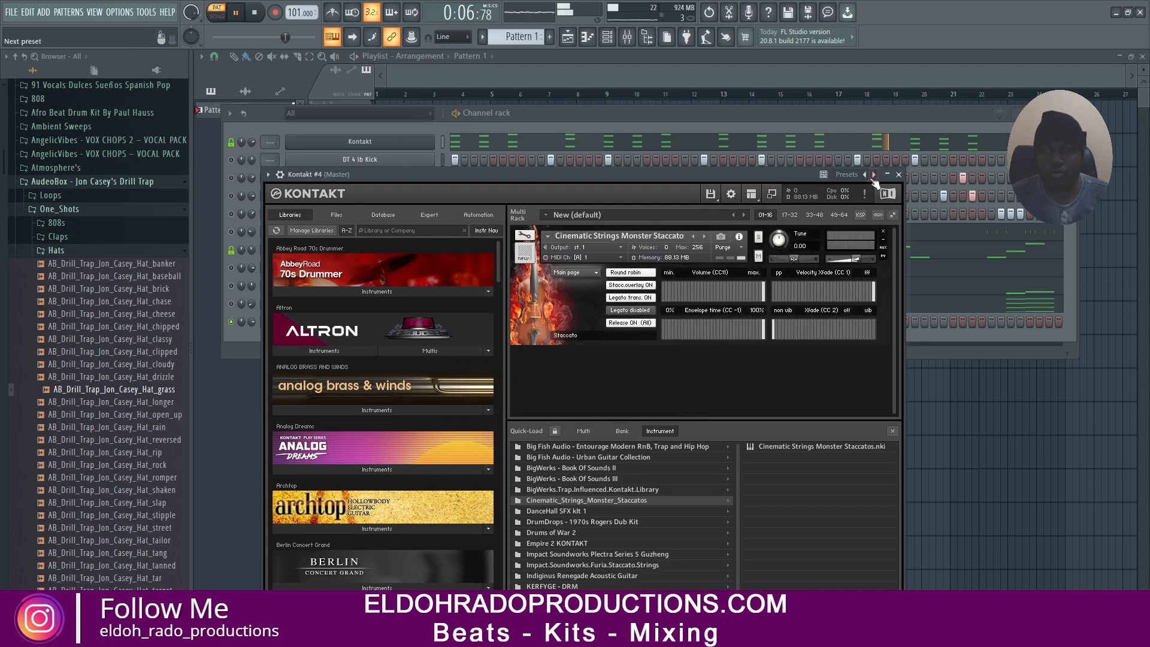
pyautogui.click(898, 175)
# Step: Copy the chord notes of the first Kontakt channel into Kontakt #4 and adjust the new channel's volume
pyautogui.rightClick(437, 139)
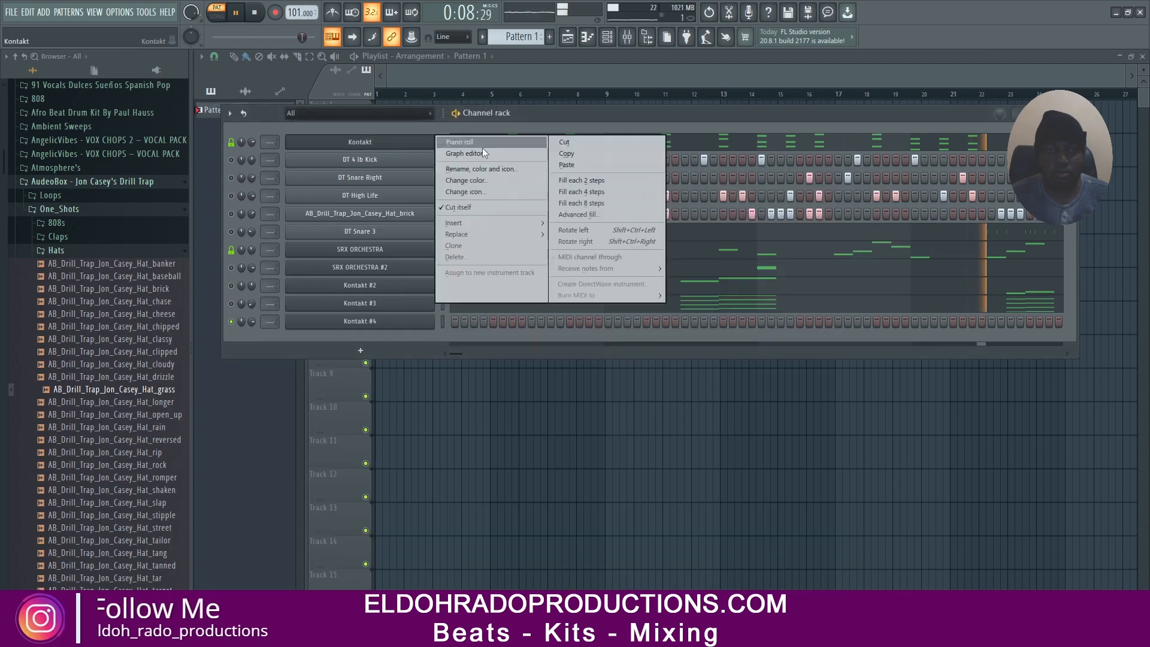
pyautogui.click(568, 153)
pyautogui.rightClick(436, 318)
pyautogui.click(567, 344)
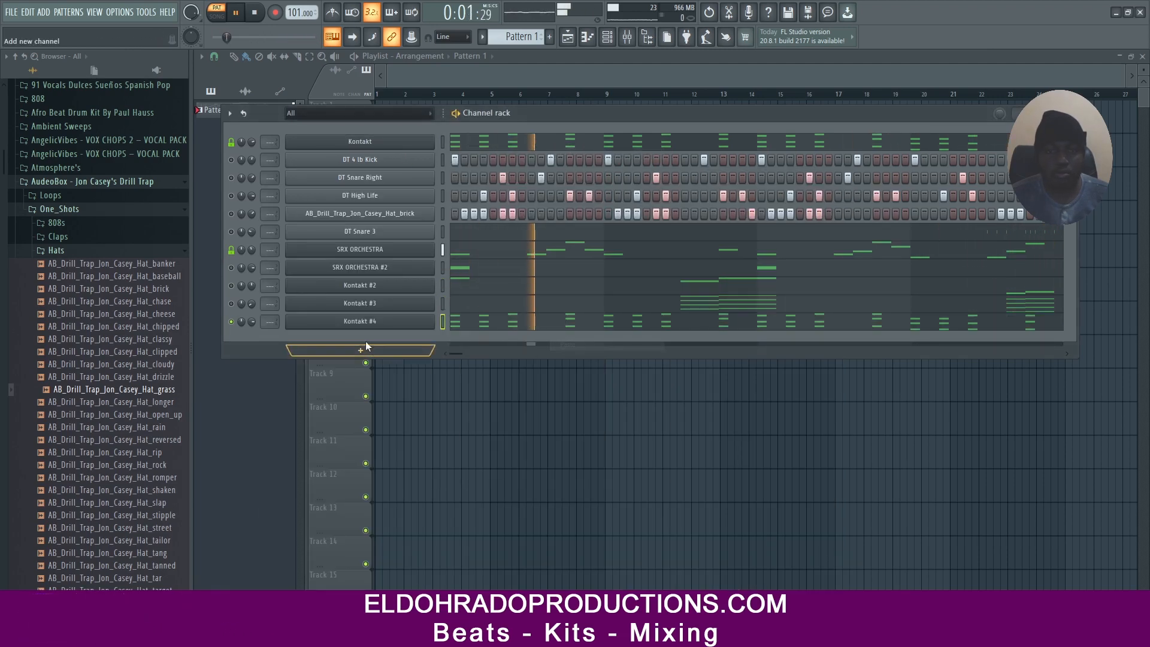
pyautogui.moveTo(252, 322); pyautogui.dragTo(252, 323)
# Step: Transpose all Kontakt #4 notes up one octave and set the channel's volume to about 61%
pyautogui.rightClick(365, 322)
pyautogui.click(454, 324)
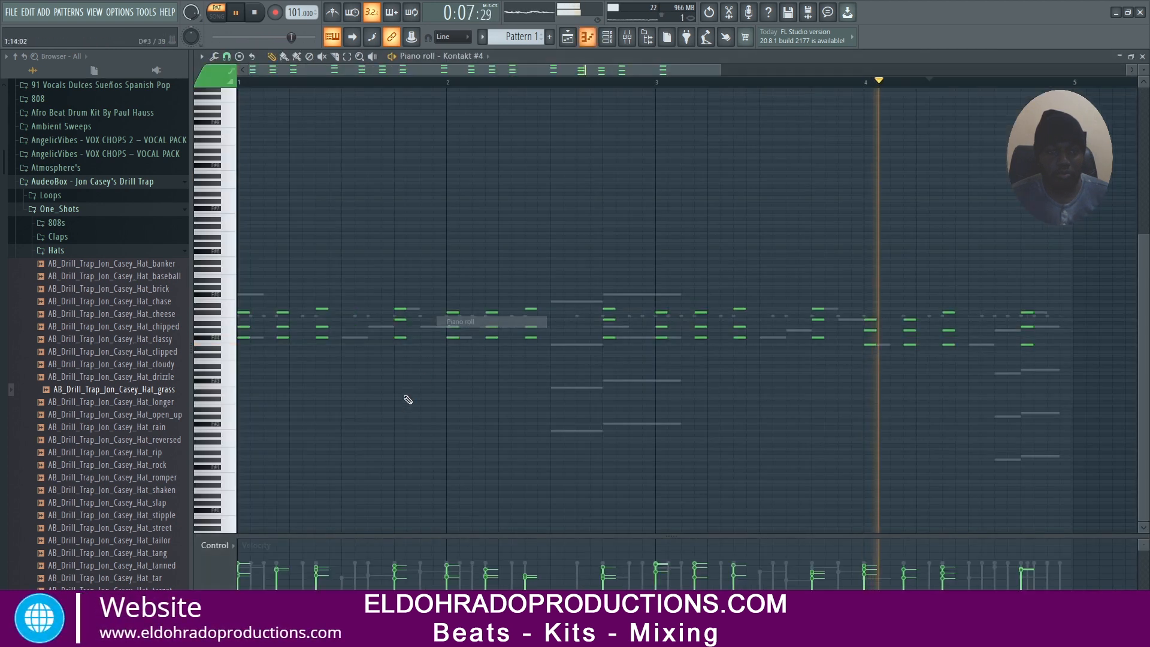
pyautogui.hotkey('ctrl', 'a')
pyautogui.hotkey('ctrl', 'Up')
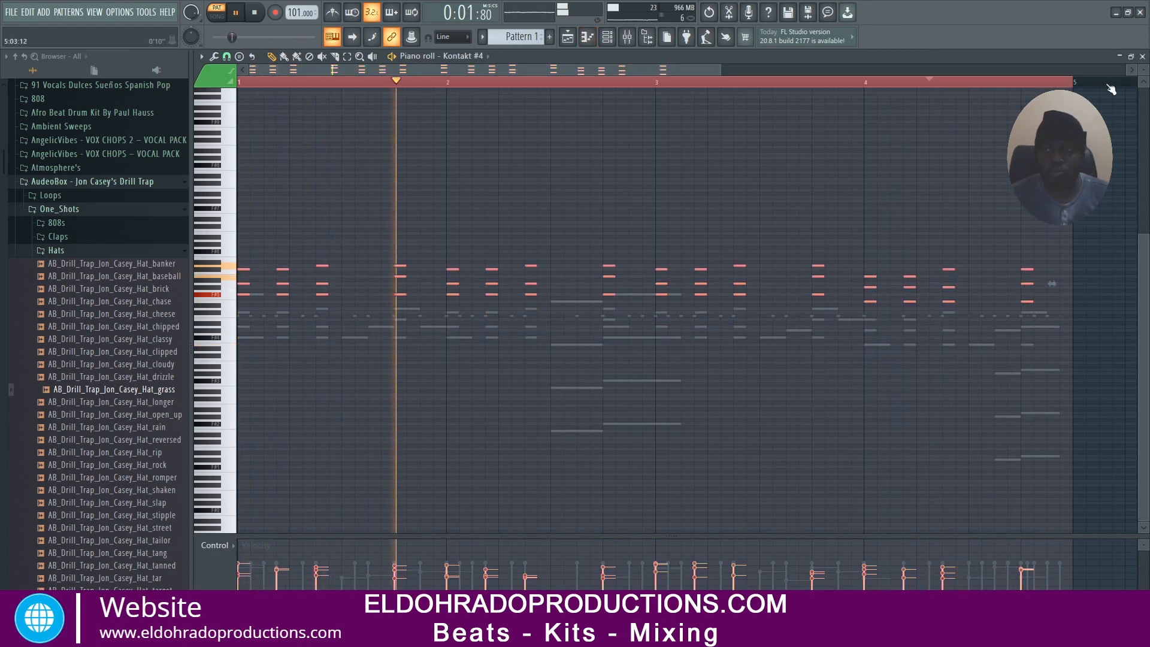
pyautogui.click(1141, 56)
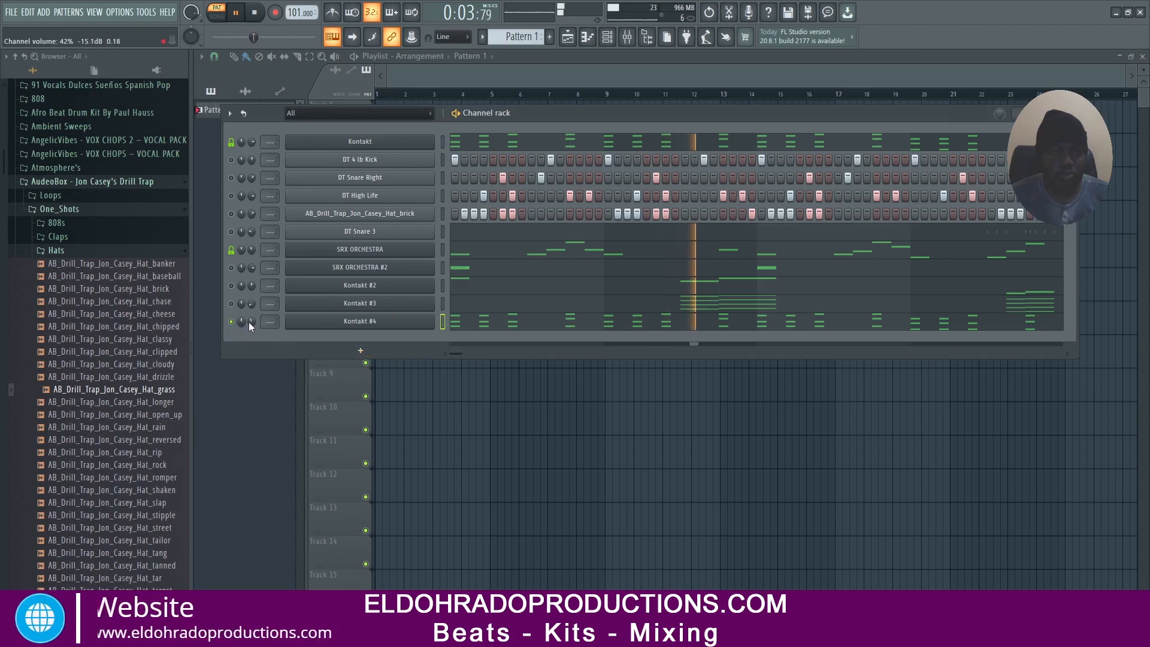
pyautogui.moveTo(249, 321); pyautogui.dragTo(249, 333)
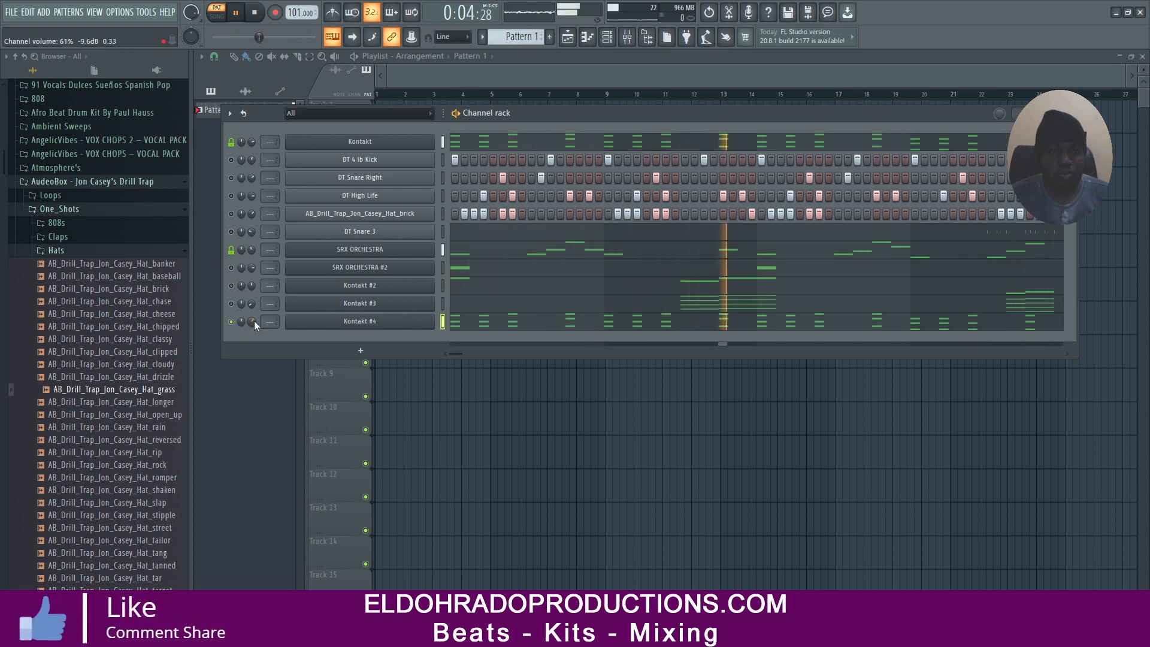
# Step: Add a Trilian bass channel with the Clicky JP-8 Triangle patch and solo it
pyautogui.click(361, 349)
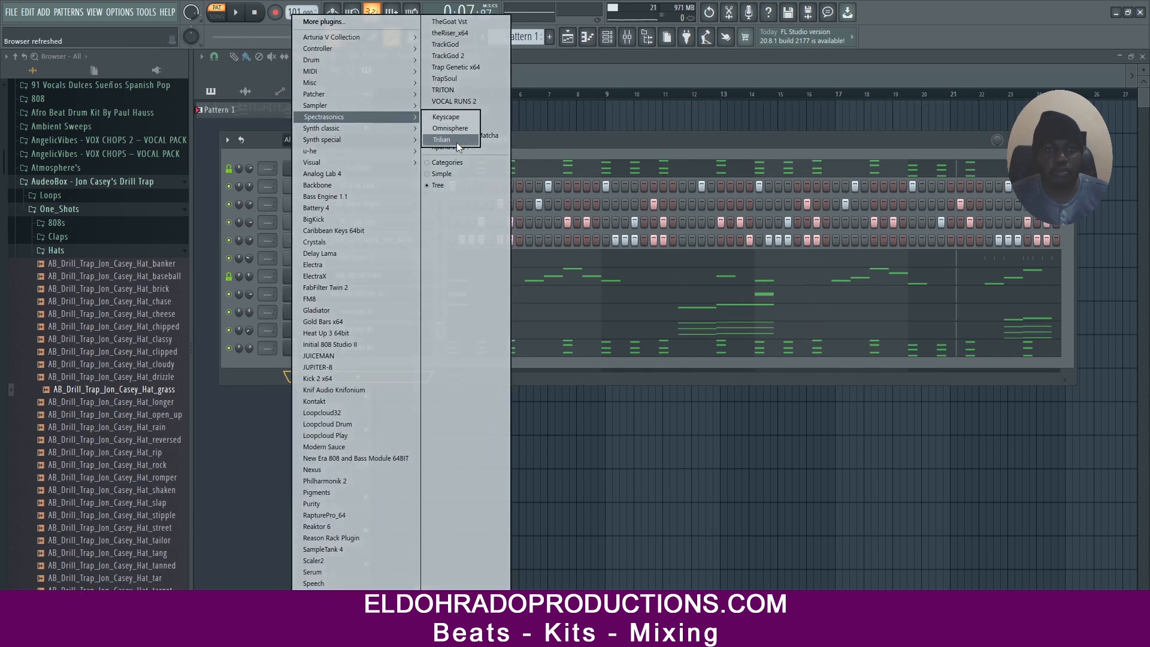
pyautogui.click(446, 139)
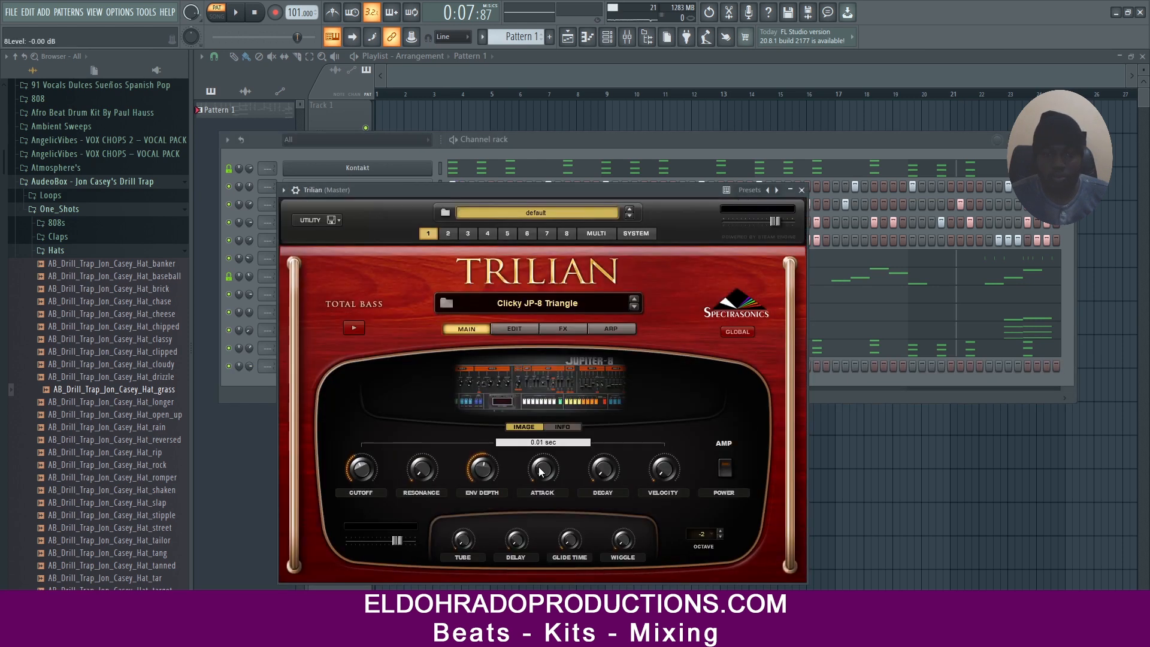
pyautogui.click(801, 190)
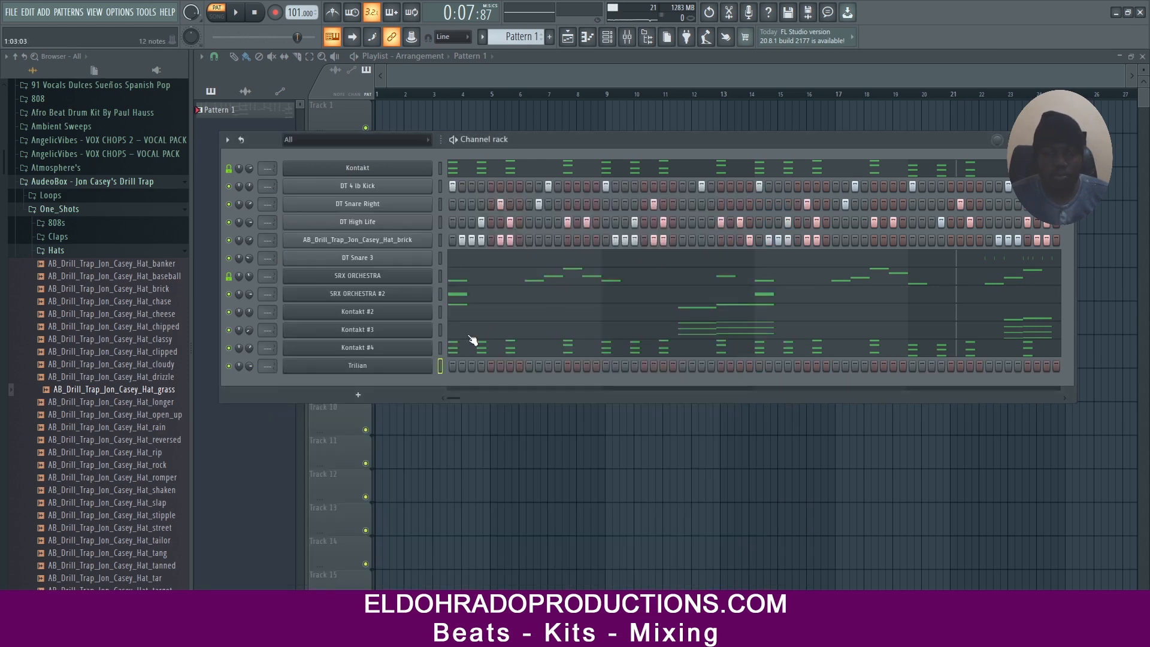
pyautogui.rightClick(229, 367)
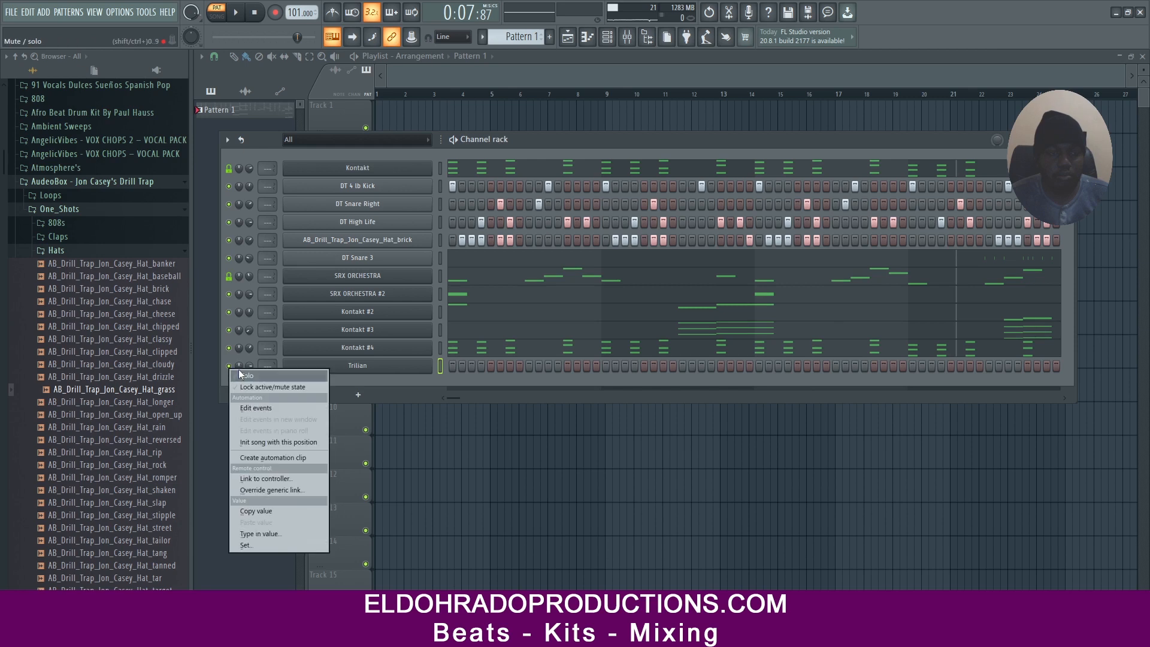
pyautogui.click(240, 373)
# Step: Draw Trilian bass notes: F#4 at steps 1 and 11 of bar 1, E4 at step 11 of bar 2, and F#4 opening bars 2 and 3
pyautogui.press('space')
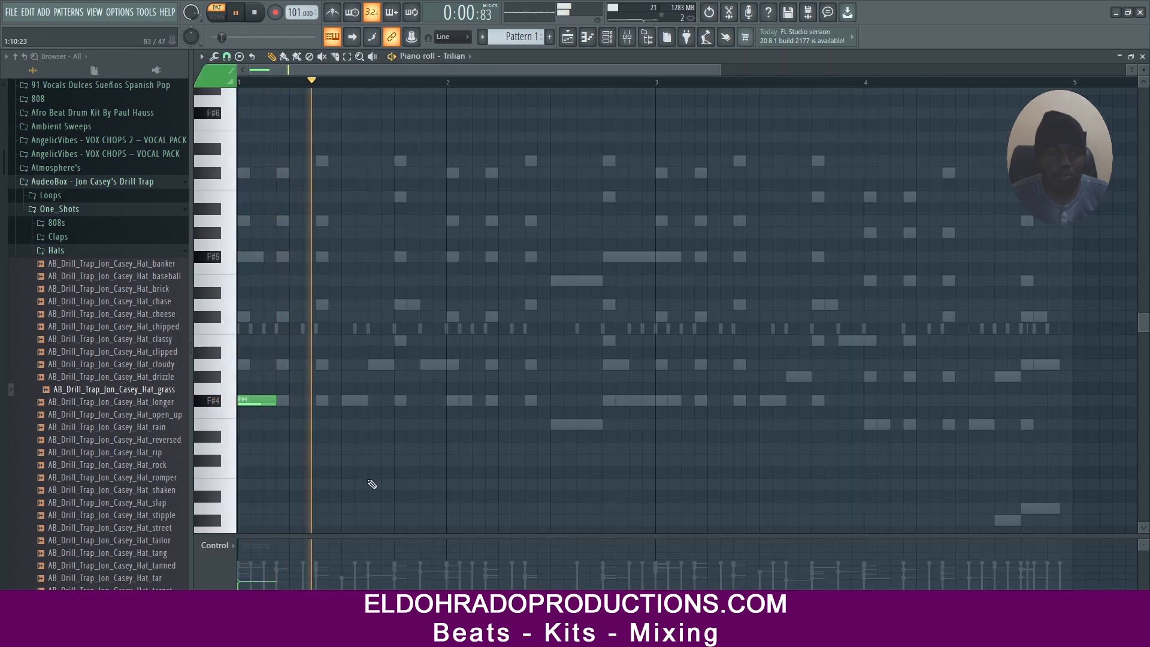
pyautogui.press('space')
pyautogui.click(371, 400)
pyautogui.press('space')
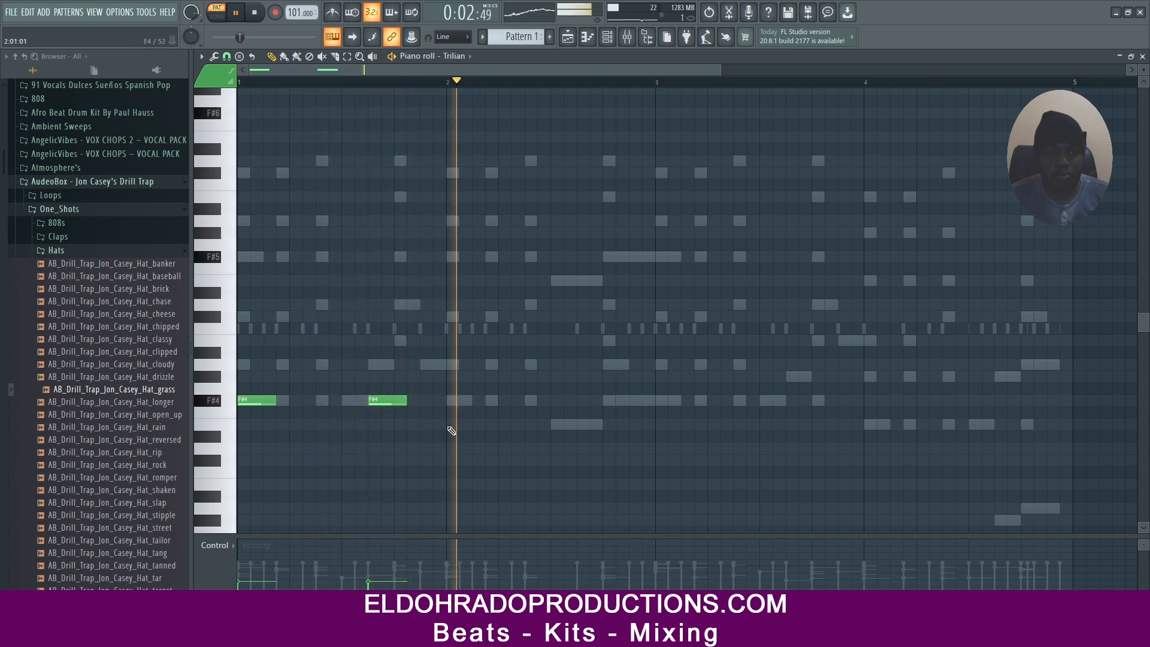
pyautogui.click(454, 400)
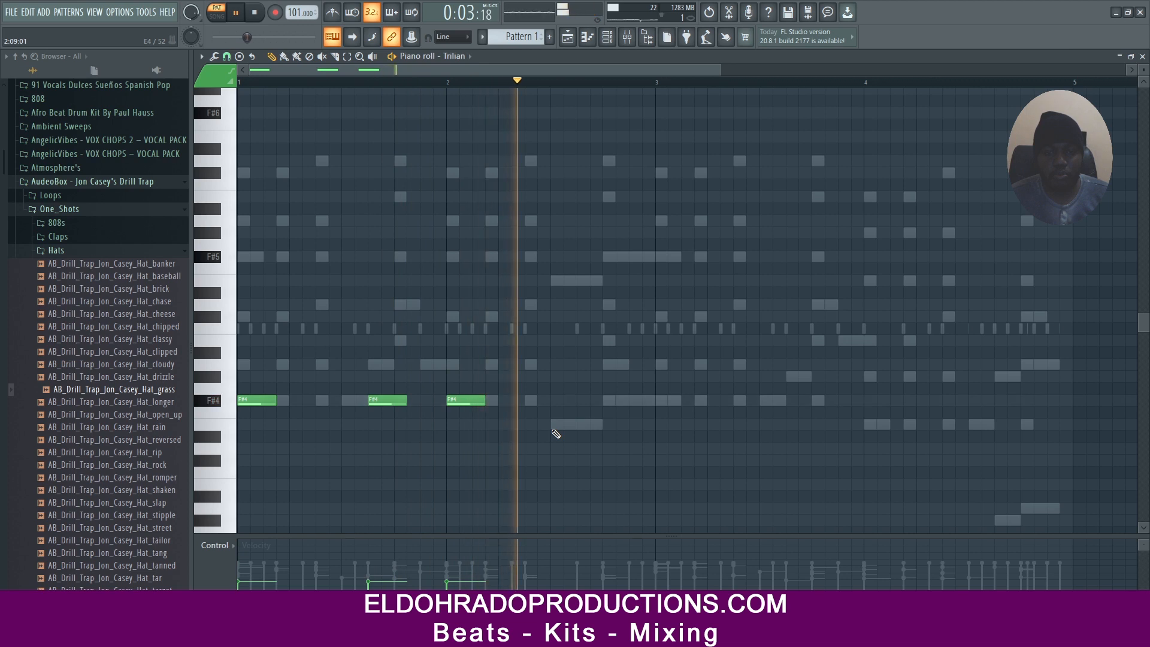
pyautogui.click(579, 426)
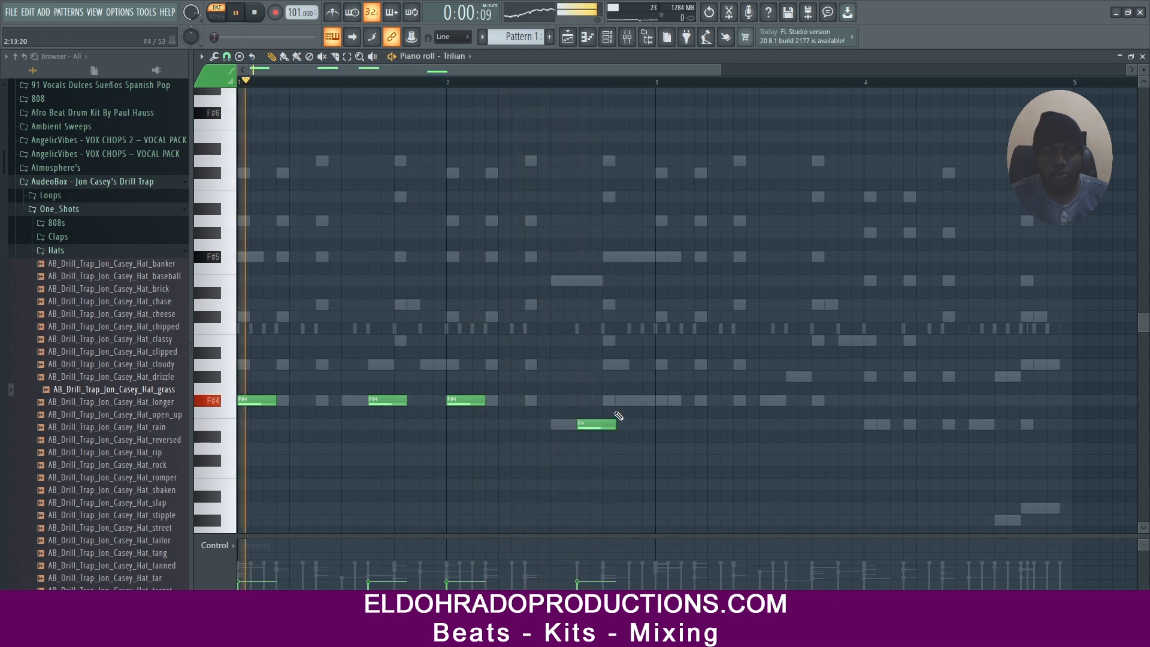
pyautogui.click(658, 403)
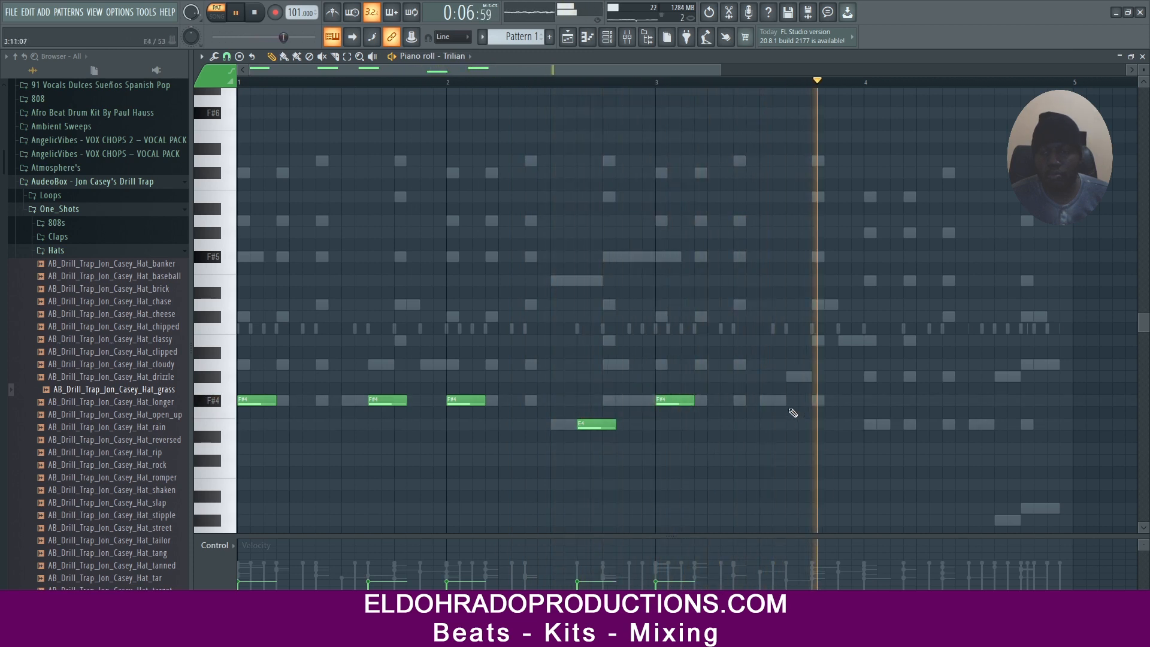
# Step: Continue the Trilian bass line with F#4 at step 11 of bar 3 and E4 at steps 1 and 11 of bar 4
pyautogui.press('space')
pyautogui.scroll(-4, 929, 426)
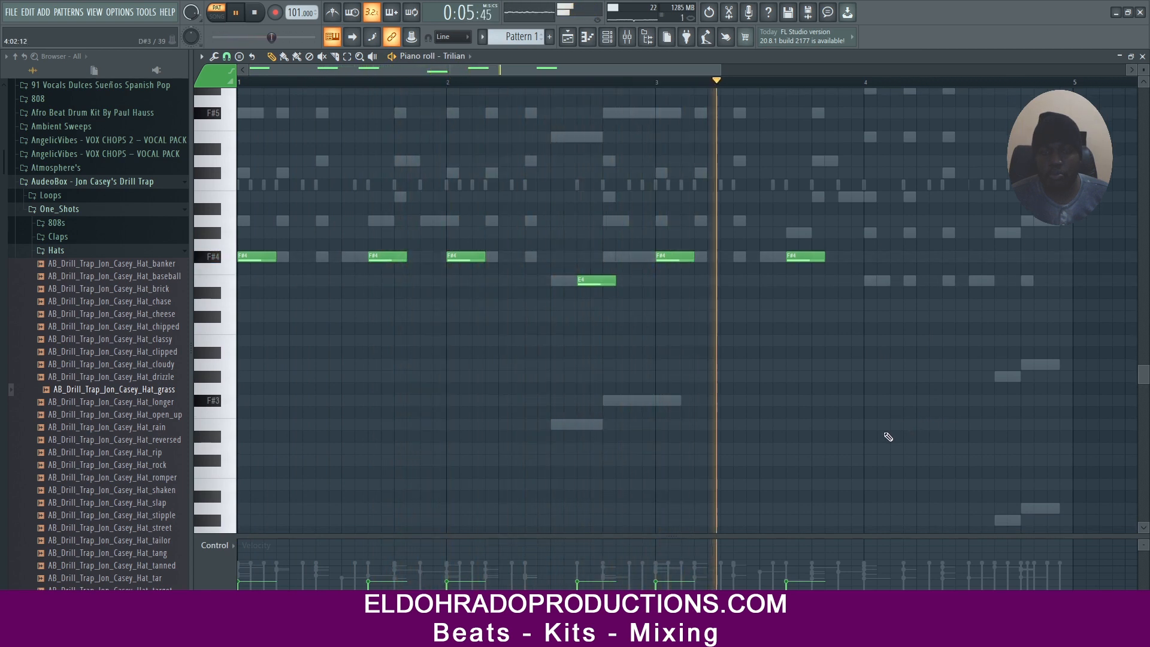
pyautogui.click(874, 280)
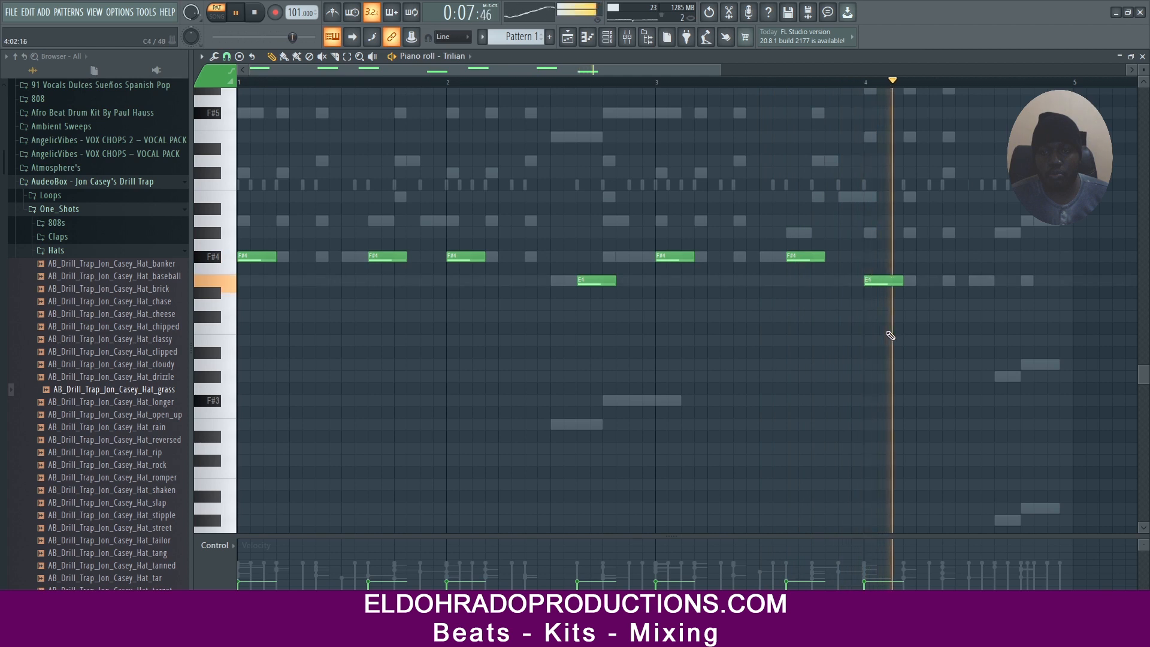
pyautogui.click(988, 280)
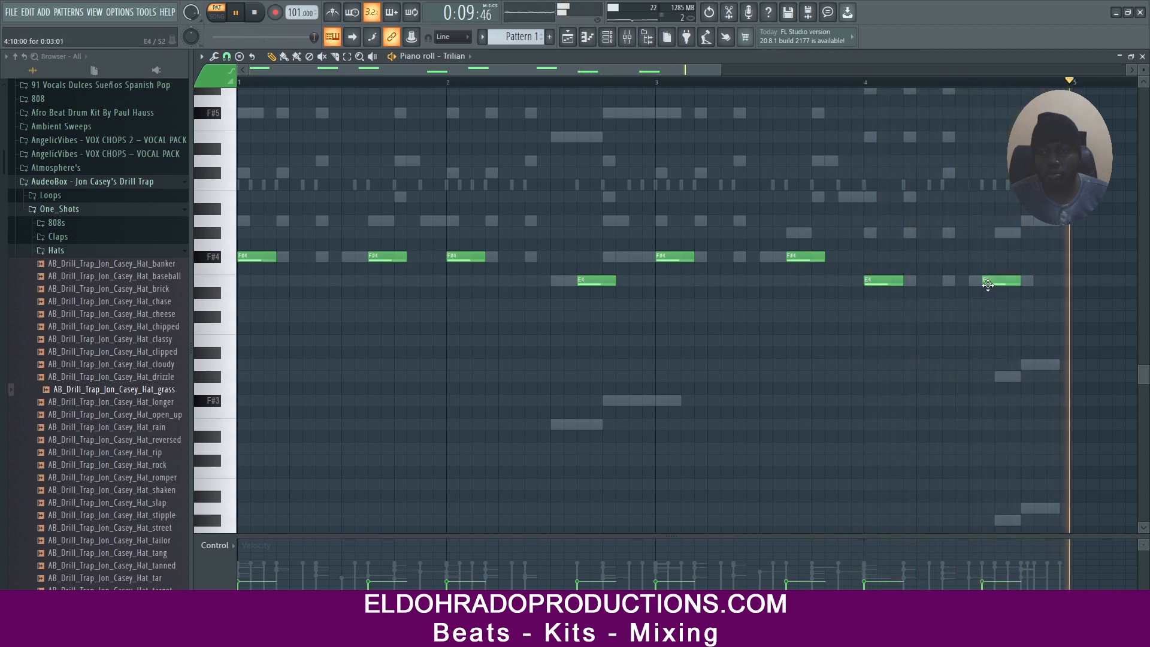
pyautogui.moveTo(989, 285); pyautogui.dragTo(1001, 285)
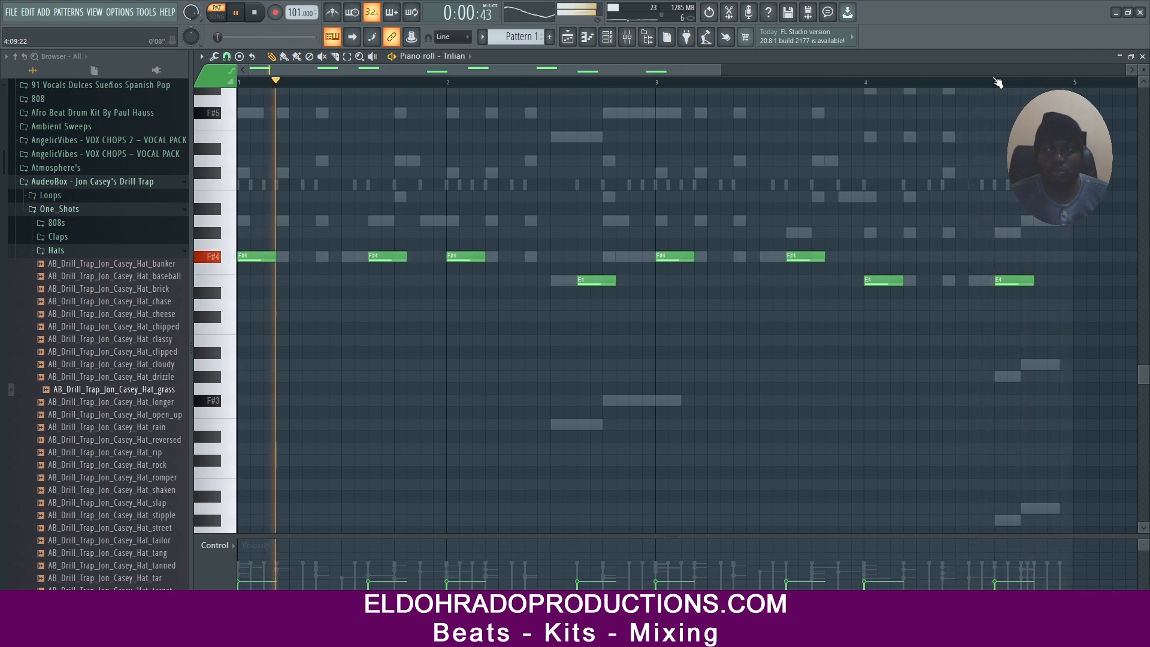
# Step: Leave the Trilian note editor and unsolo the Trilian channel so every channel plays
pyautogui.click(1143, 57)
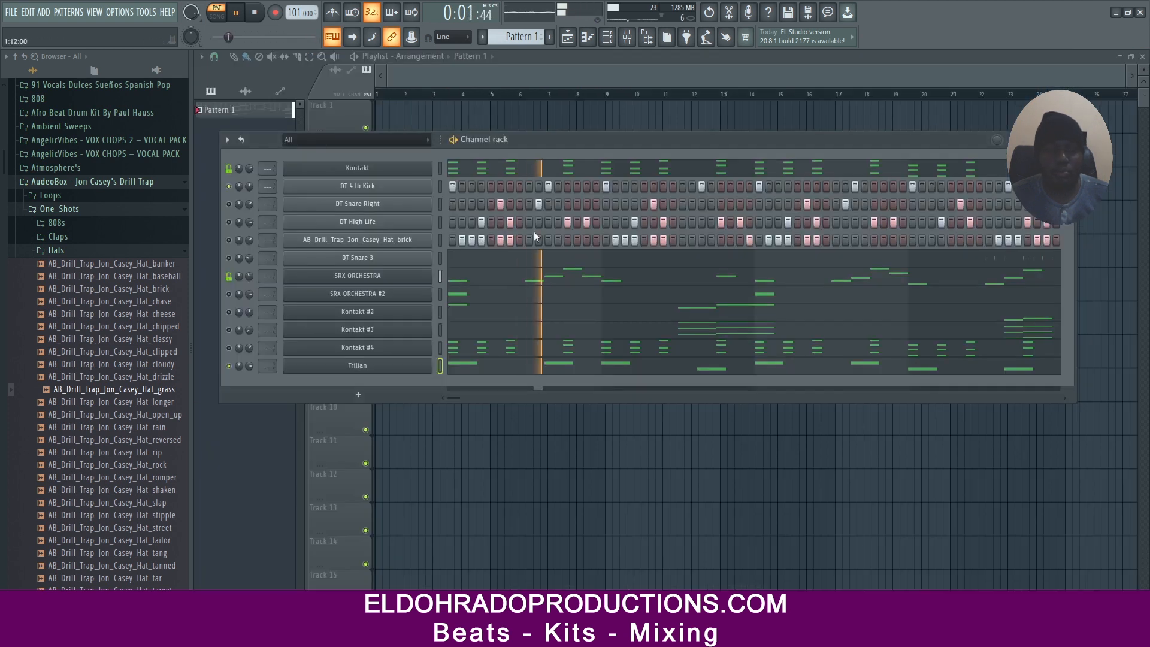
pyautogui.rightClick(230, 366)
pyautogui.click(232, 371)
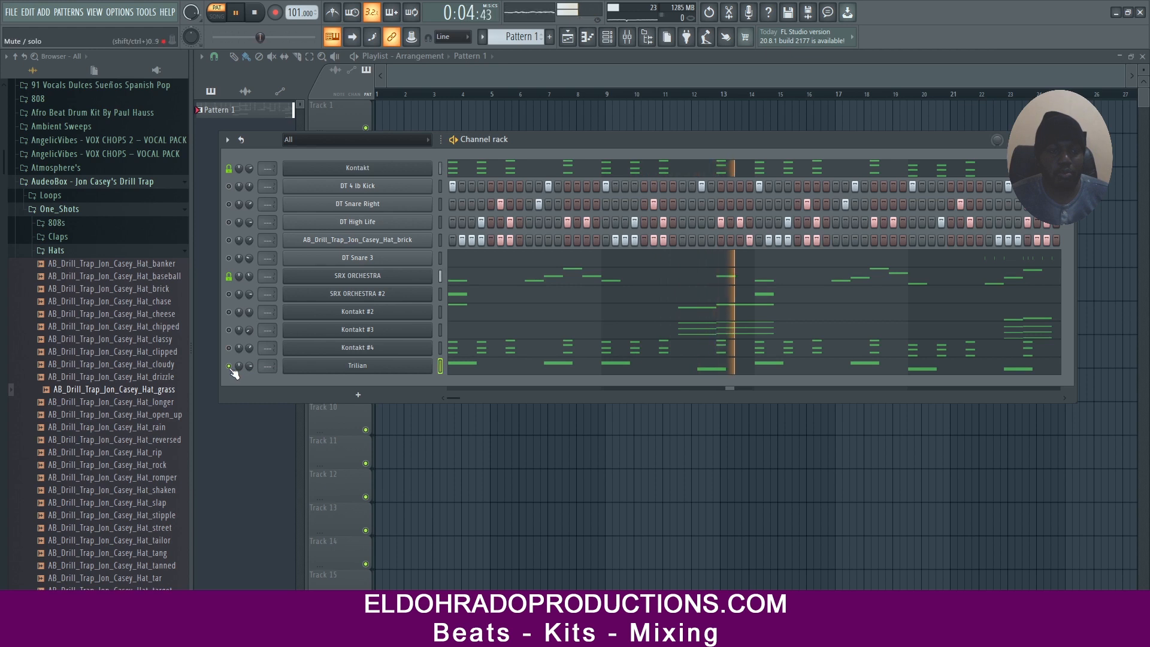
# Step: Add an Xpand!2_x64 channel and load the Simplicity+ patch from the Soft Pads category into part A
pyautogui.click(358, 395)
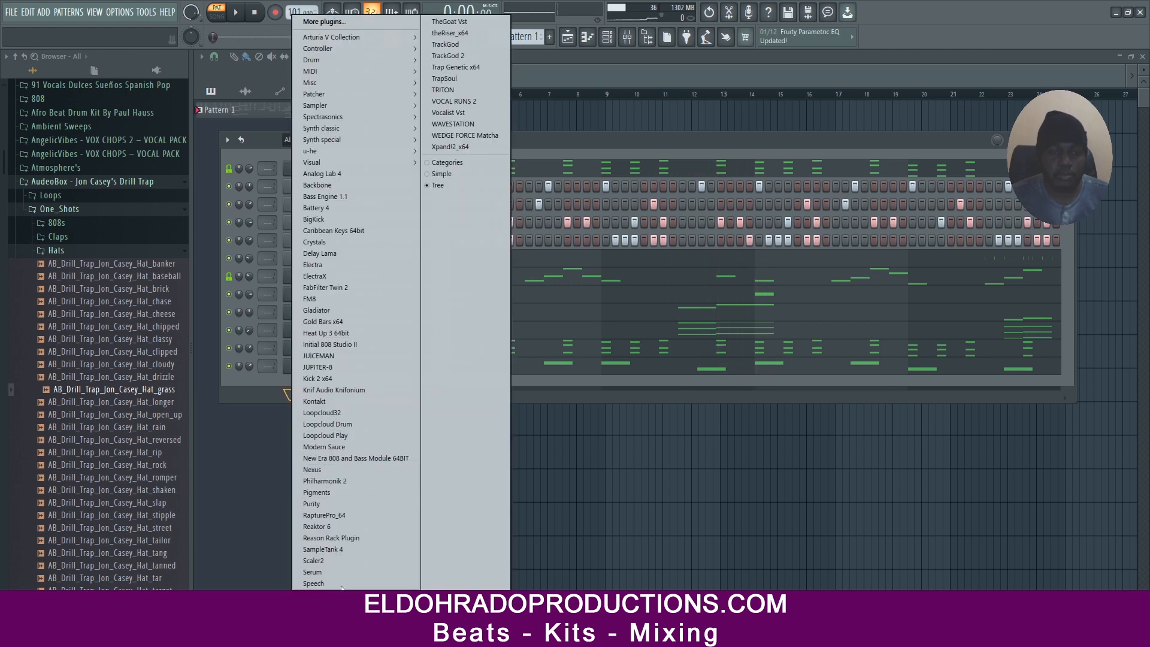
pyautogui.click(454, 145)
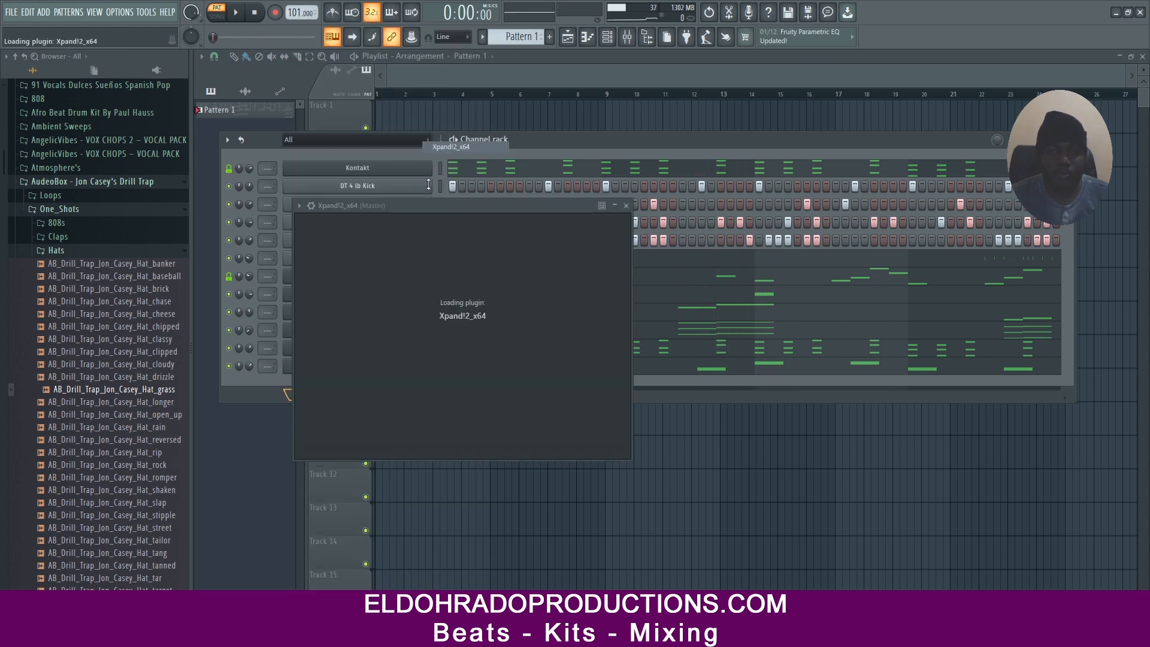
pyautogui.click(411, 303)
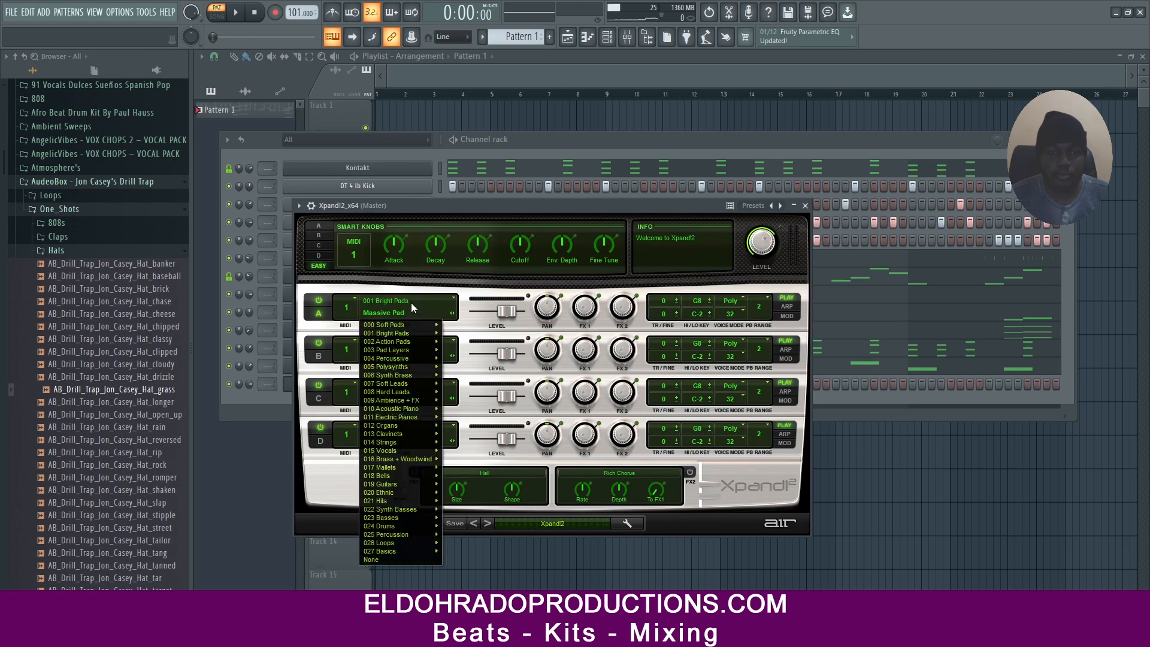
pyautogui.moveTo(410, 333)
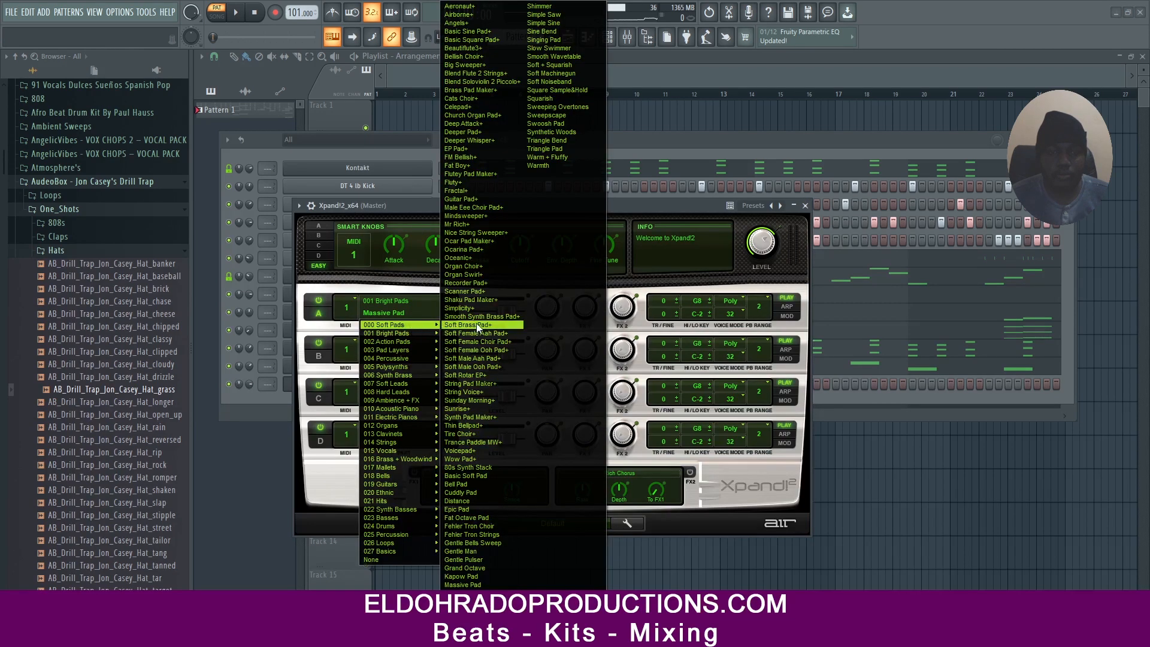
pyautogui.click(495, 309)
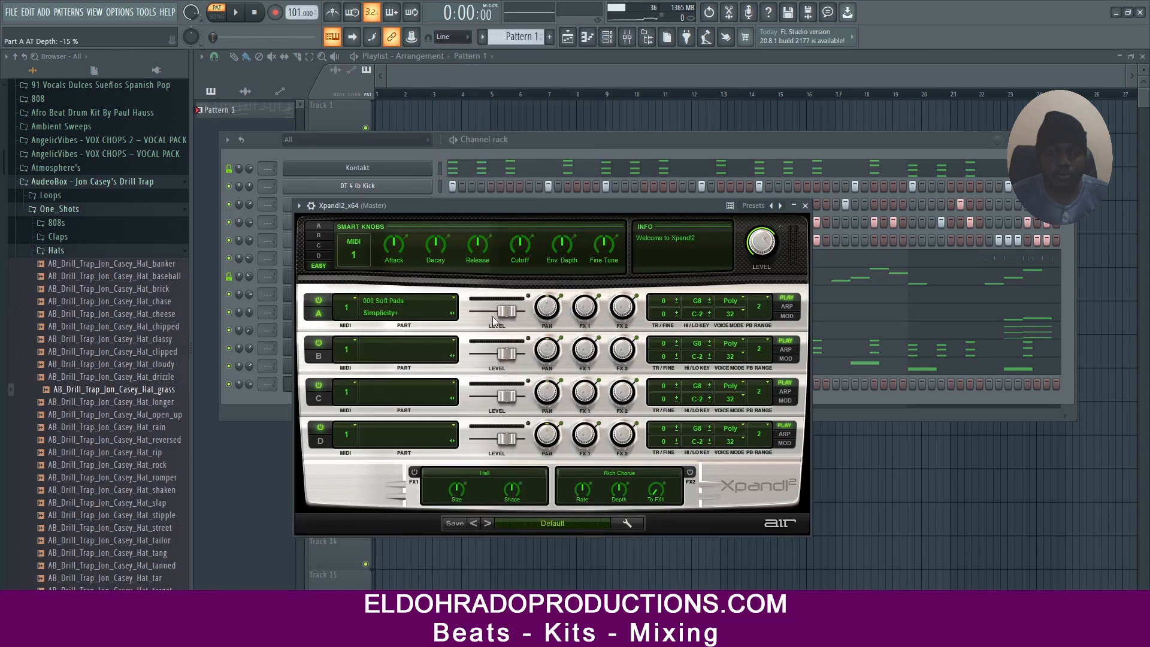
# Step: Draw Xpand!2 pad notes F#4 opening bars 1 and 3 and E4 halfway through bar 4, each shortened to six steps
pyautogui.click(770, 139)
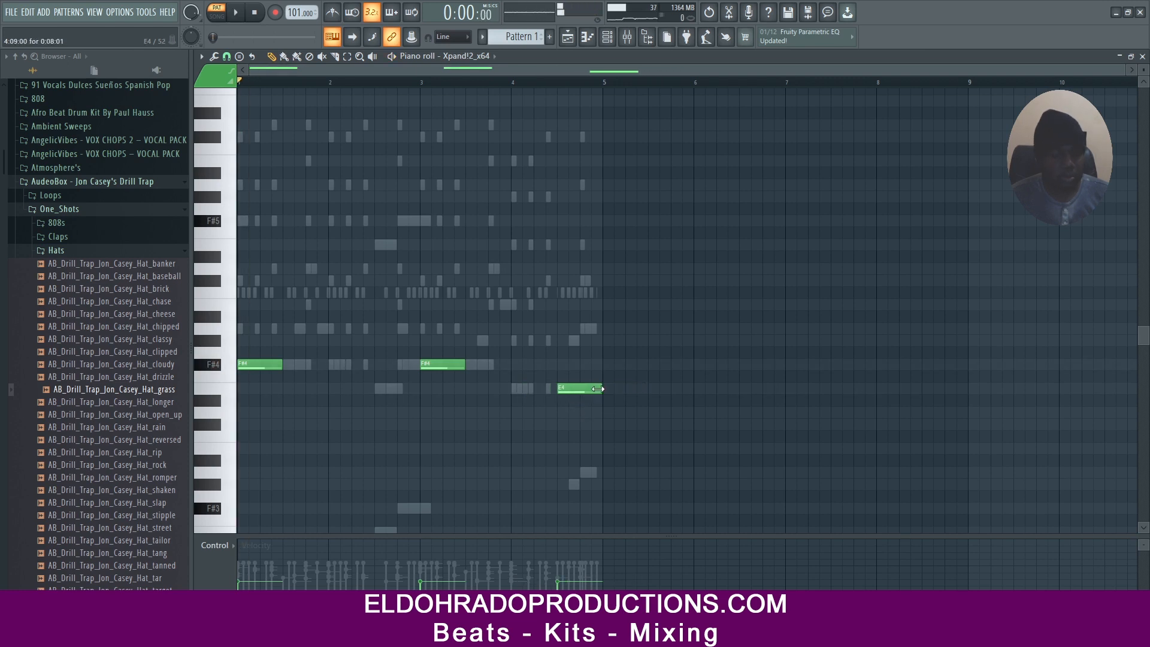
pyautogui.hotkey('ctrl', 'a')
pyautogui.press('space')
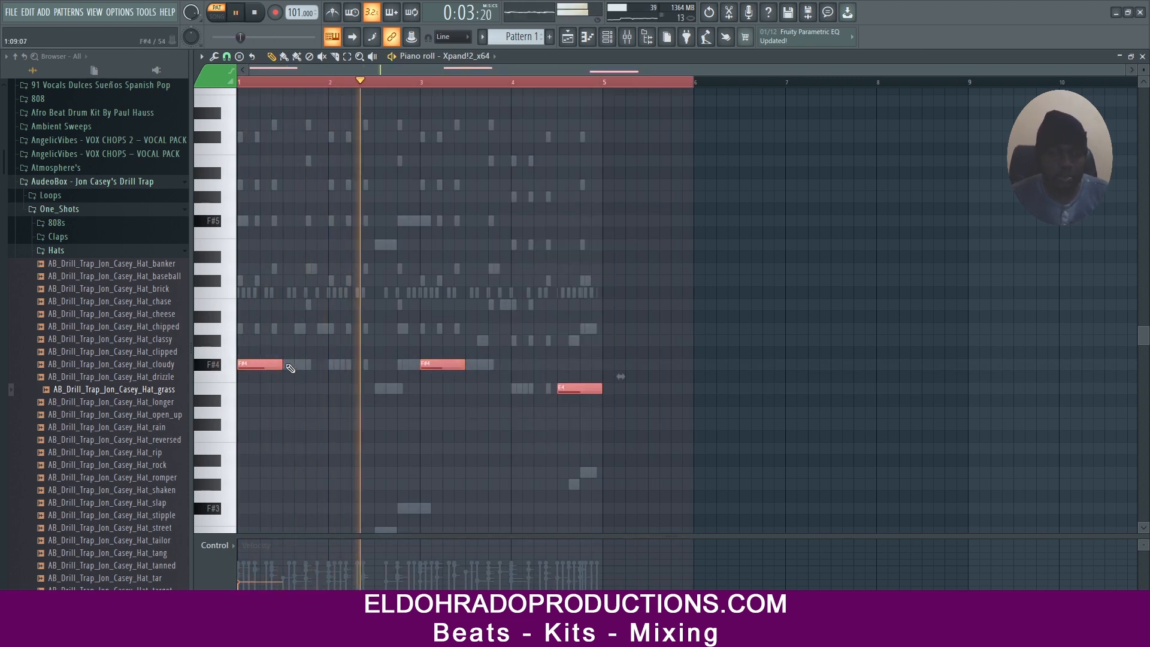
pyautogui.moveTo(280, 365); pyautogui.dragTo(269, 364)
pyautogui.press('F7')
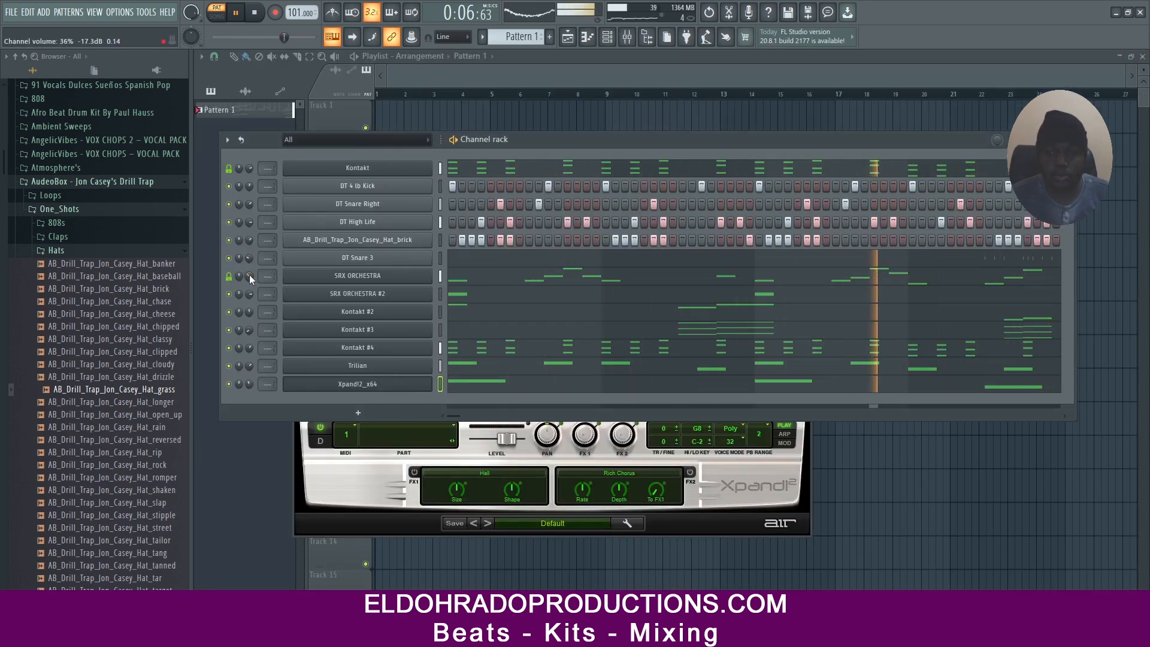
# Step: Duplicate the SRX ORCHESTRA melody one octave higher
pyautogui.press('F7')
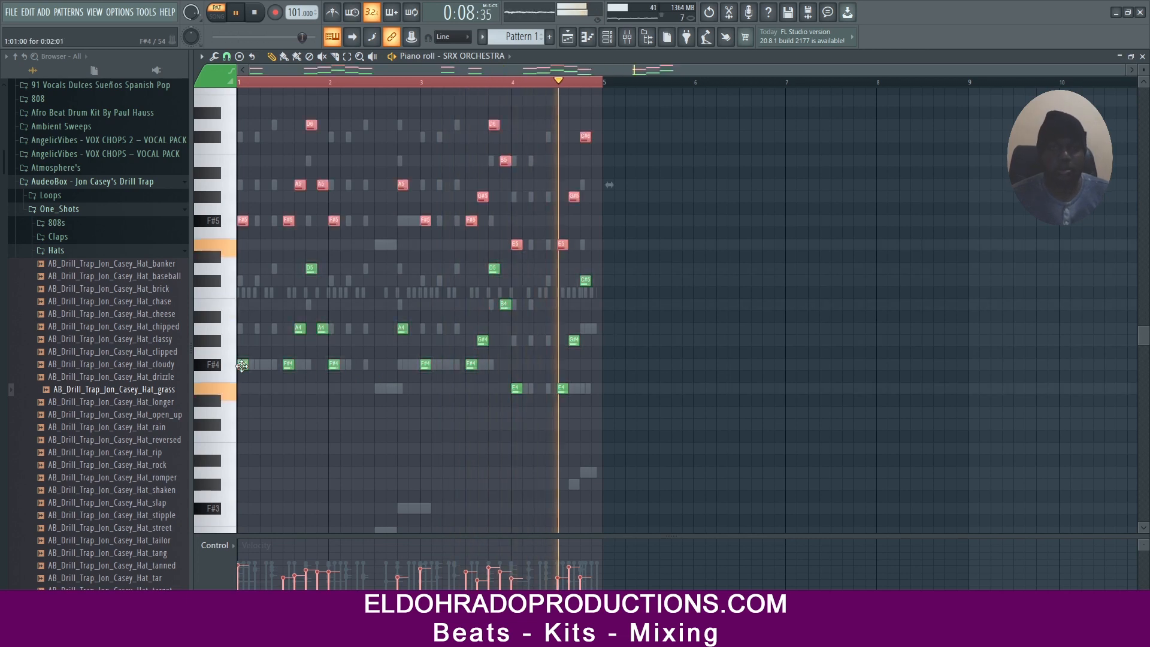
pyautogui.click(1142, 56)
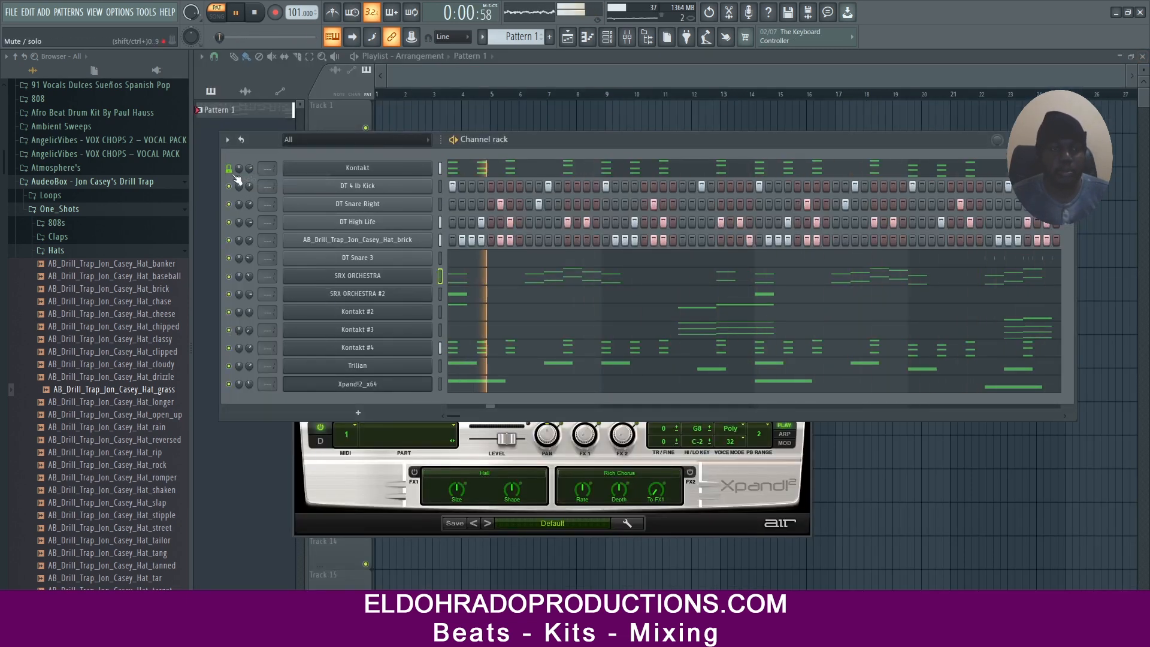
# Step: Route the 13 channels to their own mixer tracks, numbered 1 to 13
pyautogui.click(627, 37)
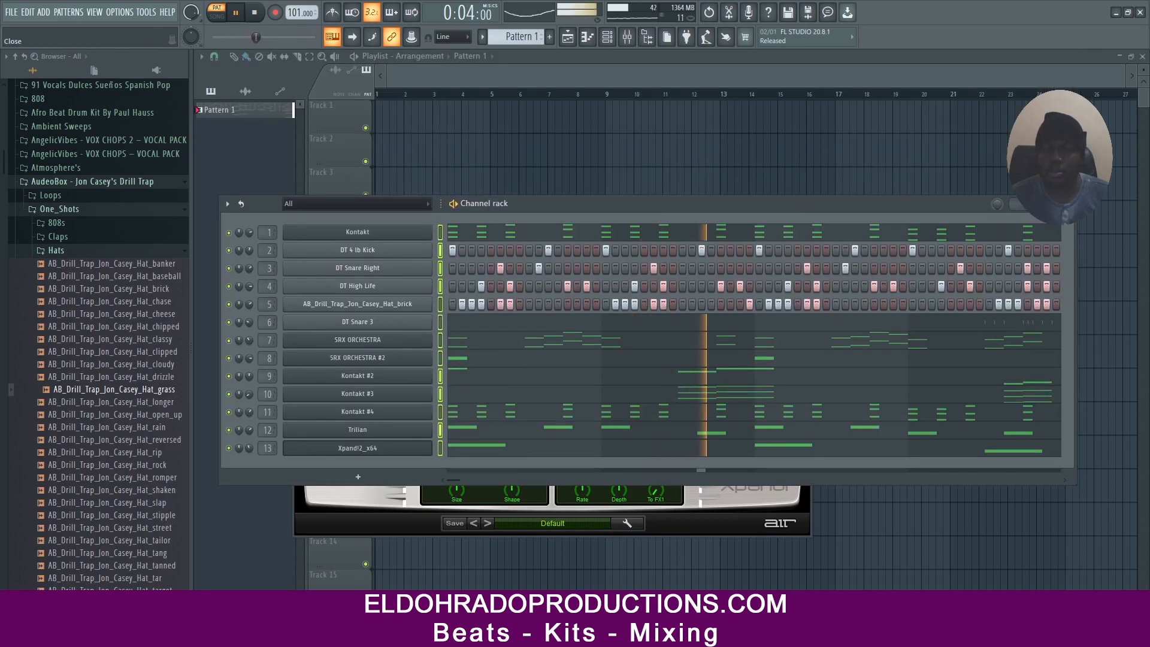
pyautogui.click(627, 37)
pyautogui.click(628, 38)
# Step: Split Pattern 1 by channel, place the resulting patterns on separate playlist tracks from bar 1, and switch playback to song mode
pyautogui.click(482, 37)
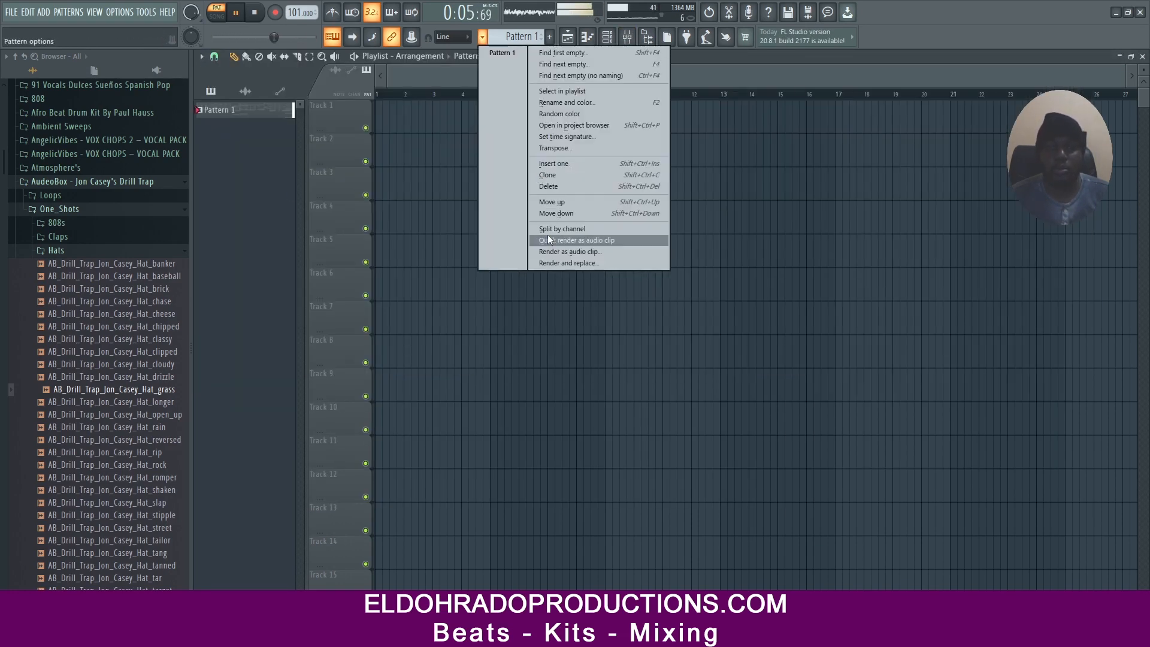
pyautogui.click(561, 228)
pyautogui.moveTo(248, 357); pyautogui.dragTo(383, 115)
pyautogui.click(217, 13)
pyautogui.scroll(-2, 449, 312)
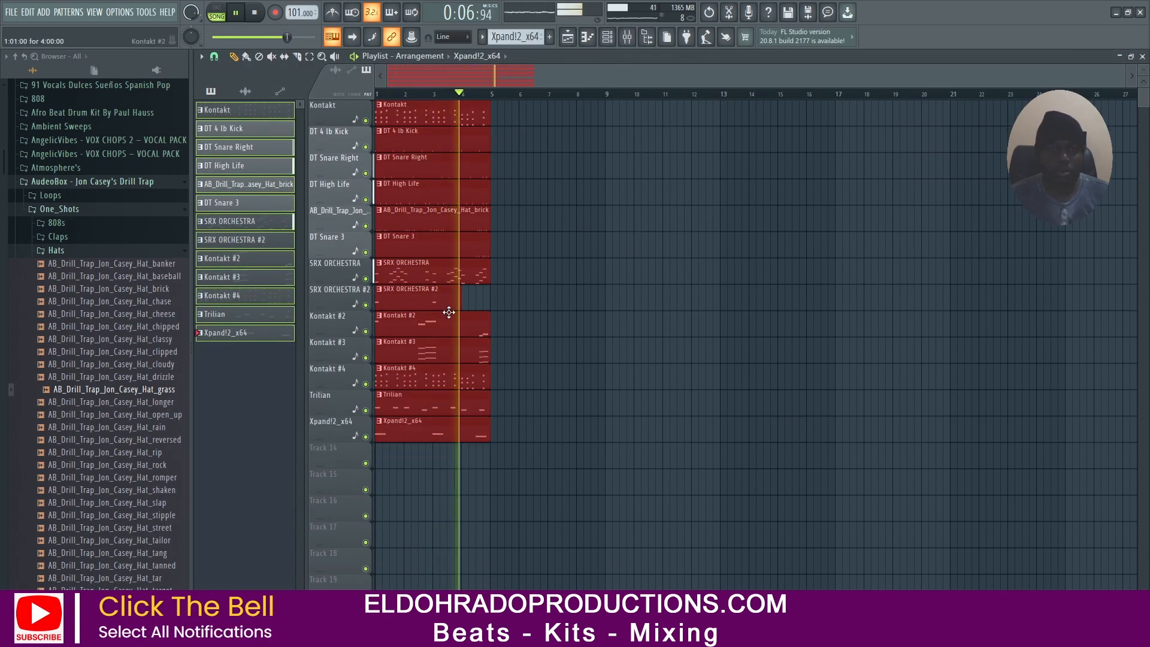
# Step: Duplicate the four-bar block of all clips five times, filling the playlist through bar 24
pyautogui.hotkey('ctrl', 'b')
pyautogui.hotkey('ctrl', 'b')
pyautogui.hotkey('ctrl', 'b')
pyautogui.hotkey('ctrl', 'b')
pyautogui.hotkey('ctrl', 'b')
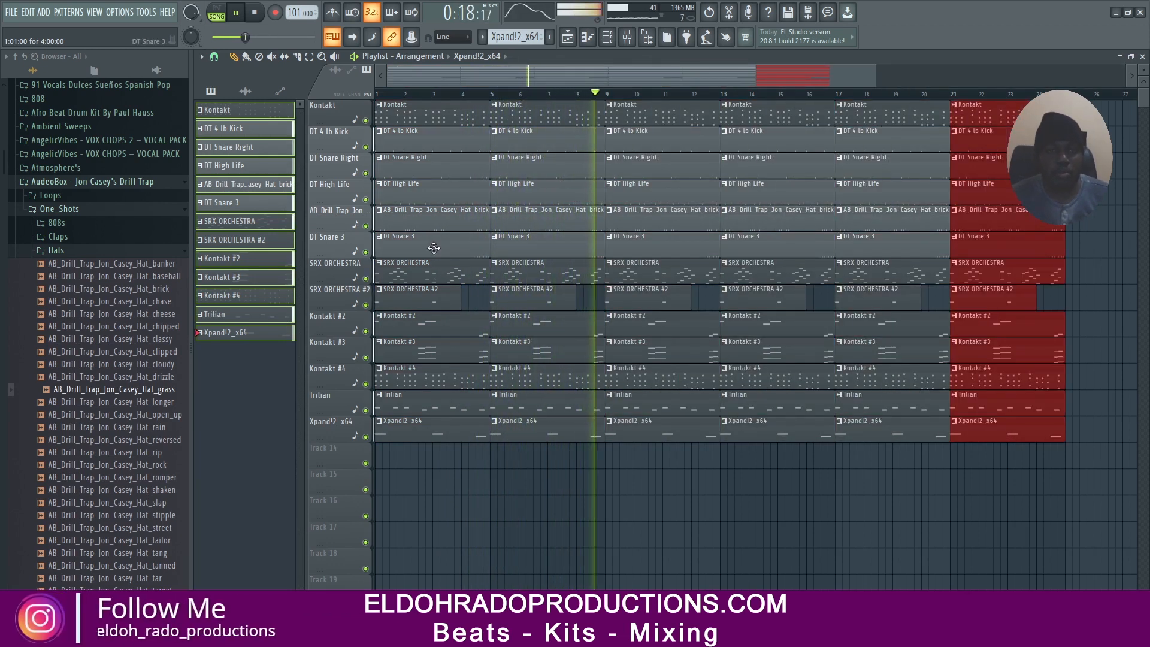
# Step: Delete the kick, snare, High Life, hat, DT Snare 3, SRX ORCHESTRA #2 and Trilian clips from bars 1 to 4
pyautogui.rightClick(415, 300)
pyautogui.rightClick(415, 246)
pyautogui.rightClick(414, 219)
pyautogui.rightClick(414, 193)
pyautogui.rightClick(415, 167)
pyautogui.rightClick(415, 142)
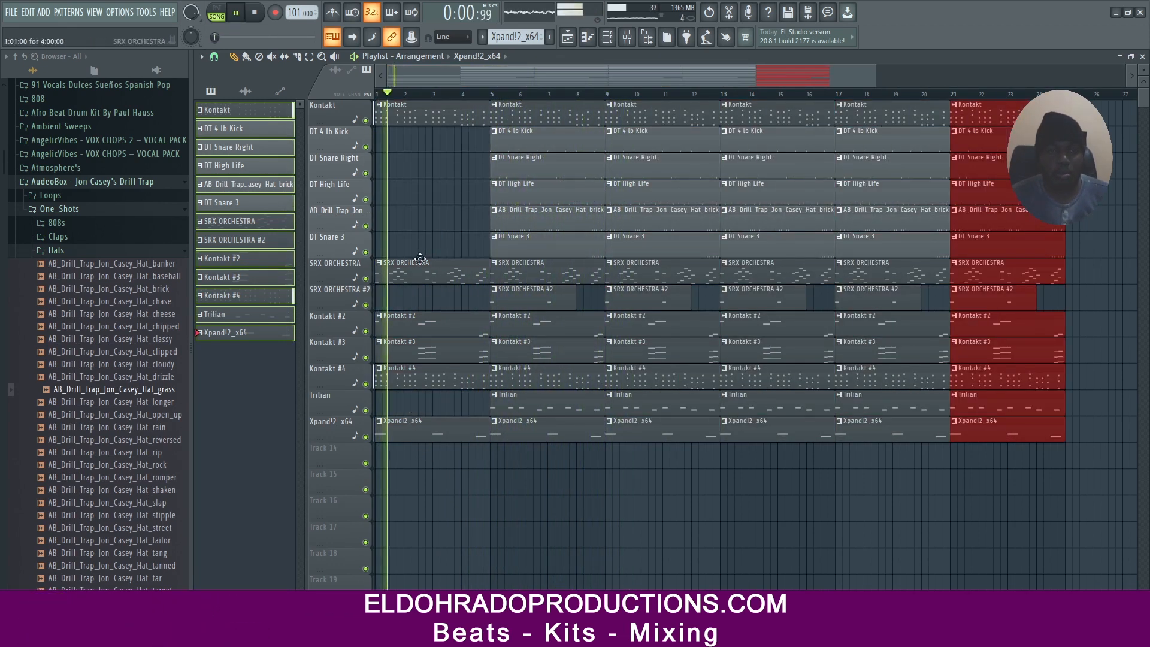
# Step: Delete the Kontakt #3 clip from bars 1 to 4 and put a DT Snare 3 clip back there
pyautogui.rightClick(437, 352)
pyautogui.click(517, 246)
pyautogui.click(432, 247)
pyautogui.press('space')
pyautogui.press('space')
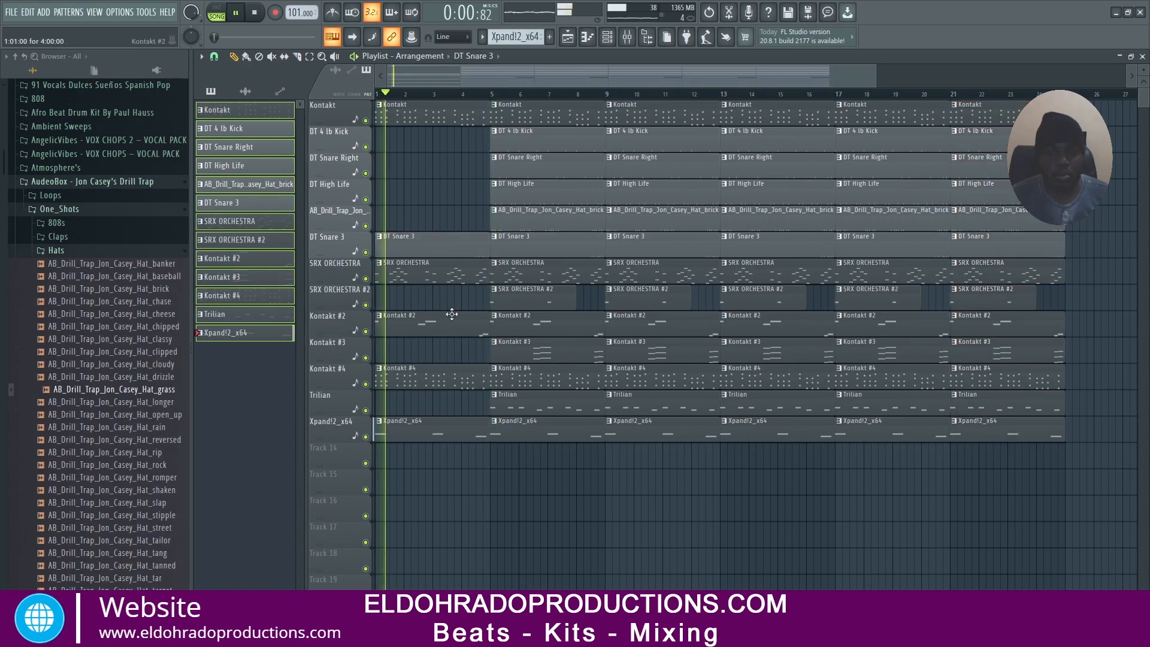
# Step: Trim the ends of the intro's Kontakt, Kontakt #2, Kontakt #4, SRX ORCHESTRA and Xpand!2 clips to leave a short gap before bar 5
pyautogui.scroll(3, 475, 321)
pyautogui.moveTo(498, 334); pyautogui.dragTo(488, 272)
pyautogui.moveTo(514, 273); pyautogui.dragTo(471, 272)
pyautogui.moveTo(514, 428); pyautogui.dragTo(465, 429)
pyautogui.scroll(-3, 518, 94)
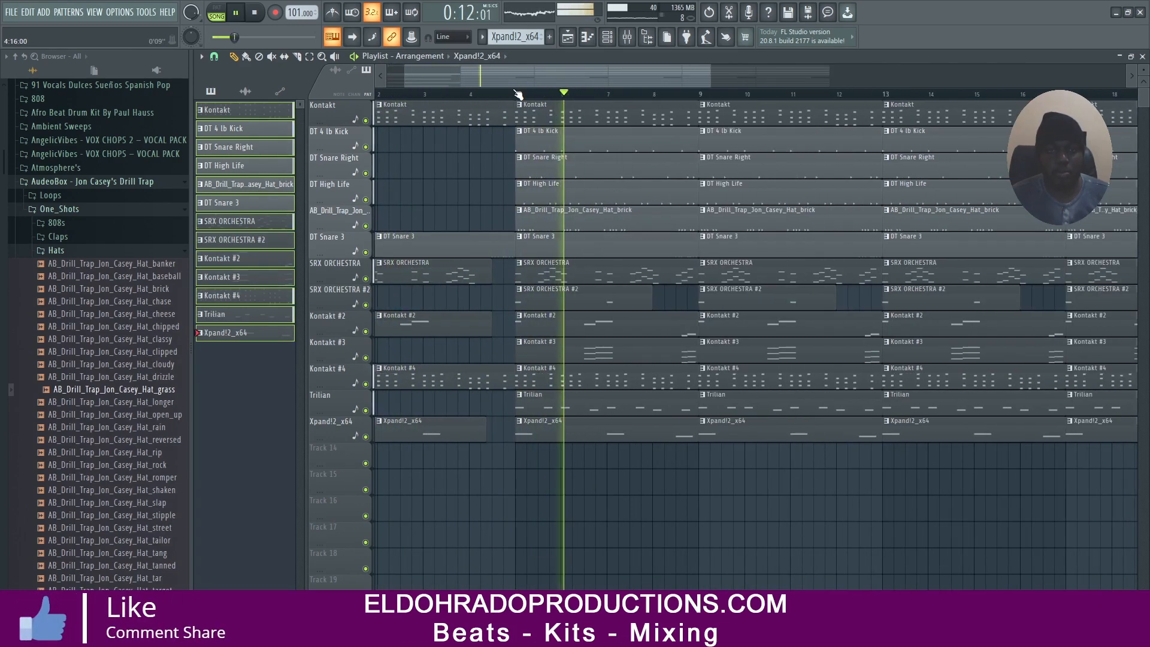
pyautogui.moveTo(518, 76); pyautogui.dragTo(491, 77)
pyautogui.keyDown('ctrl'); pyautogui.click(550, 385); pyautogui.keyUp('ctrl')
pyautogui.moveTo(556, 383); pyautogui.dragTo(543, 383)
pyautogui.moveTo(555, 118); pyautogui.dragTo(543, 117)
pyautogui.press('space')
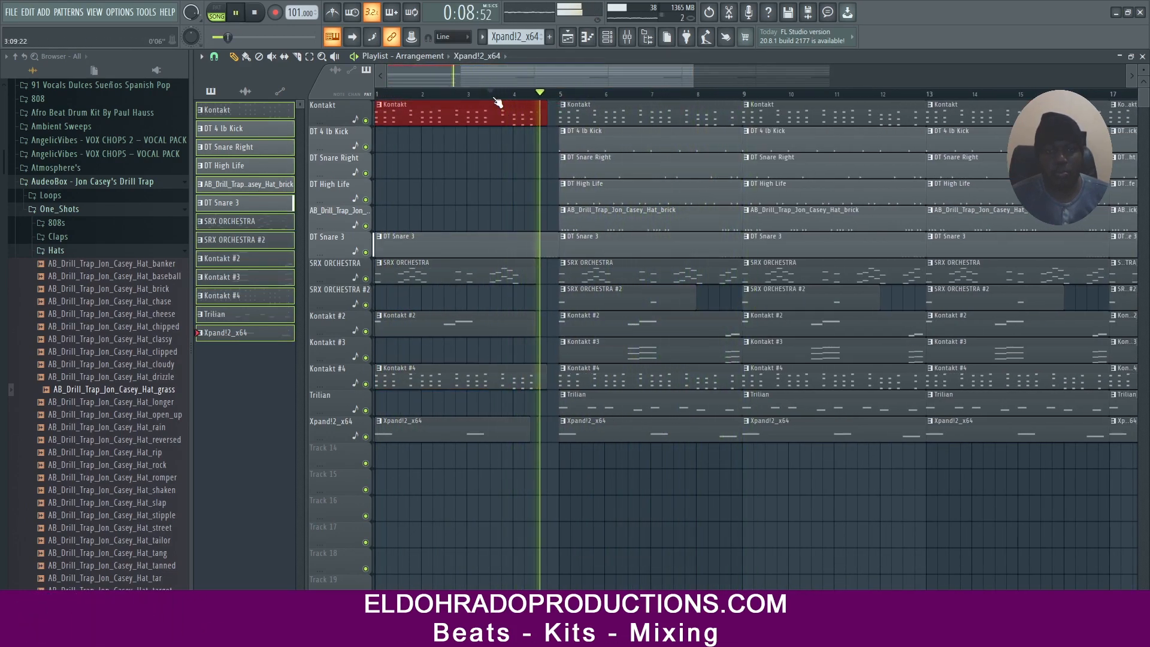
# Step: Mute the Snare Right, hat, both SRX ORCHESTRA, Kontakt #2, Kontakt #3, Trilian and Xpand!2 clips in bars 5 to 8
pyautogui.scroll(-2, 499, 96)
pyautogui.scroll(1, 498, 95)
pyautogui.press('space')
pyautogui.click(271, 57)
pyautogui.press('space')
pyautogui.press('space')
pyautogui.press('space')
pyautogui.press('space')
pyautogui.click(617, 220)
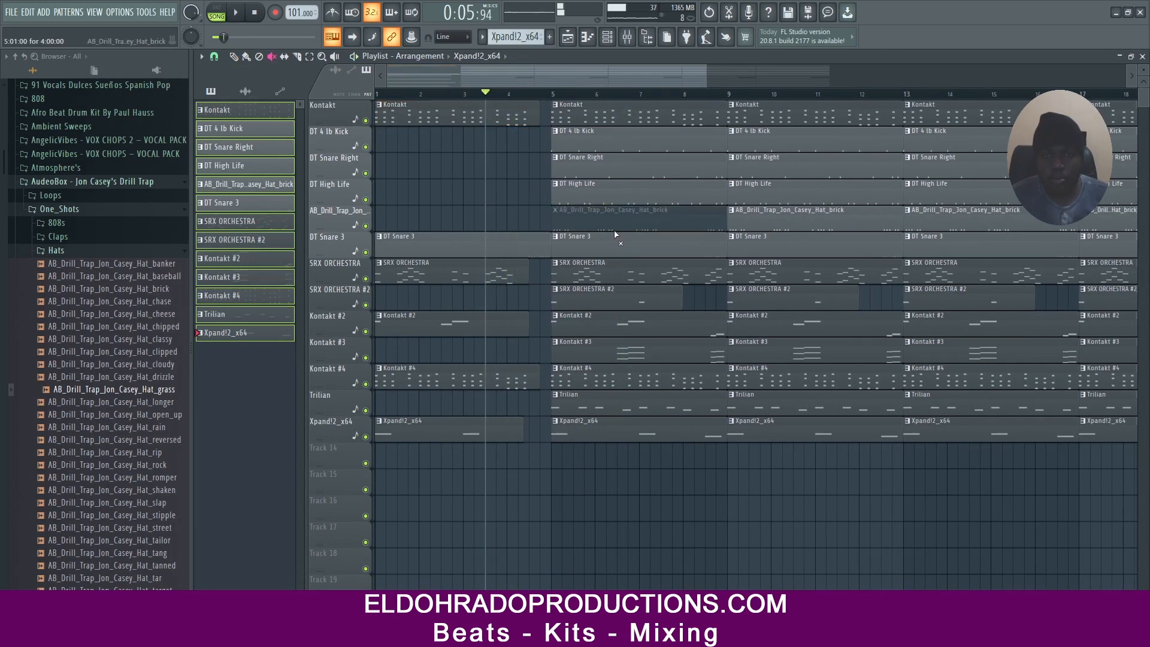
pyautogui.moveTo(624, 283); pyautogui.dragTo(614, 352)
pyautogui.moveTo(604, 402); pyautogui.dragTo(650, 422)
pyautogui.press('space')
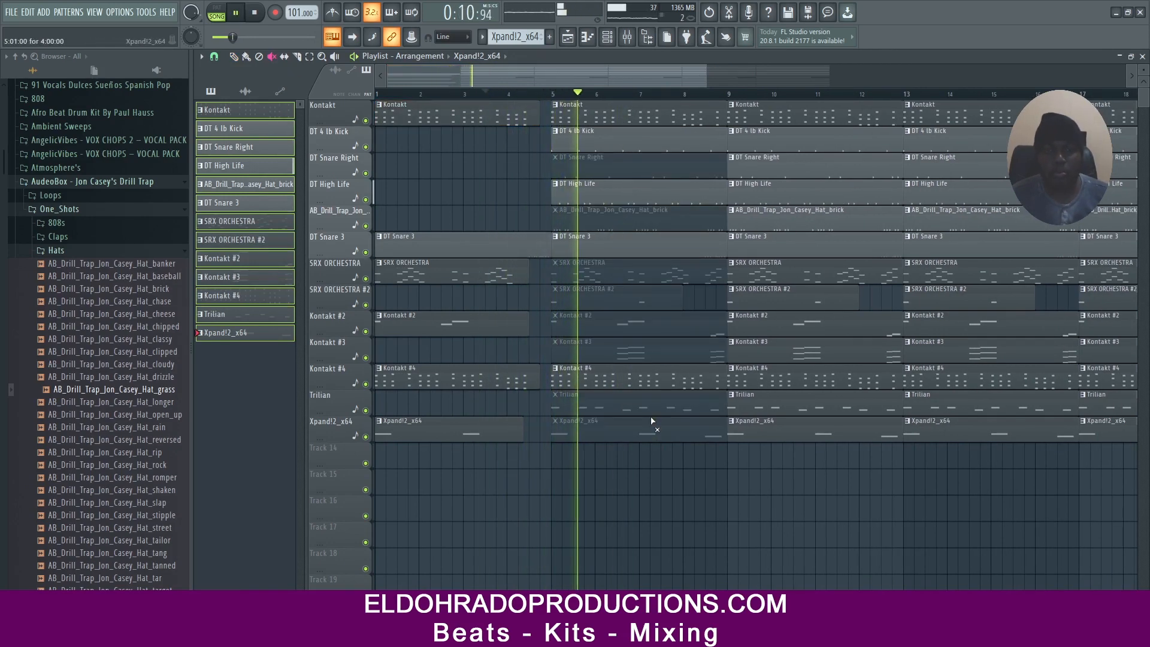
# Step: Mute the hat, SRX ORCHESTRA, Kontakt #2, Kontakt #3 and Trilian clips in bars 9 to 12, keeping Kontakt #4 active
pyautogui.moveTo(549, 82); pyautogui.dragTo(605, 83)
pyautogui.click(635, 222)
pyautogui.moveTo(641, 329); pyautogui.dragTo(642, 428)
pyautogui.click(639, 277)
pyautogui.click(642, 428)
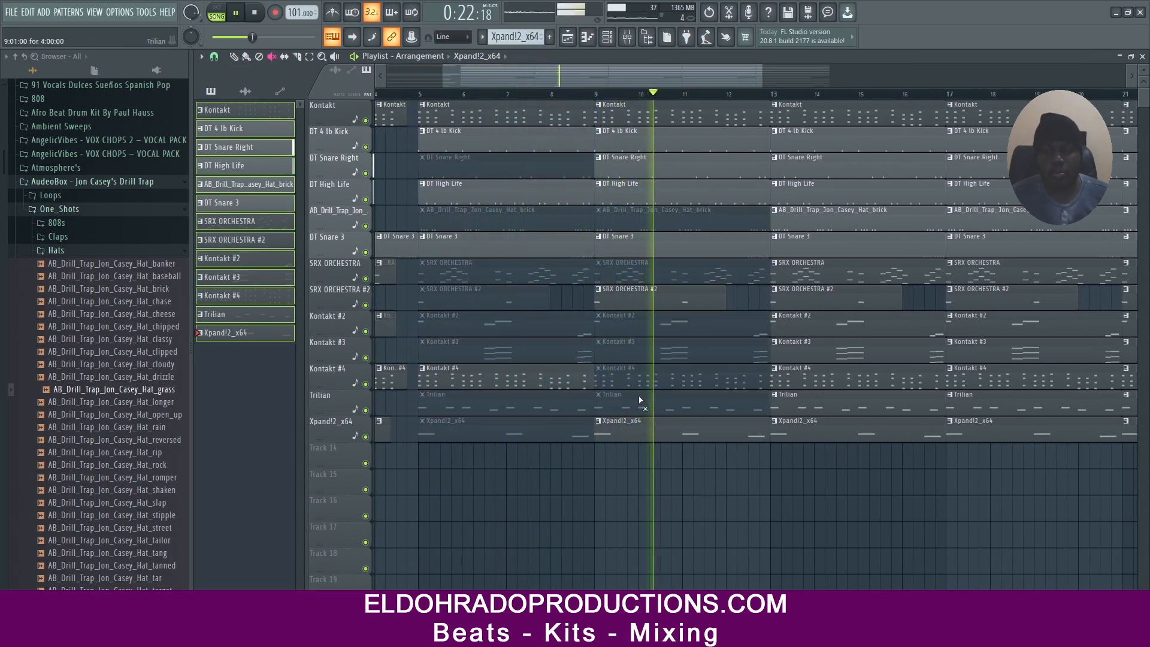
pyautogui.click(648, 378)
# Step: Trim the Kontakt, Kontakt #4, kick, Snare Right, High Life and Xpand!2 clips starting at bar 9 to end partway through bar 12
pyautogui.click(233, 56)
pyautogui.moveTo(604, 80); pyautogui.dragTo(665, 80)
pyautogui.scroll(2, 664, 81)
pyautogui.moveTo(820, 113)
pyautogui.mouseDown()
pyautogui.moveTo(790, 112)
pyautogui.moveTo(781, 140)
pyautogui.mouseUp()
pyautogui.moveTo(820, 165)
pyautogui.mouseDown()
pyautogui.moveTo(789, 166)
pyautogui.moveTo(783, 191)
pyautogui.mouseUp()
pyautogui.moveTo(820, 429); pyautogui.dragTo(792, 429)
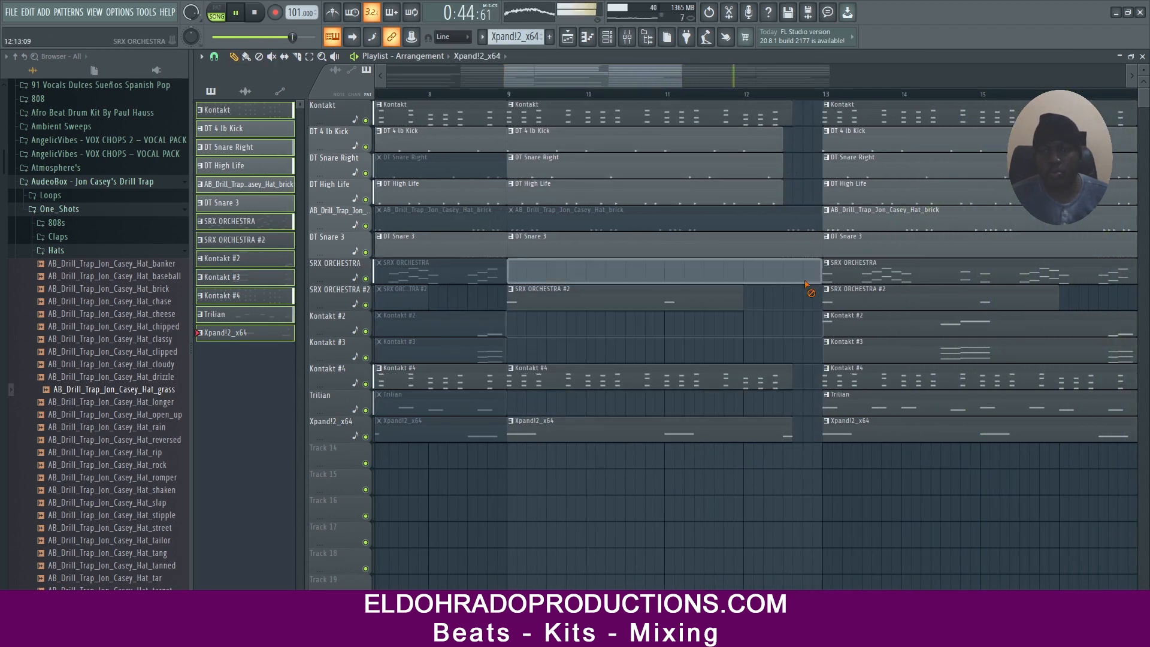
# Step: Delete all the muted clips from bars 5 to 12
pyautogui.rightClick(805, 326)
pyautogui.press('space')
pyautogui.moveTo(505, 76); pyautogui.dragTo(387, 76)
pyautogui.press('space')
pyautogui.rightClick(595, 224)
pyautogui.rightClick(598, 298)
pyautogui.rightClick(599, 351)
pyautogui.rightClick(600, 401)
pyautogui.rightClick(601, 427)
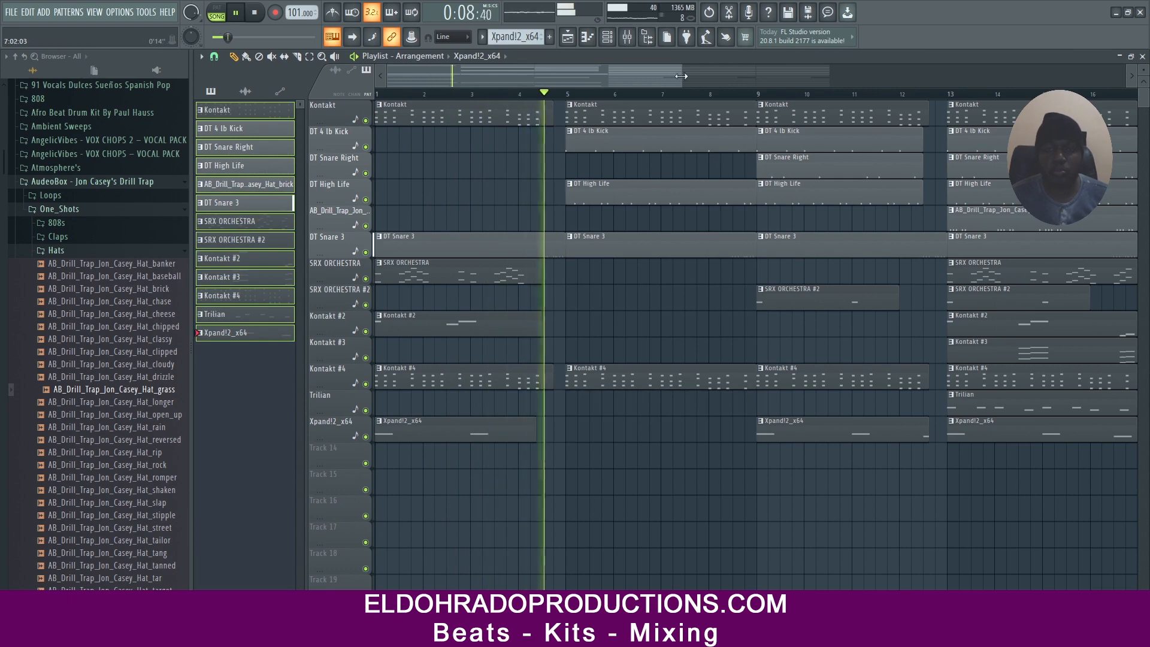
# Step: Add a half-bar AB_Drill_Trap_Jon_Casey_Hat_brick clip at the end of bar 12, leading into bar 13
pyautogui.moveTo(569, 75); pyautogui.dragTo(668, 78)
pyautogui.scroll(2, 676, 96)
pyautogui.scroll(-2, 675, 97)
pyautogui.scroll(-1, 676, 96)
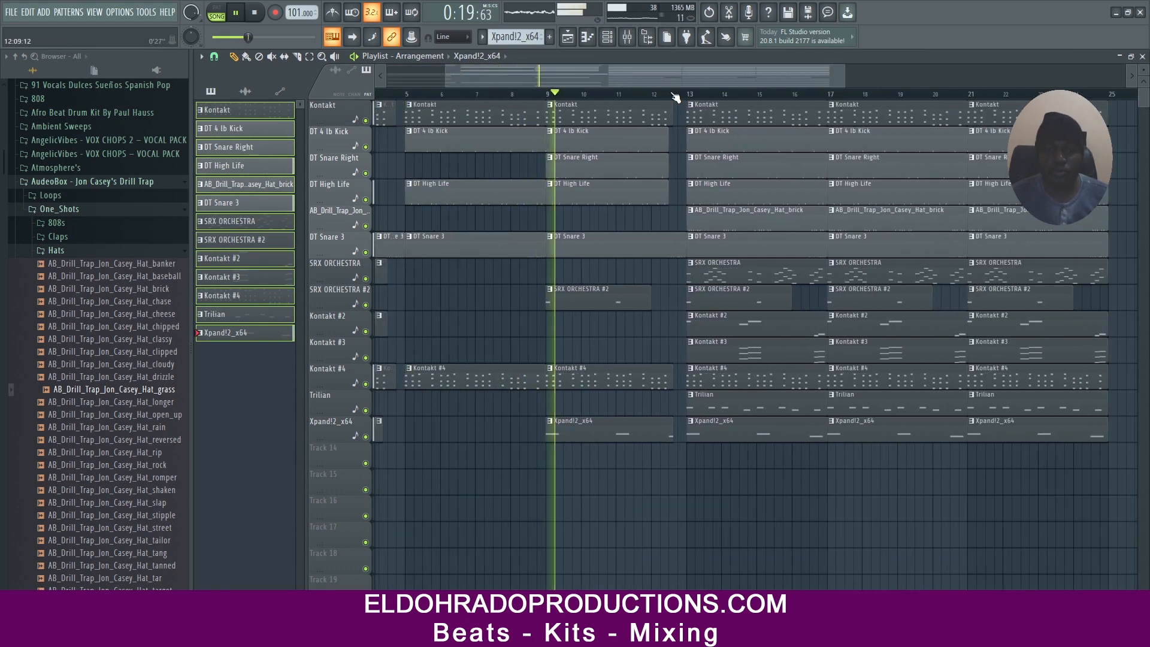
pyautogui.moveTo(726, 224); pyautogui.dragTo(669, 224)
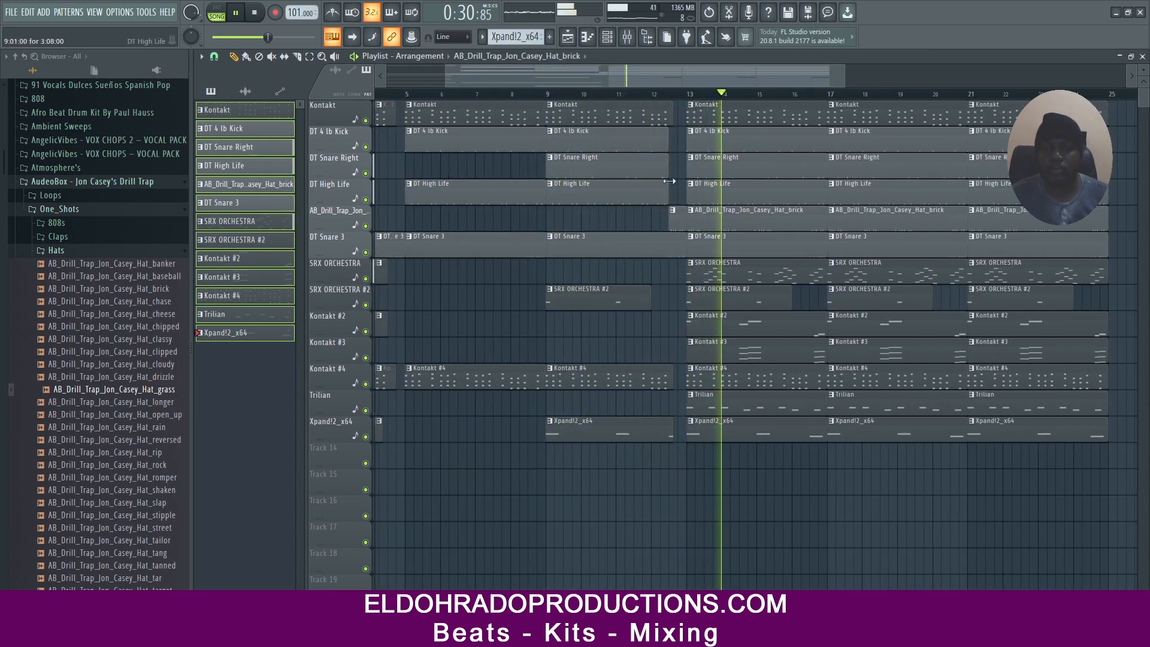
# Step: Duplicate the block of all clips in bars 21 to 24 to bars 25 to 28
pyautogui.scroll(-2, 676, 96)
pyautogui.moveTo(978, 491); pyautogui.dragTo(971, 113)
pyautogui.moveTo(839, 75); pyautogui.dragTo(926, 76)
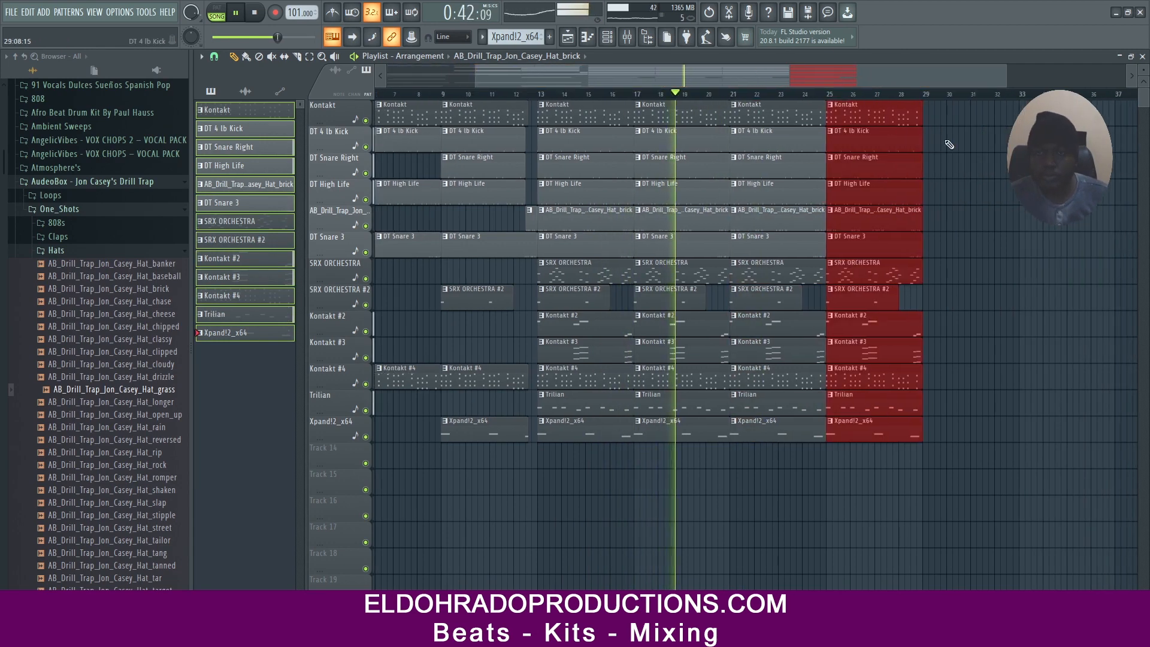
# Step: Delete the DT 4 lb Kick, SRX ORCHESTRA and Kontakt #3 clips from bars 21 to 28, and clear the selection
pyautogui.rightClick(868, 142)
pyautogui.rightClick(784, 143)
pyautogui.rightClick(791, 277)
pyautogui.rightClick(850, 275)
pyautogui.rightClick(850, 354)
pyautogui.rightClick(801, 357)
pyautogui.hotkey('ctrl', 'd')
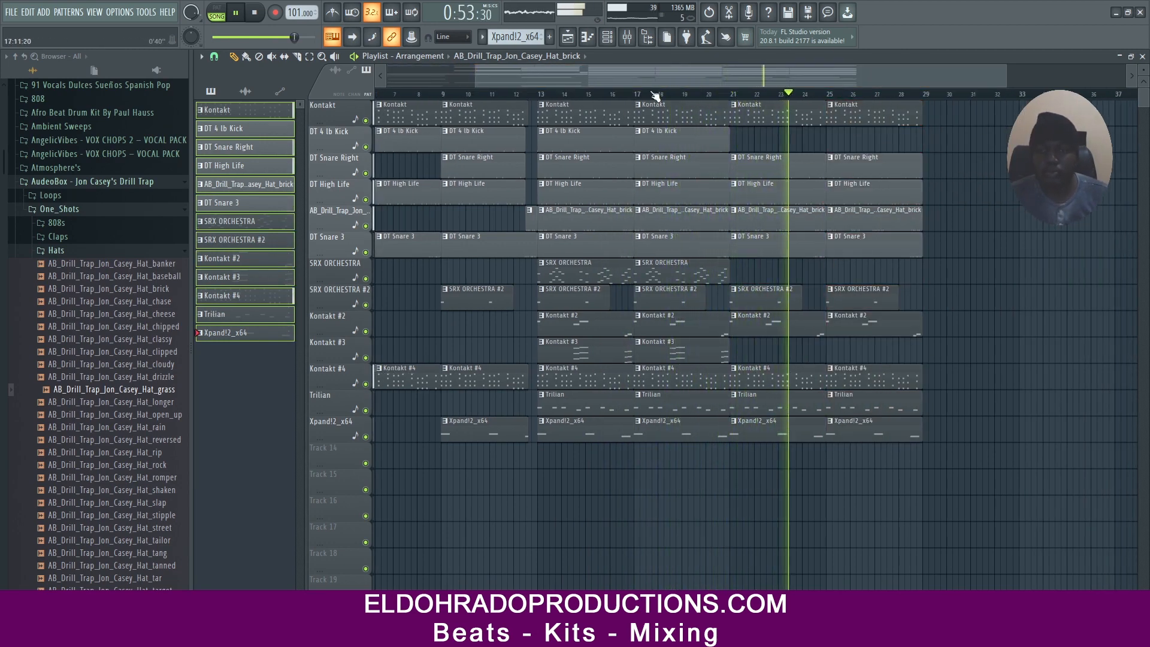
# Step: Copy the full arrangement of bars 13 to 20 to bars 29 to 36
pyautogui.scroll(-2, 654, 95)
pyautogui.moveTo(723, 466); pyautogui.dragTo(608, 115)
pyautogui.moveTo(607, 115); pyautogui.dragTo(884, 119)
pyautogui.scroll(3, 860, 99)
# Step: Copy the arrangement of bars 5 to 20 to bars 37 to 52
pyautogui.scroll(-4, 834, 97)
pyautogui.moveTo(657, 482); pyautogui.dragTo(450, 114)
pyautogui.moveTo(448, 117); pyautogui.dragTo(933, 118)
pyautogui.moveTo(721, 79); pyautogui.dragTo(903, 83)
pyautogui.press('space')
pyautogui.click(913, 94)
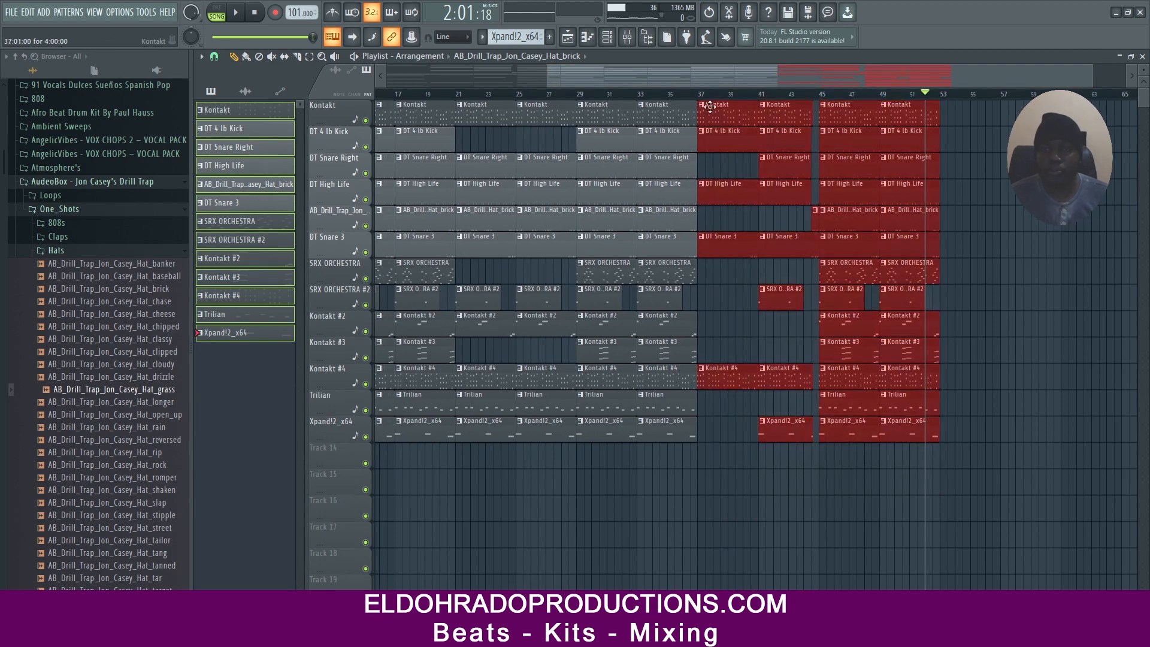
# Step: Move the block starting at bar 37 to bar 41, and fill bars 37 to 40 with Kontakt, SRX ORCHESTRA and Kontakt #4 clips
pyautogui.moveTo(708, 106); pyautogui.dragTo(769, 106)
pyautogui.rightClick(730, 174)
pyautogui.click(683, 94)
pyautogui.press('space')
pyautogui.click(677, 382)
pyautogui.click(724, 385)
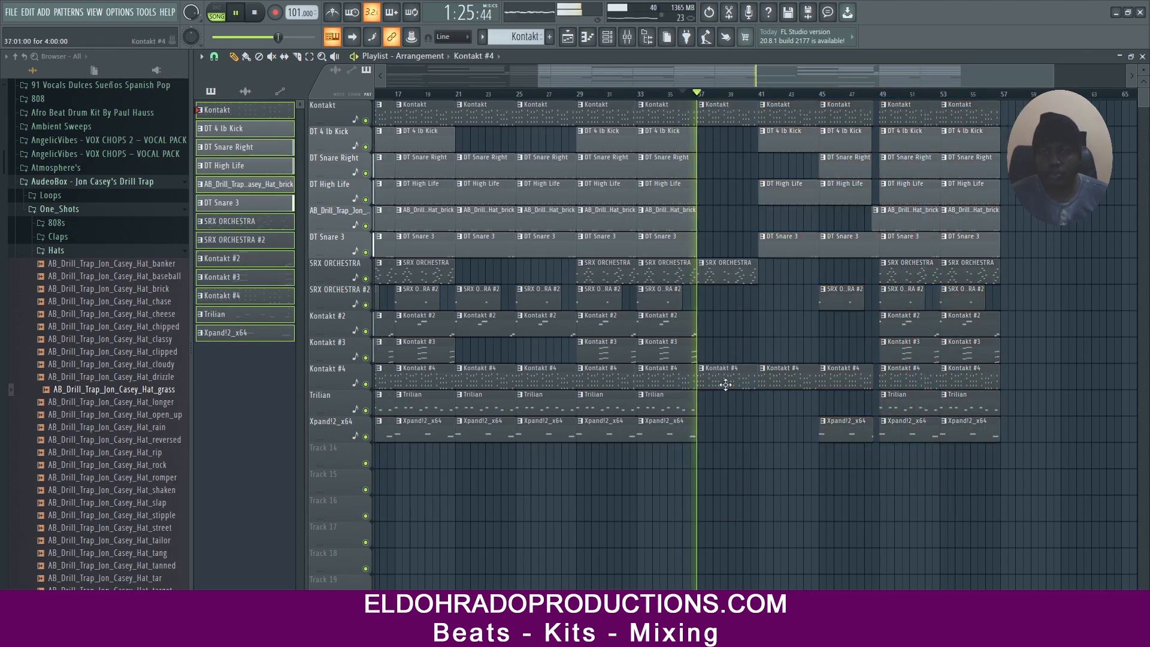
# Step: Save the project as One Pap Riddim in a new folder named One Pop Riddim inside VK Beats 2021
pyautogui.hotkey('ctrl', 's')
pyautogui.click(617, 170)
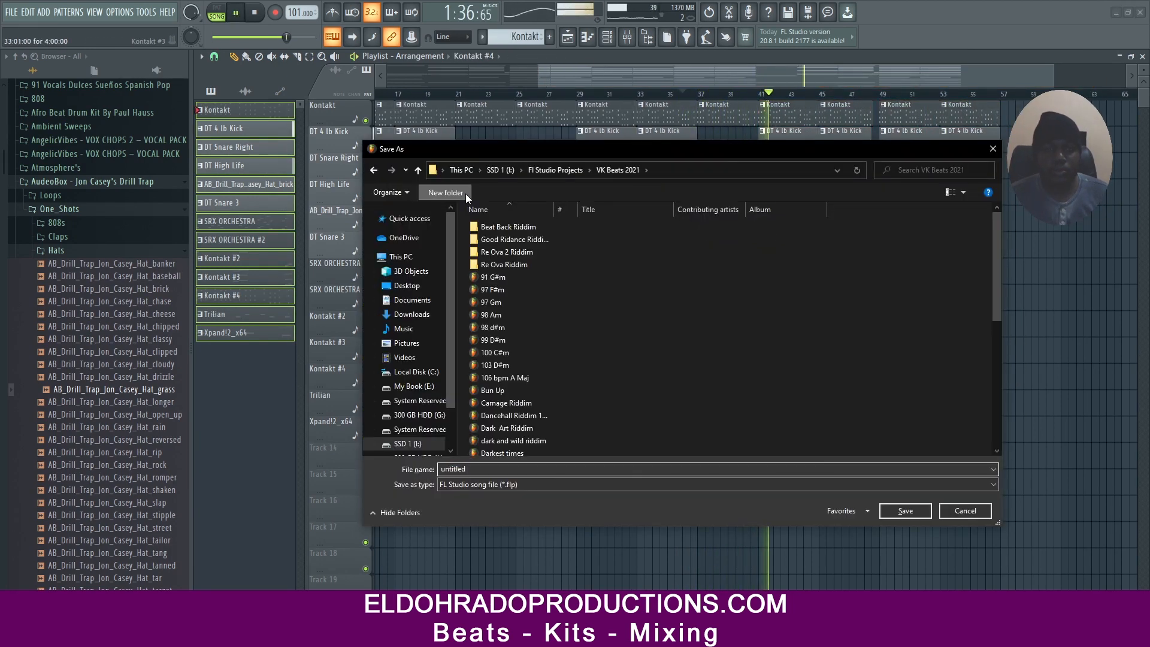
pyautogui.click(459, 192)
pyautogui.write('One Pop Riddim')
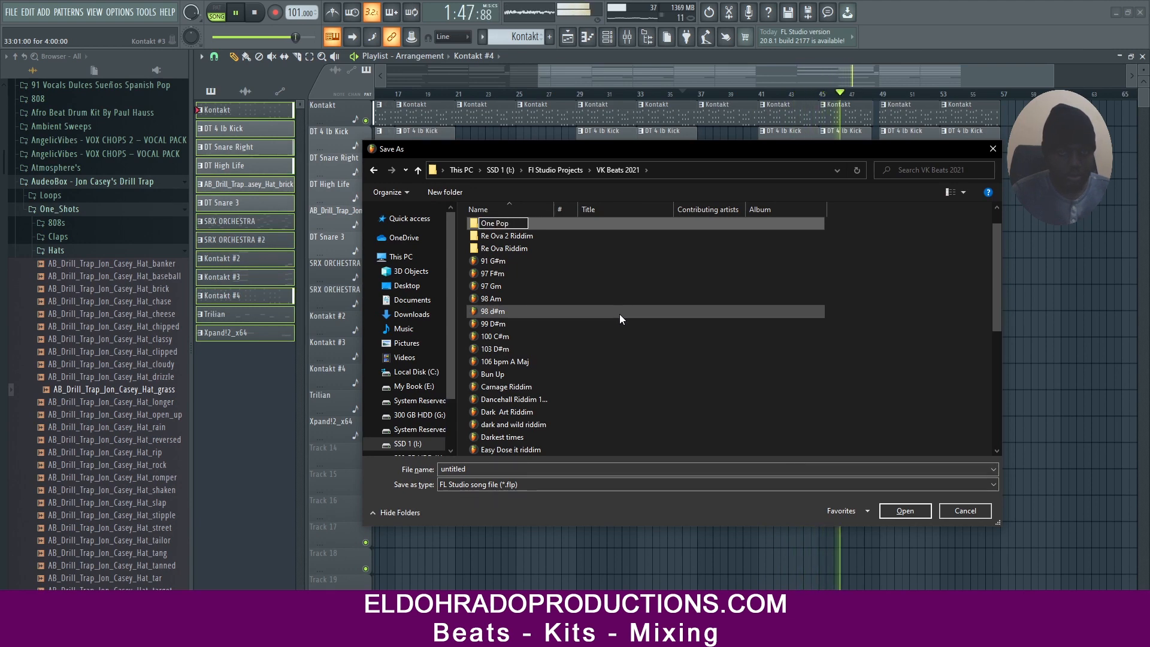
pyautogui.press('Return')
pyautogui.press('Return')
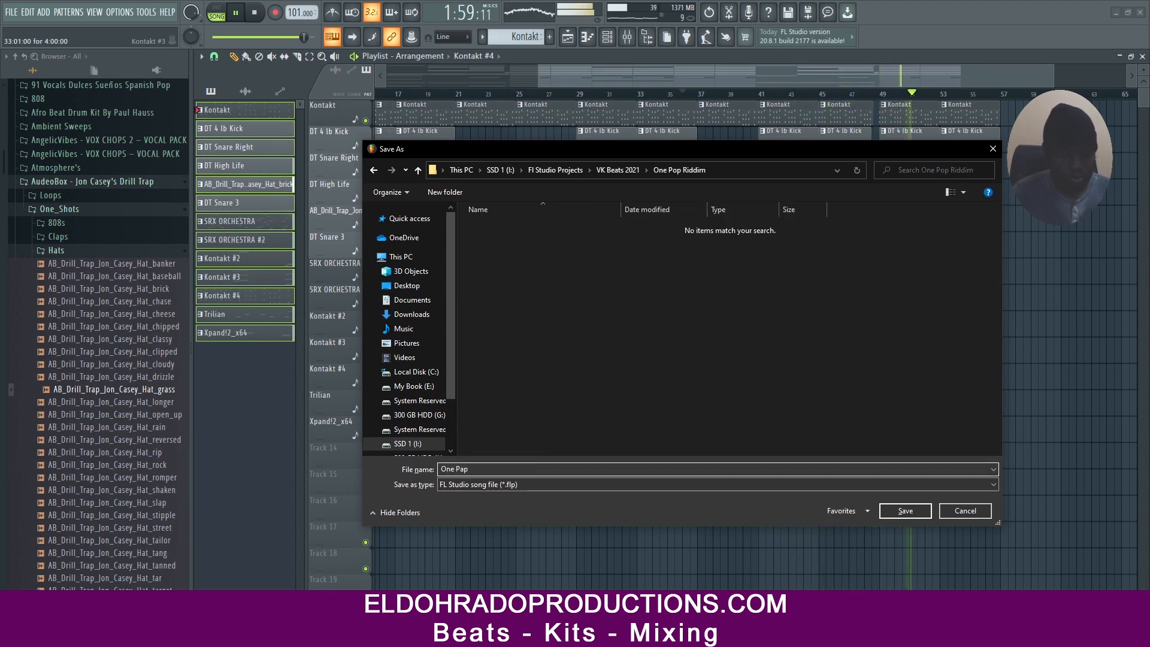
pyautogui.write('One Pap Riddim')
pyautogui.press('Return')
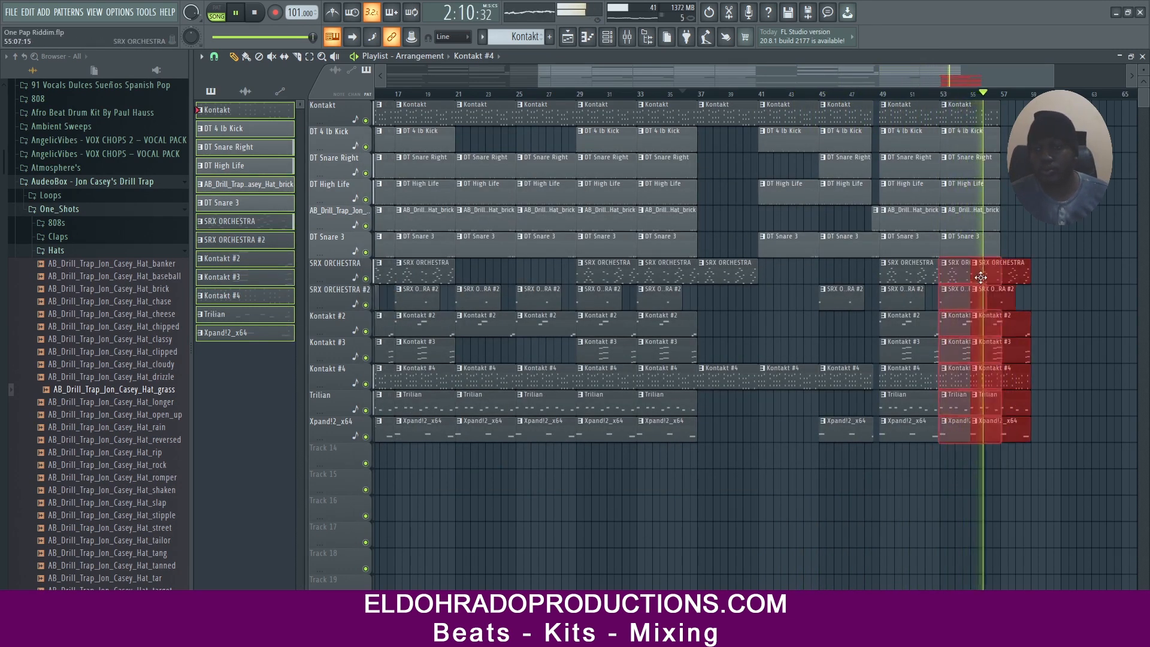
# Step: Extend the melodic, bass and pad clips through bars 57 to 60, adding a Kontakt clip and leaving out the drums
pyautogui.click(961, 114)
pyautogui.click(1011, 114)
# Step: Create a pattern named End and place it on Track 14 at bar 61, with a shortened SRX ORCHESTRA #2 clip at the same bar
pyautogui.click(482, 36)
pyautogui.click(608, 65)
pyautogui.write('End')
pyautogui.click(648, 52)
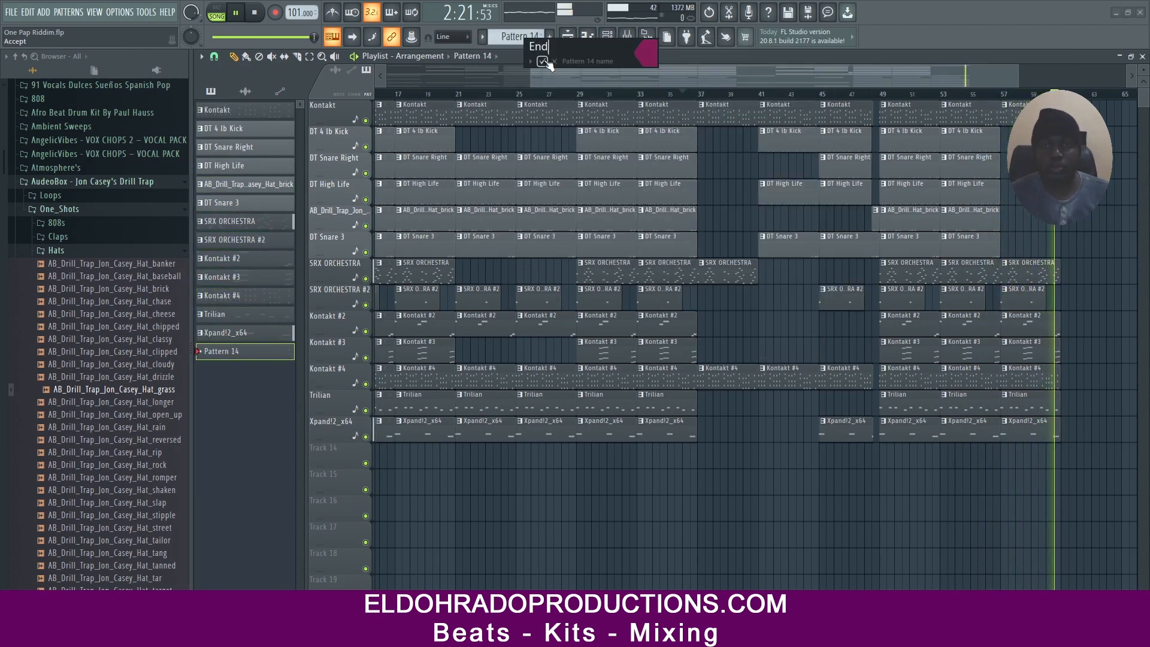
pyautogui.press('Return')
pyautogui.click(1069, 214)
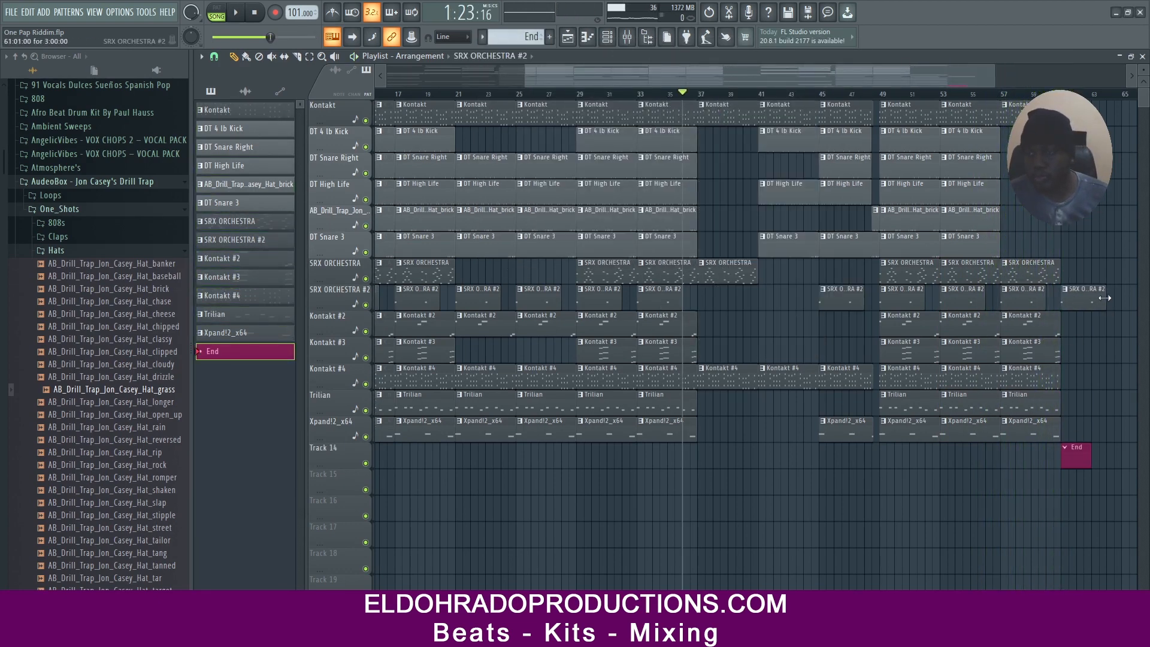
# Step: Shorten the drum, Kontakt, Trilian and Xpand!2 clips at bars 25 to 28 so they stop within bar 28, leaving a break before bar 29
pyautogui.moveTo(529, 78); pyautogui.dragTo(386, 79)
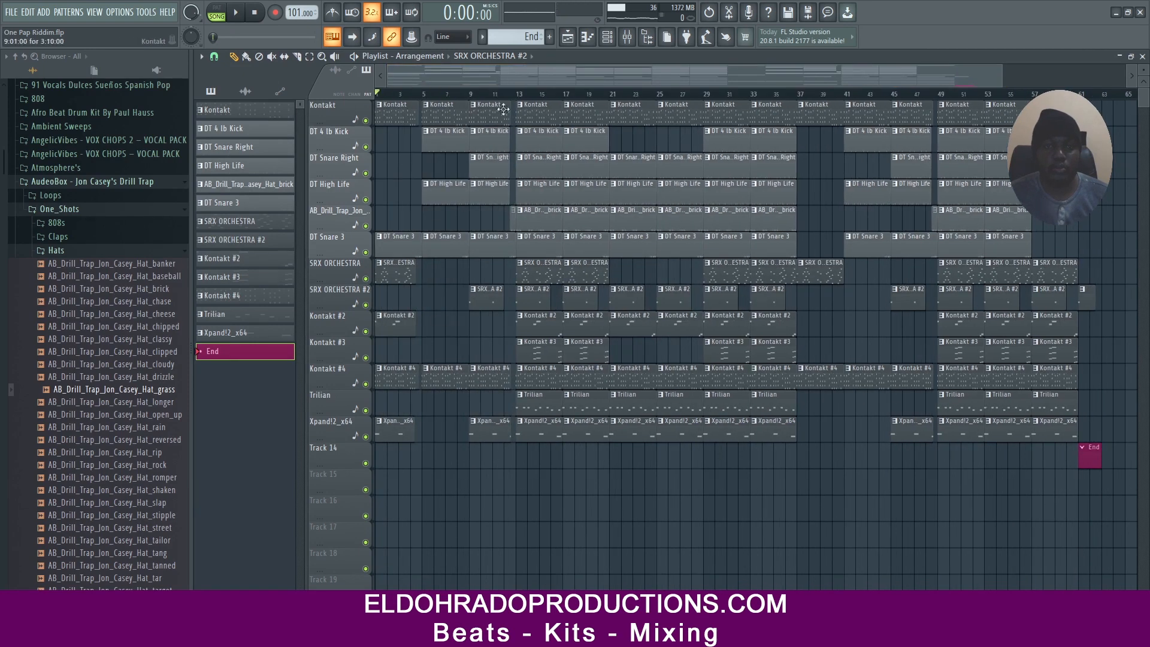
pyautogui.scroll(3, 504, 108)
pyautogui.scroll(5, 875, 103)
pyautogui.moveTo(844, 432); pyautogui.dragTo(892, 162)
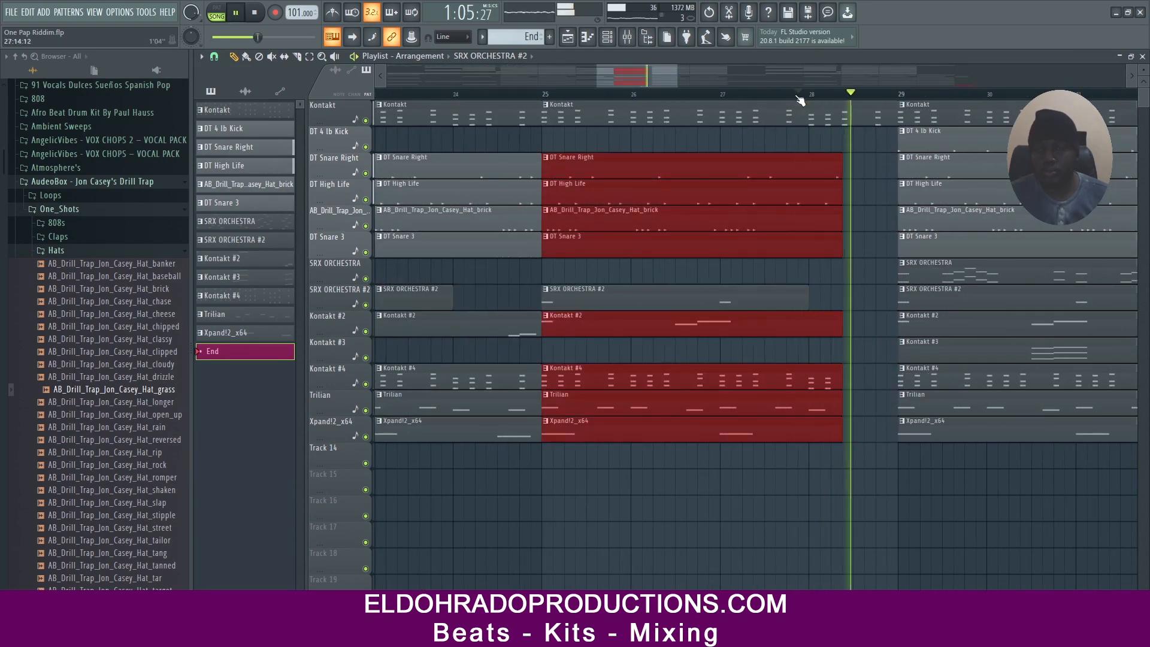
pyautogui.keyDown('ctrl'); pyautogui.click(833, 283); pyautogui.keyUp('ctrl')
# Step: Play the arrangement from the beginning and examine the break leading into bar 13
pyautogui.press('space')
pyautogui.scroll(-6, 829, 98)
pyautogui.click(256, 12)
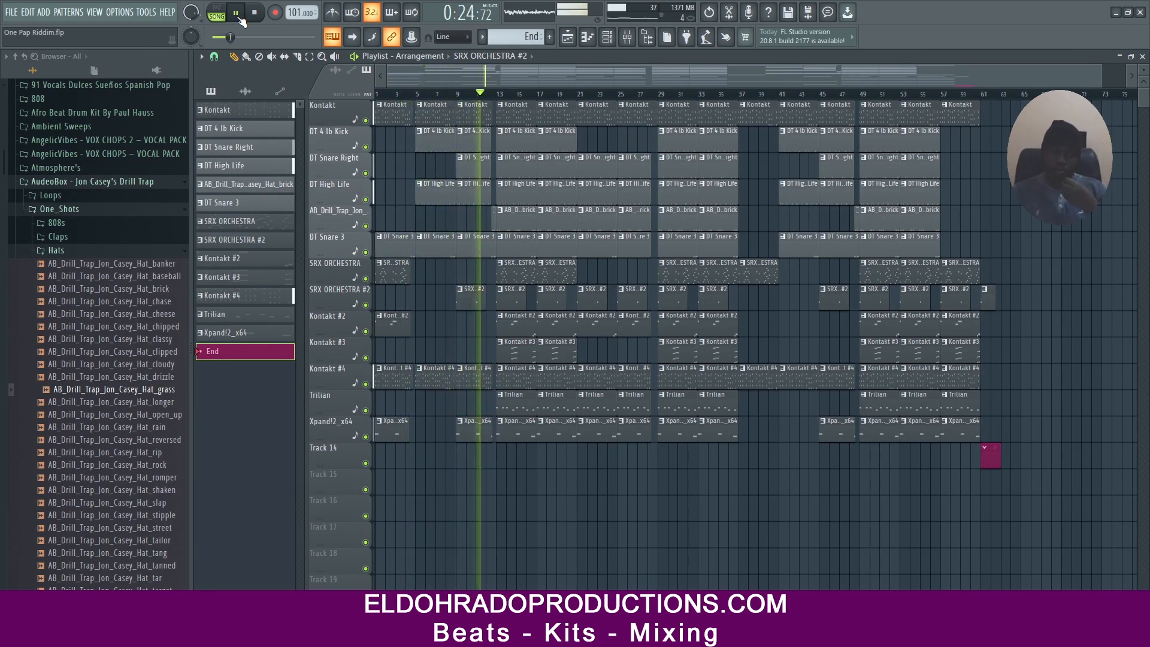
pyautogui.scroll(4, 540, 381)
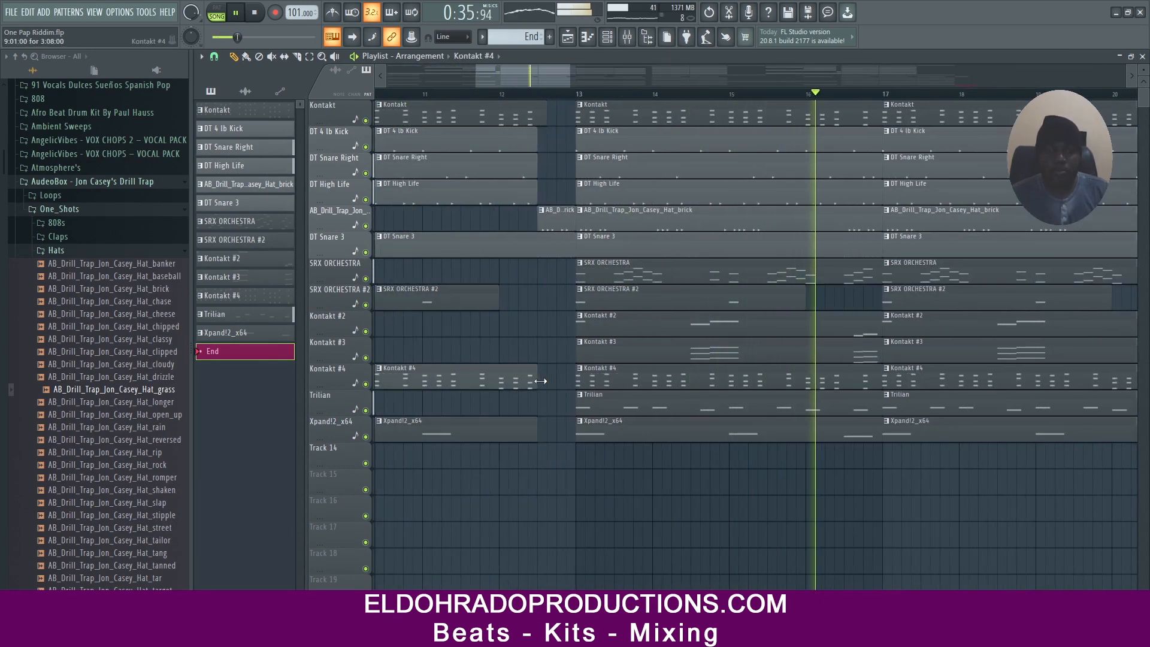
pyautogui.scroll(-4, 618, 448)
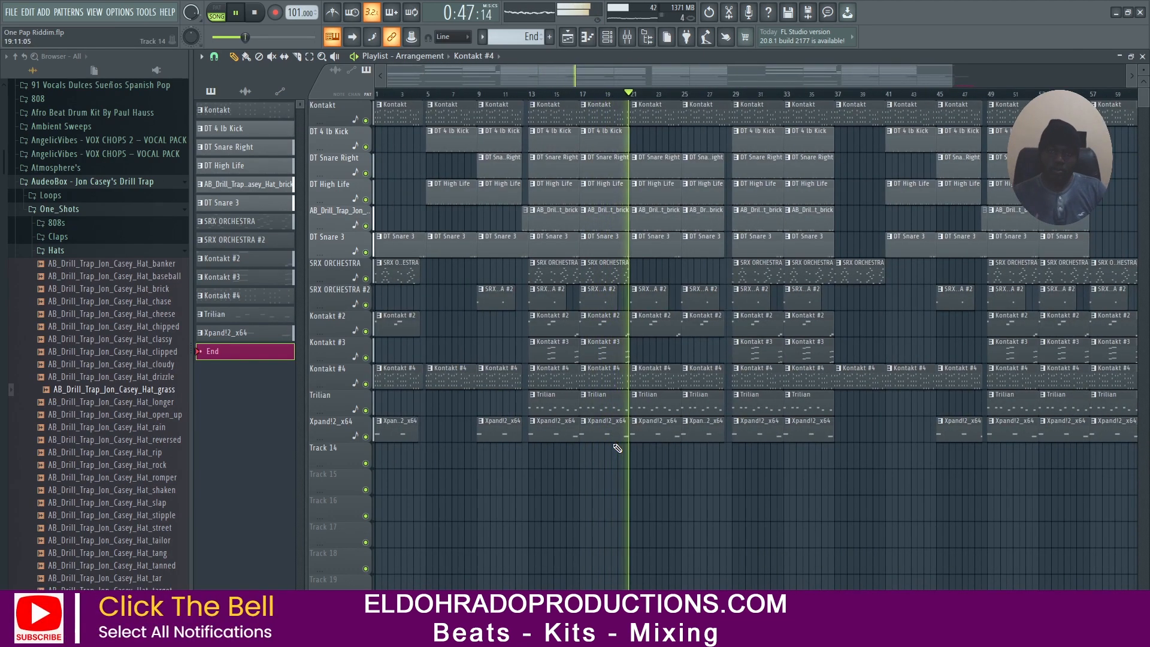